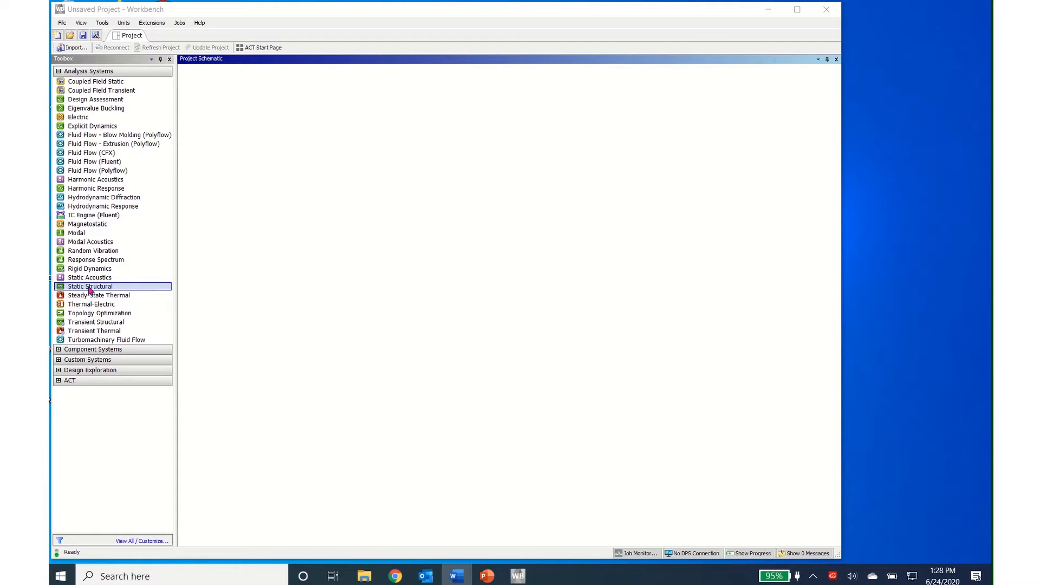
- Add a Static Structural analysis system to the project schematic
drag(91, 291, 232, 125)
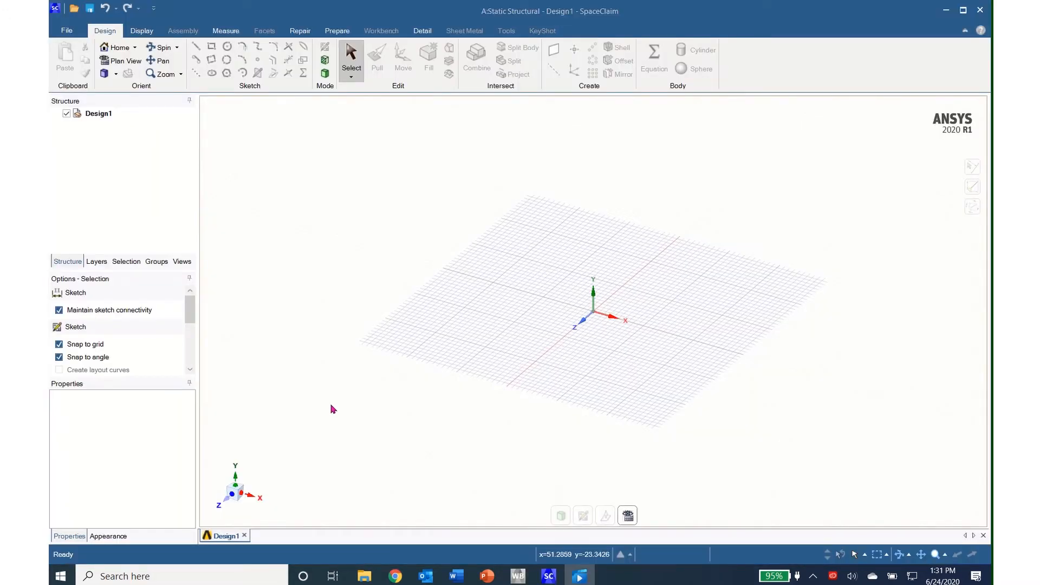
- Select the XY plane as the new sketch plane and show it in plan view
right_click(657, 280)
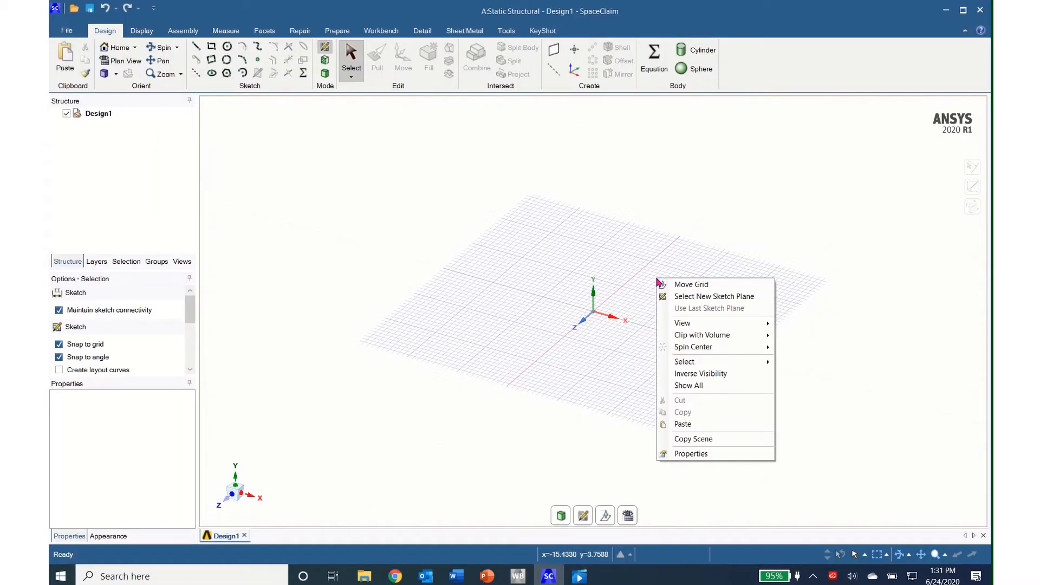
click(699, 297)
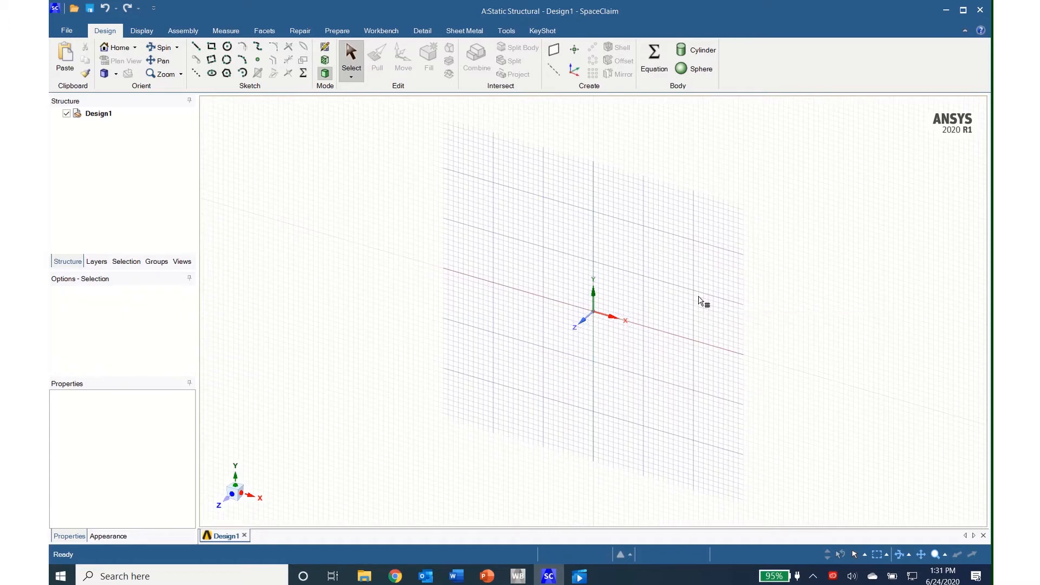
click(609, 304)
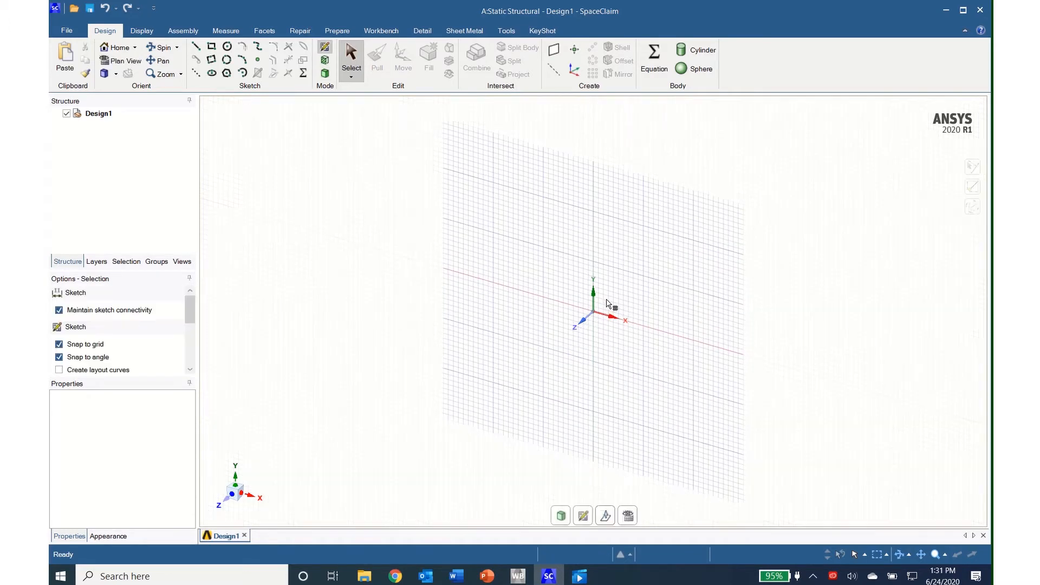
click(121, 61)
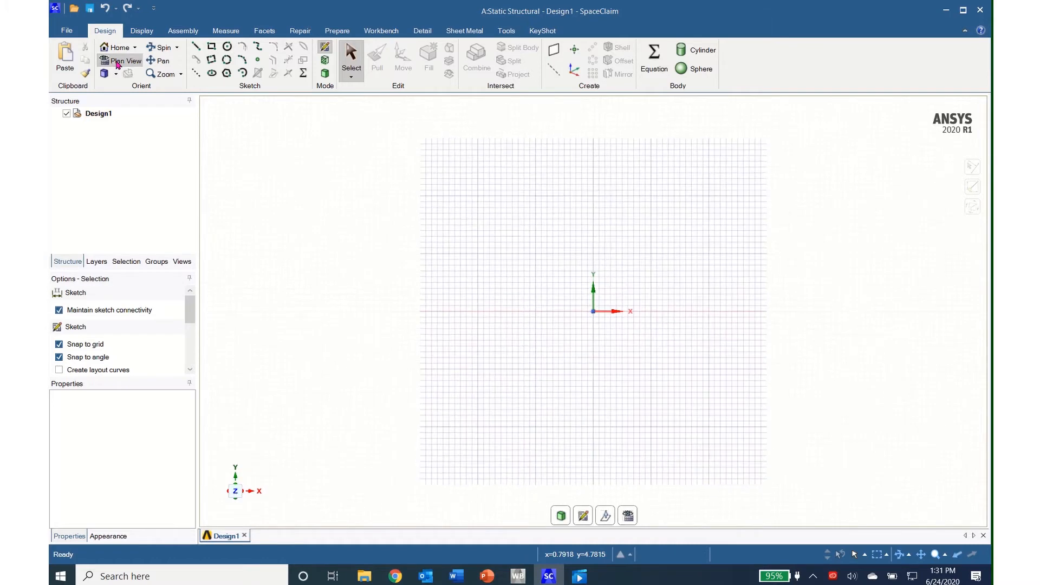
- Sketch a 1500 mm horizontal line from the origin along the positive X axis
click(196, 47)
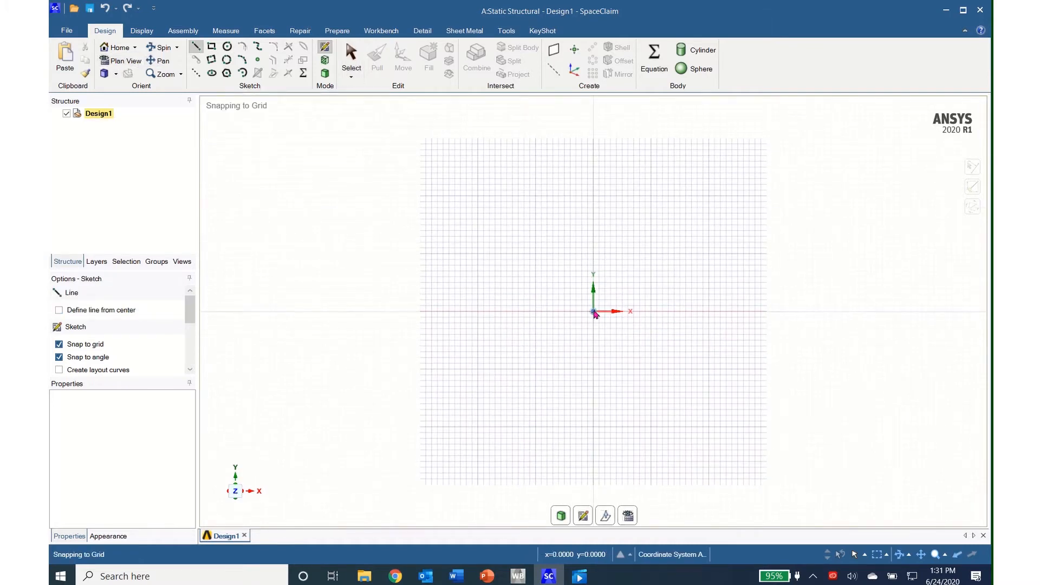
click(593, 311)
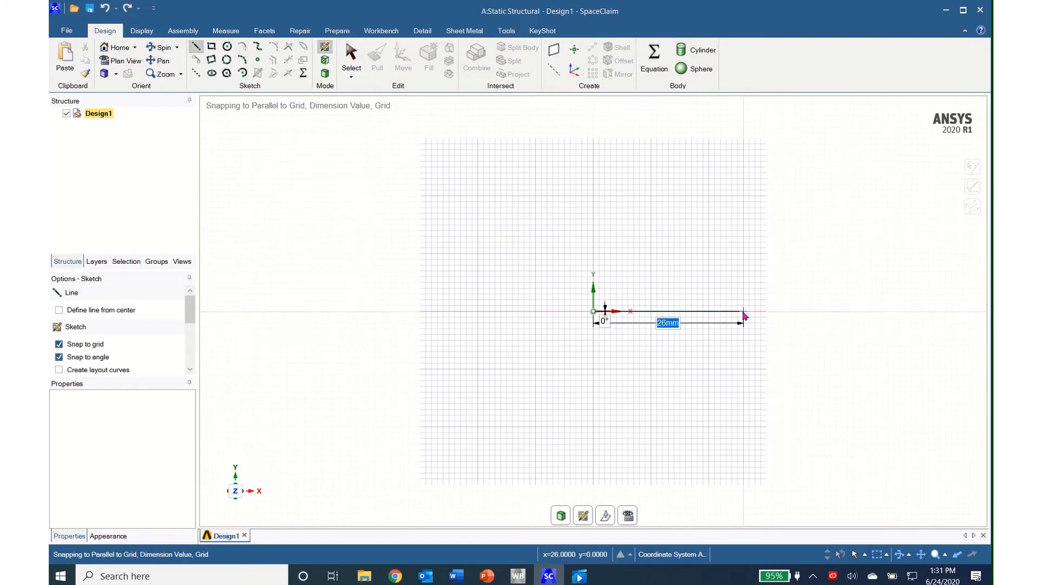
text(1000)
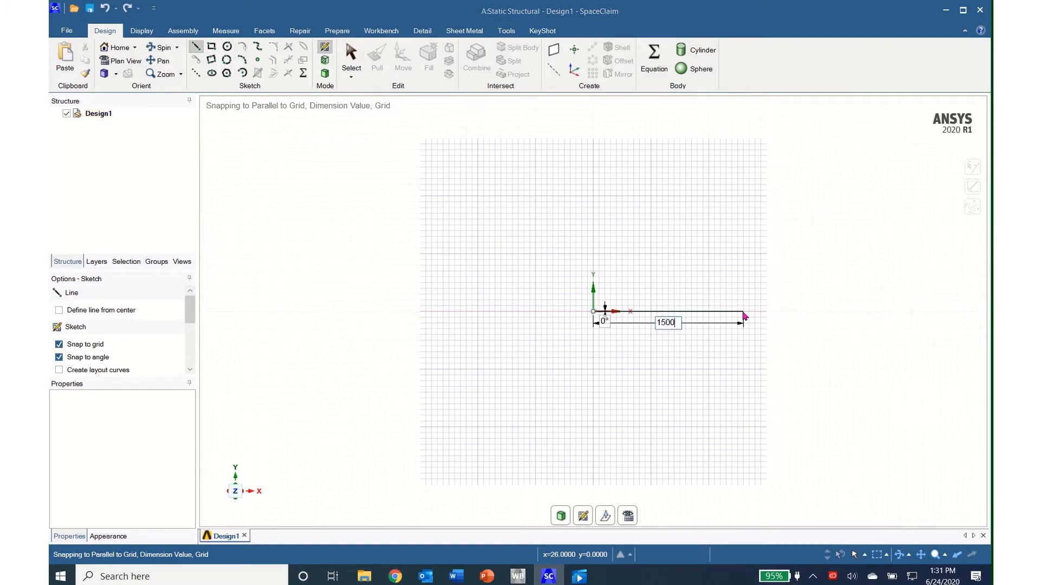
key(Return)
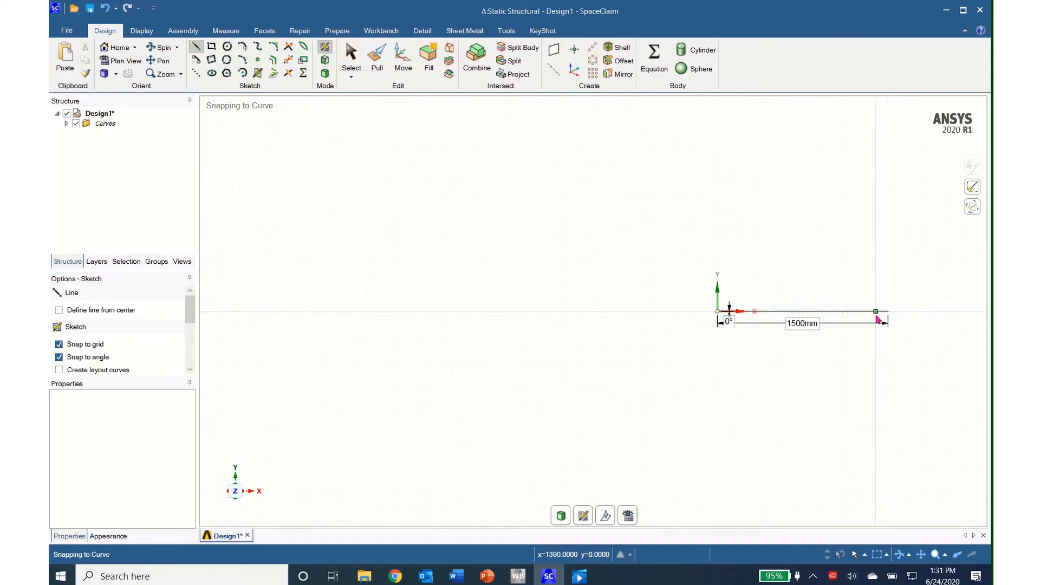
- Extend the frame with a 500 mm collinear line from the free end of the 1500 mm line
mouse_move(876, 316)
ctrl+middle_down()
mouse_move(654, 299)
mouse_move(617, 323)
ctrl+middle_up()
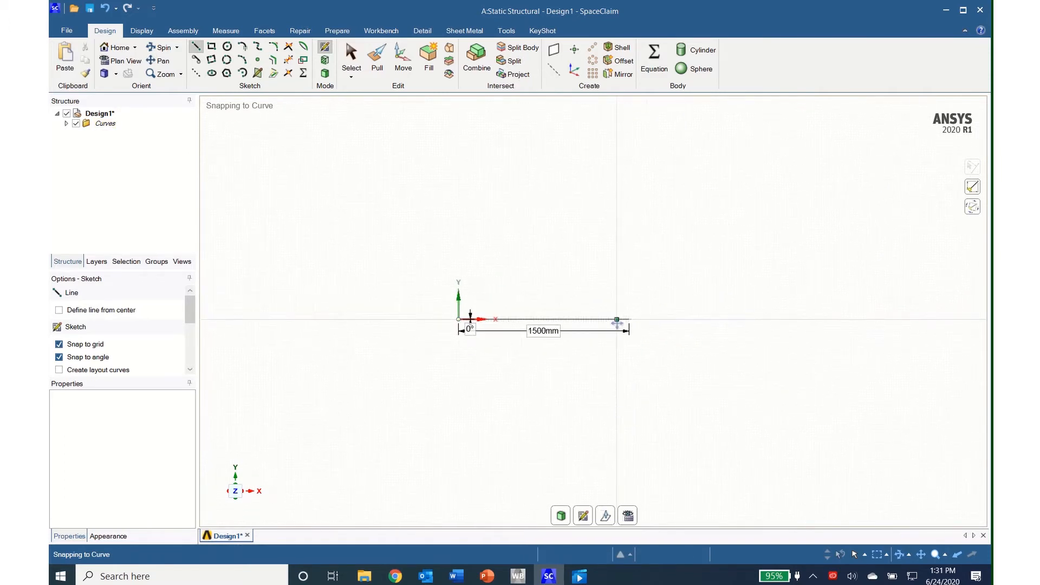
scroll(617, 323, up, 5)
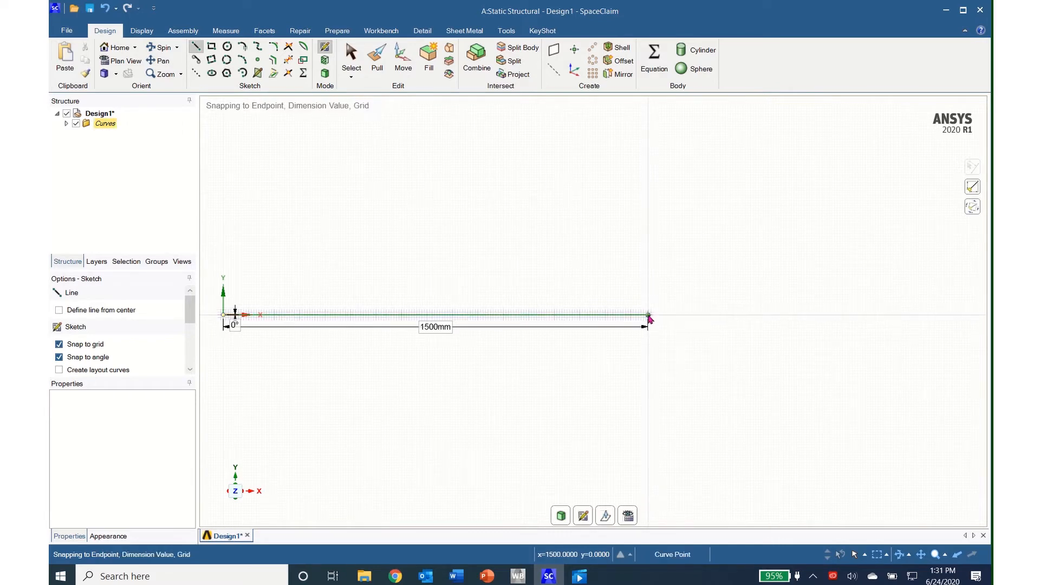
click(649, 317)
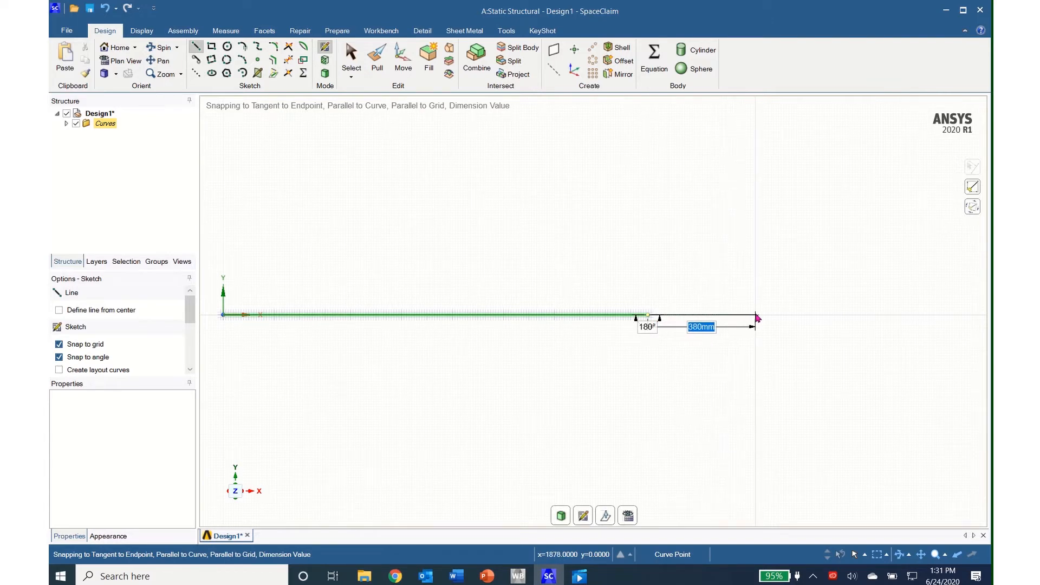
text(500)
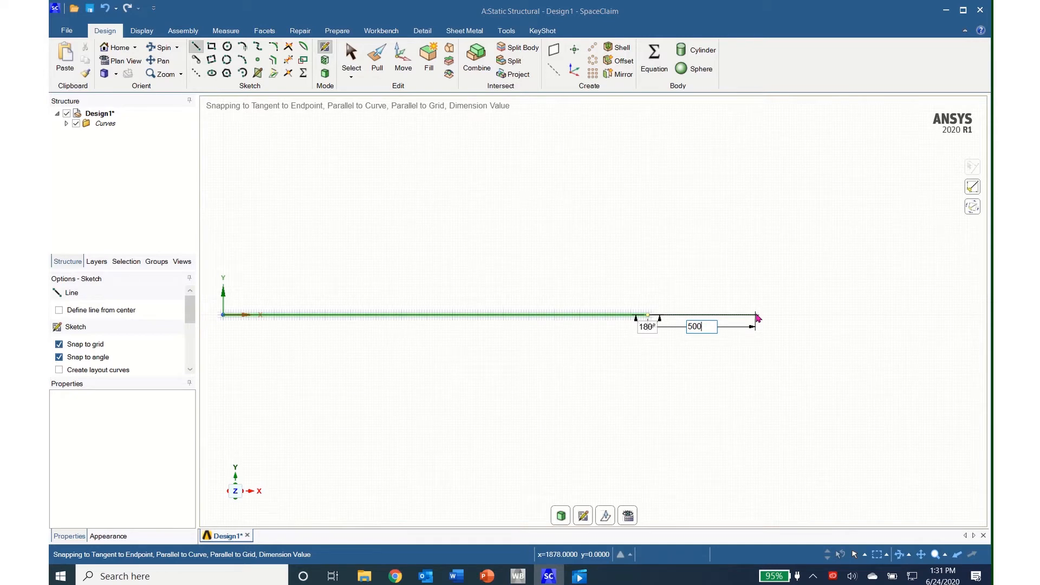
key(Return)
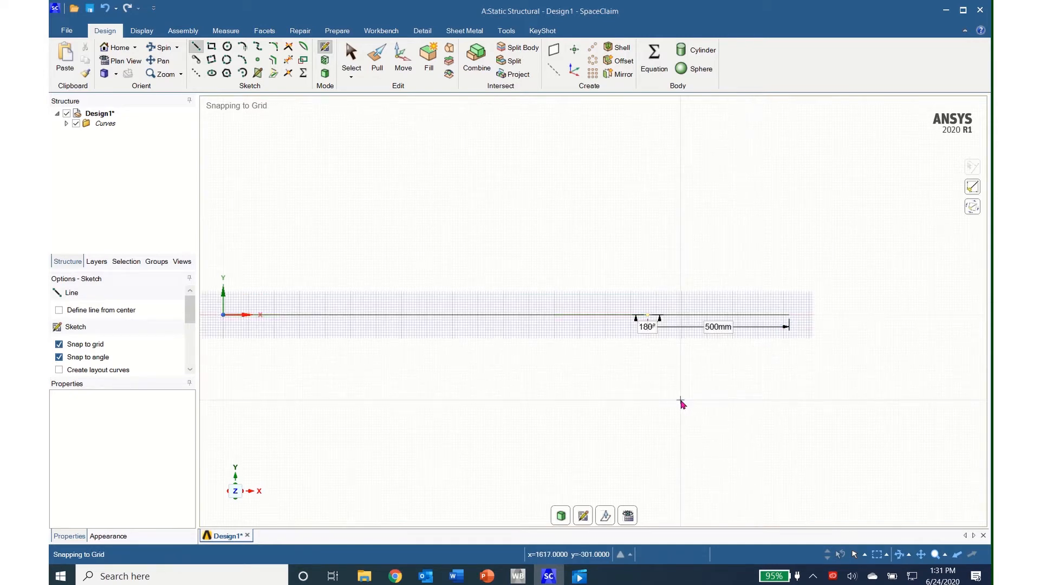
- Sketch a 1732 mm diagonal line at 150° from the junction of the two horizontal lines, ending below the origin, and finish the line command
shift+middle_drag(682, 404, 794, 310)
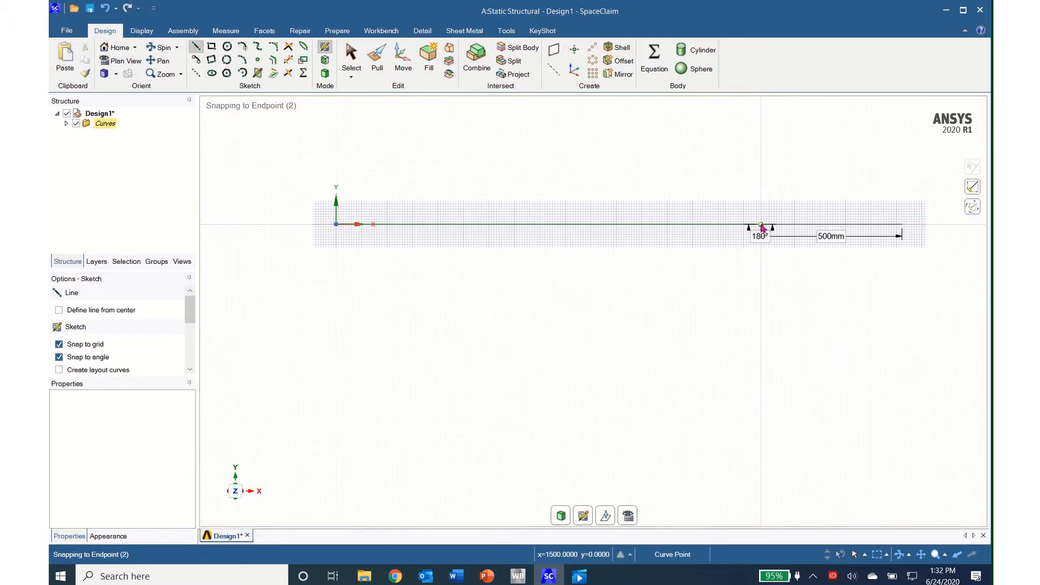
click(761, 226)
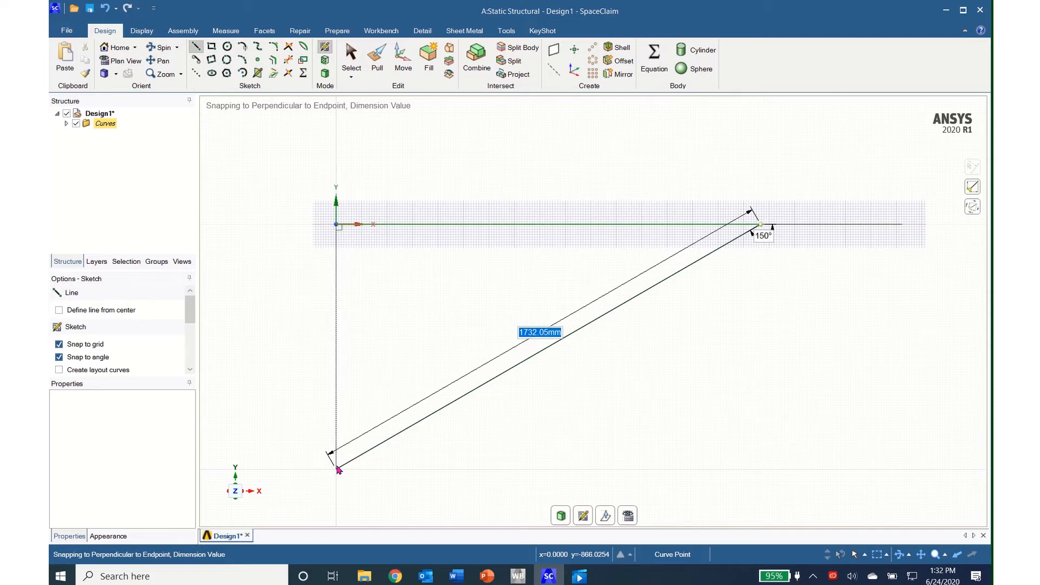
text(1)
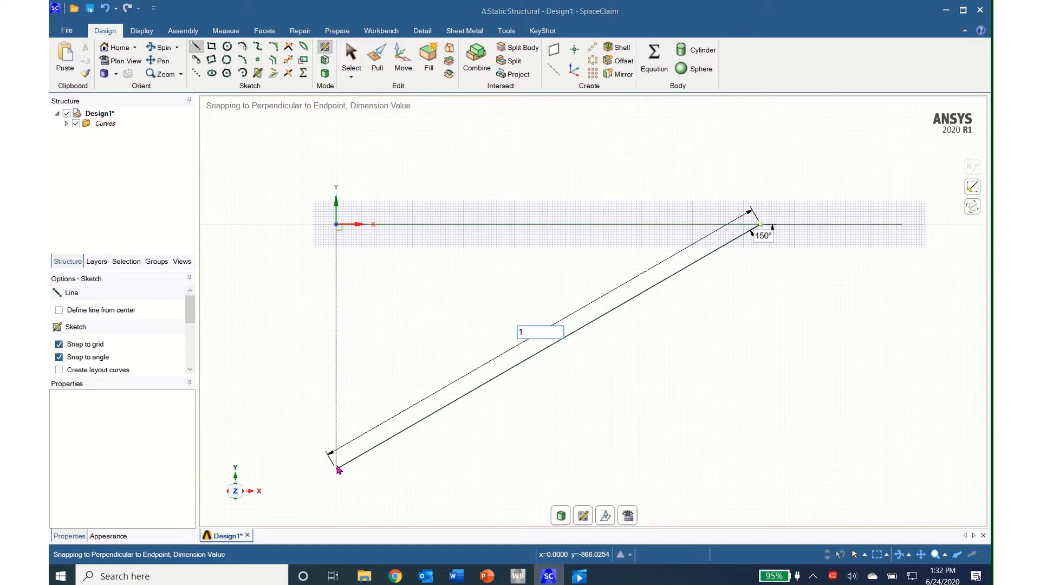
text(732.0)
key(Return)
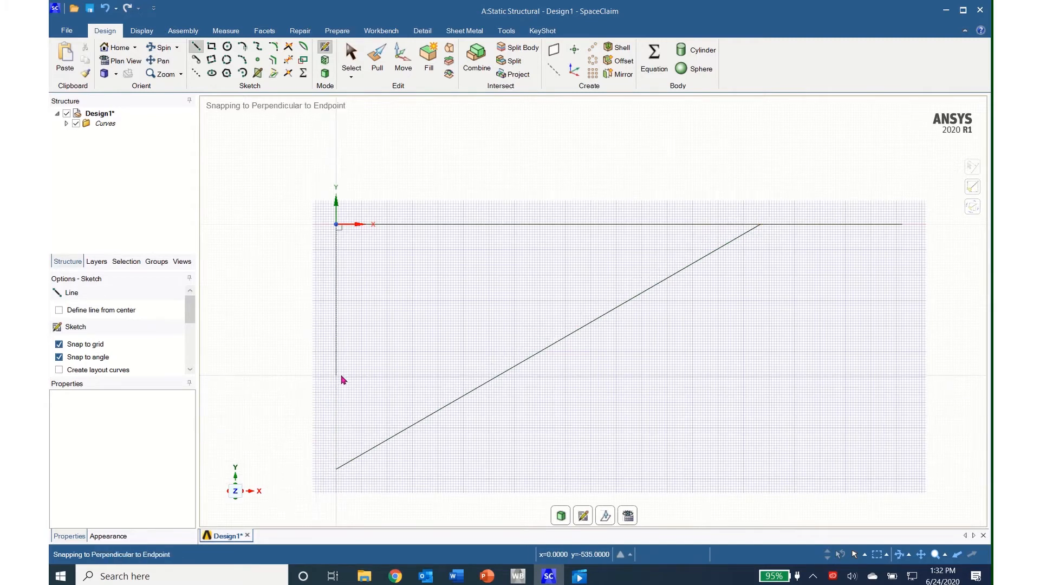
key(Escape)
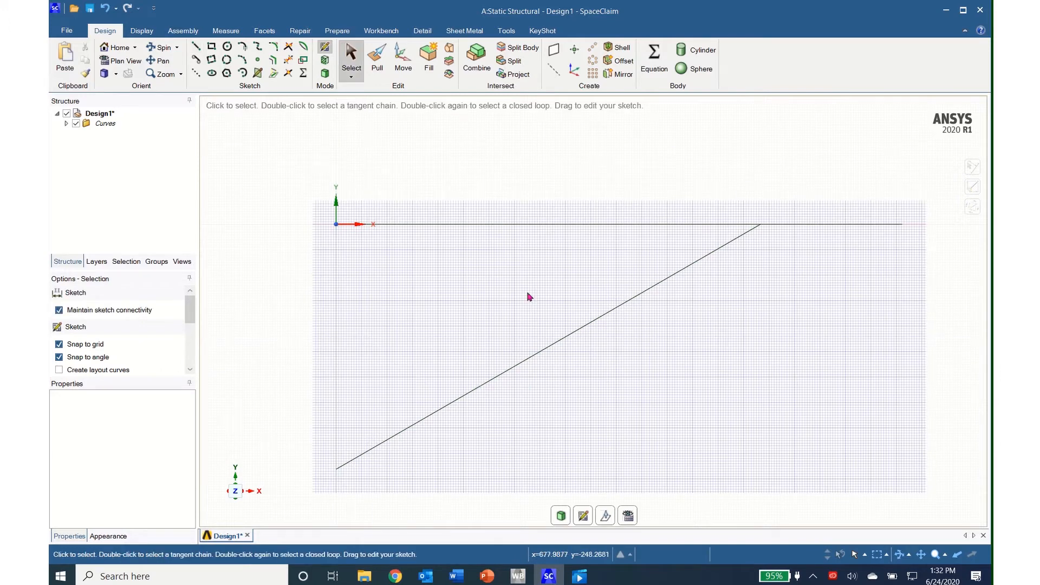
- Add a solid circular beam profile from the profile library to the design
click(337, 31)
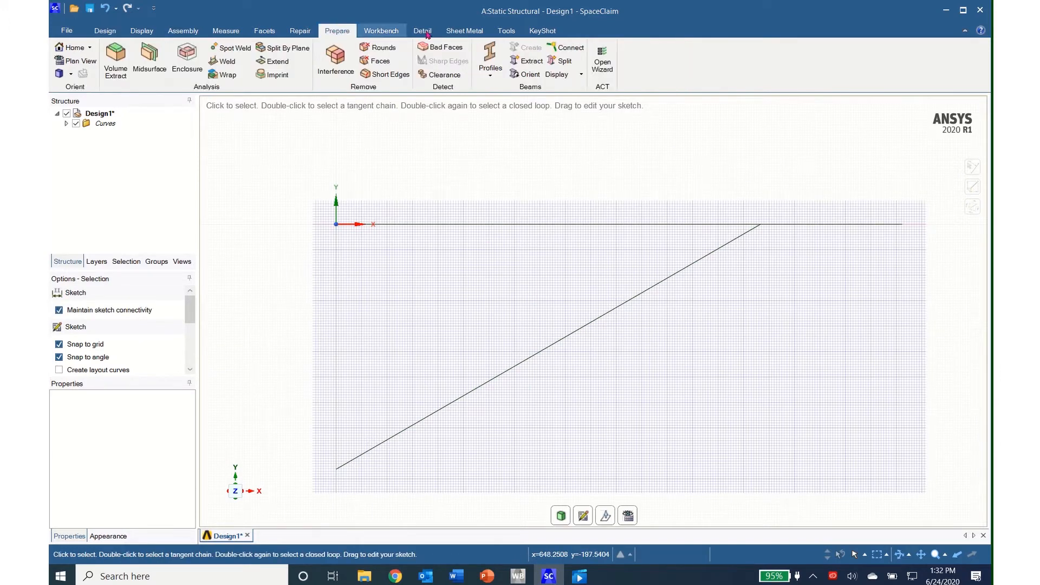
click(489, 77)
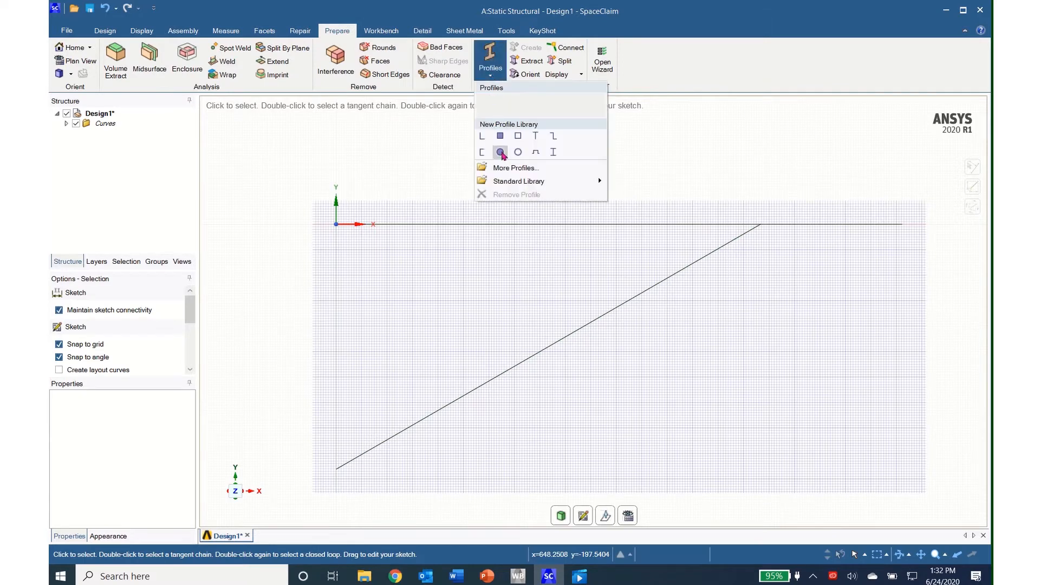
click(502, 153)
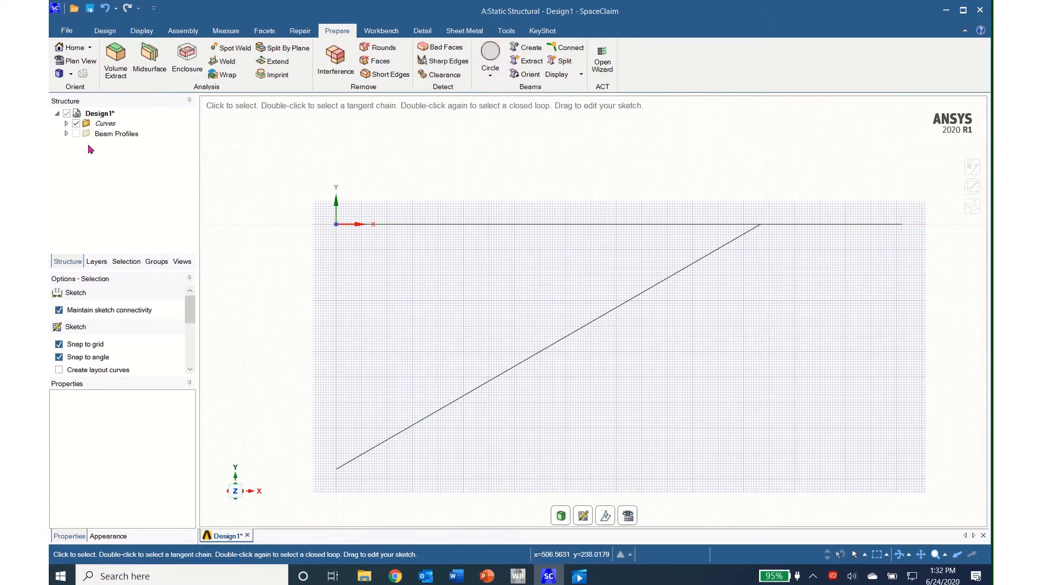
- Edit the Circle beam profile and set its driving radius R to 30 mm
click(67, 134)
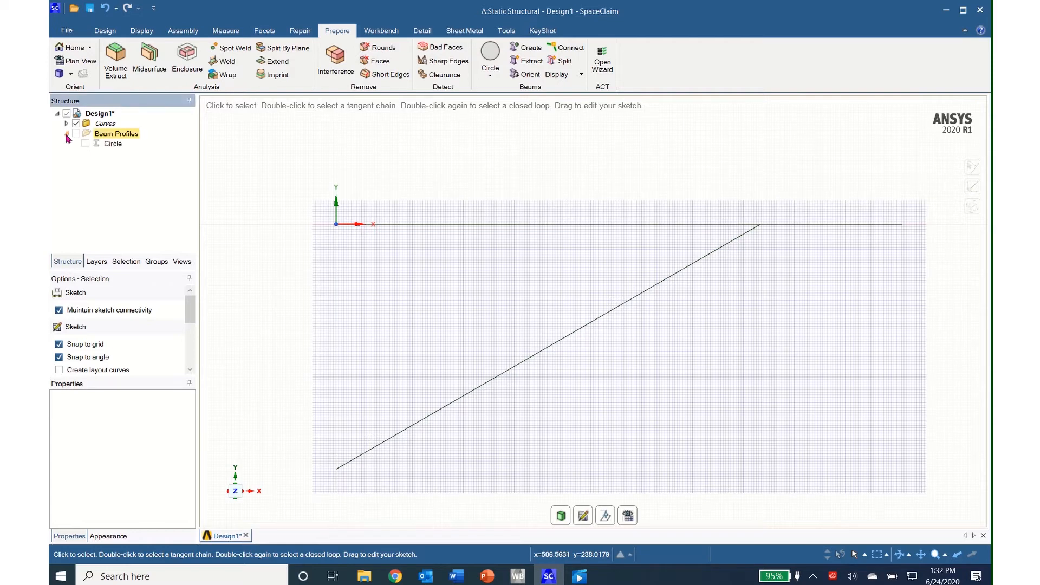
click(111, 144)
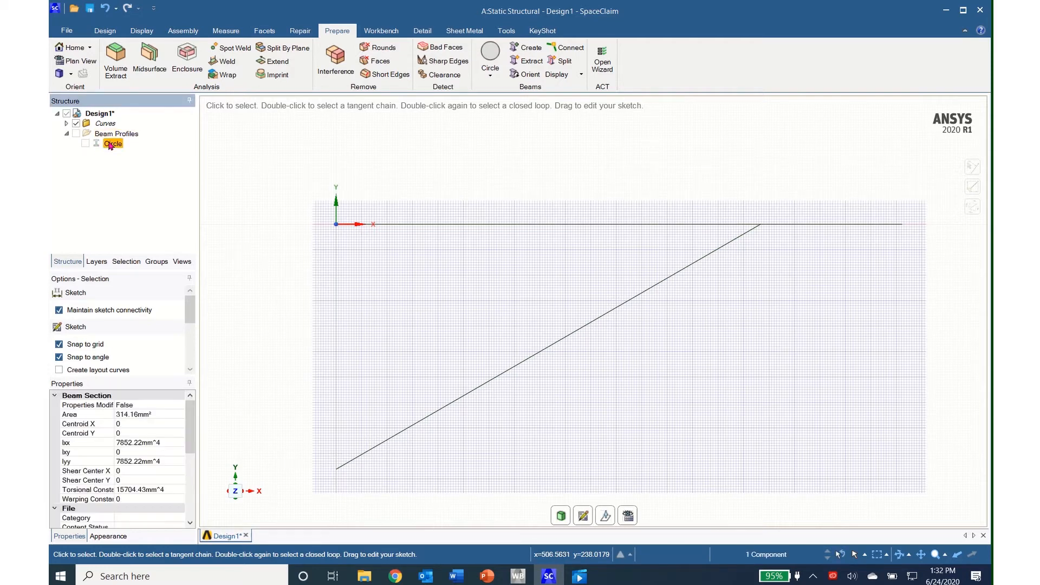
right_click(110, 146)
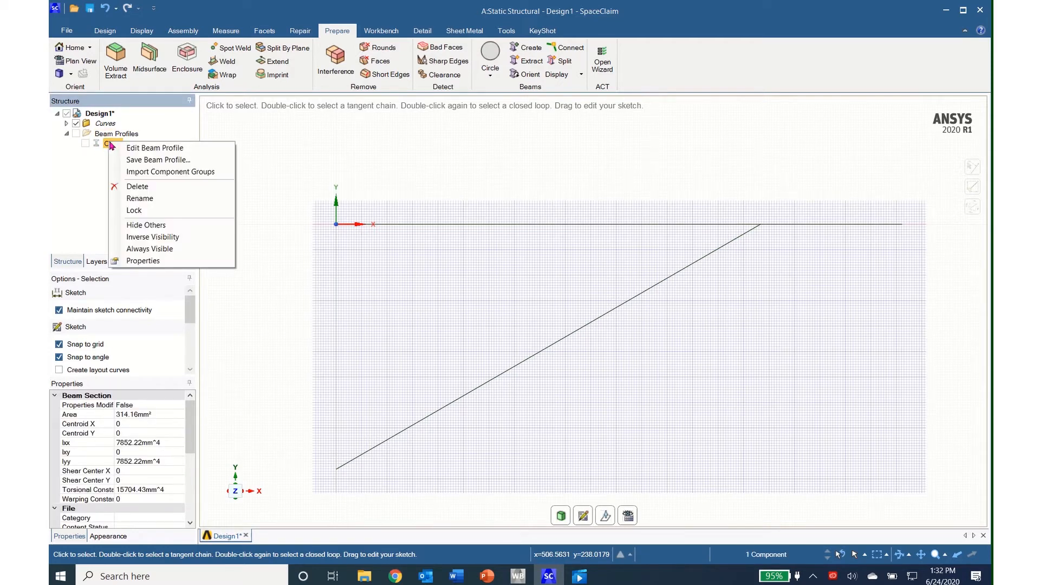
click(141, 153)
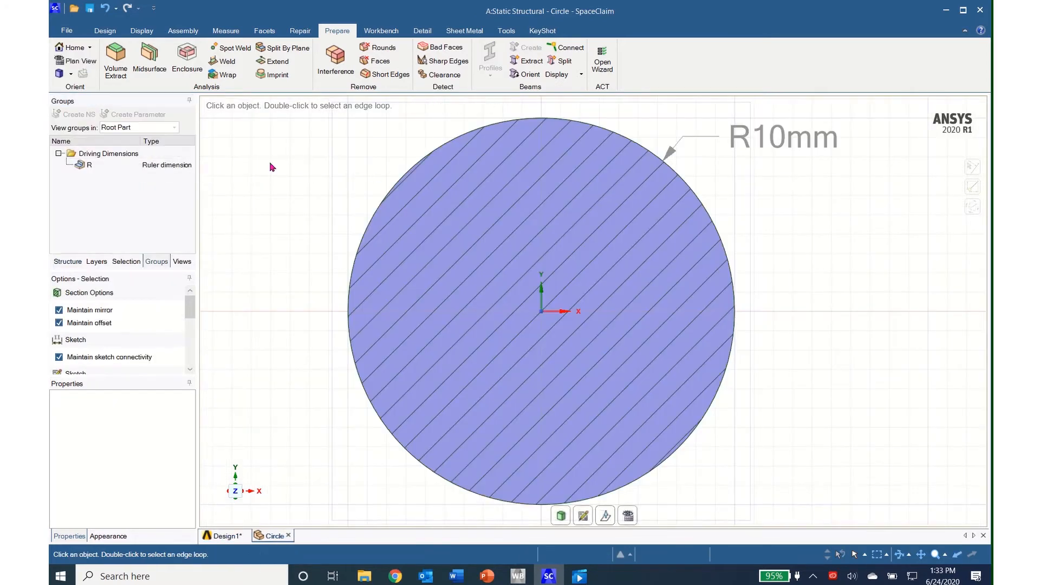
click(162, 172)
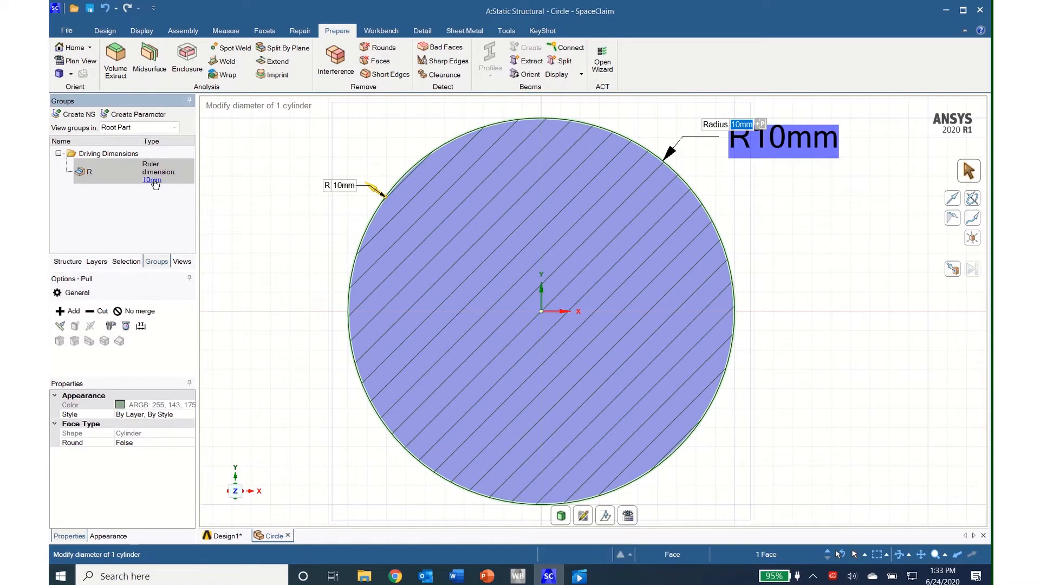
click(155, 182)
text(30)
key(Return)
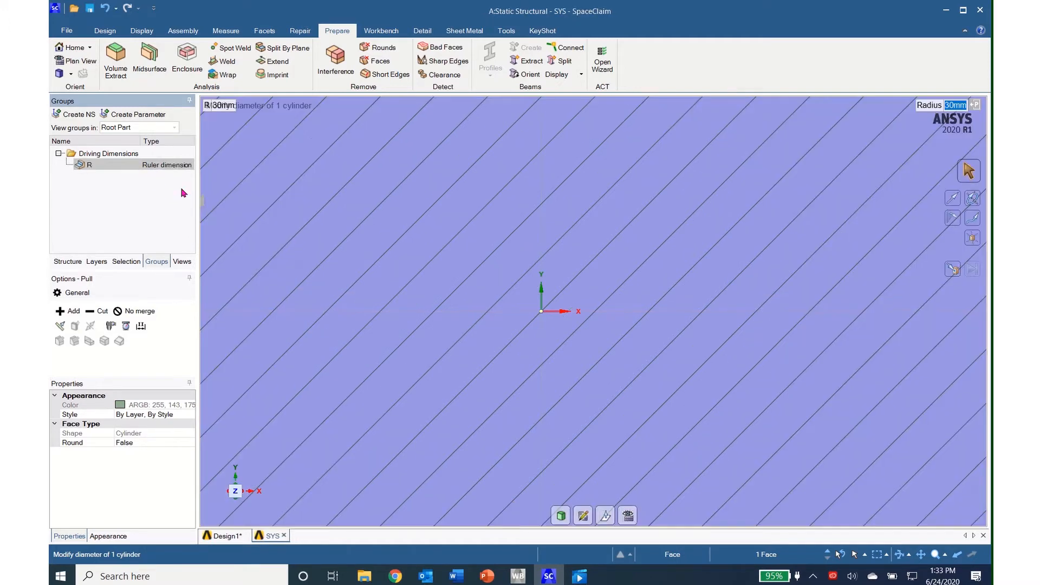
scroll(528, 401, down, 5)
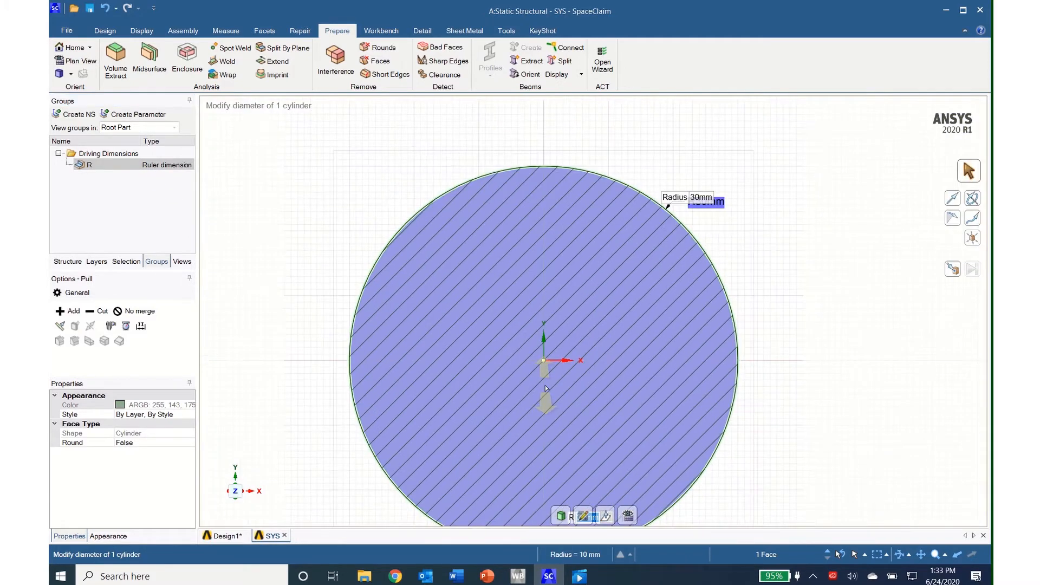
- Return to Design1 and create beams with the circular profile from all three sketched lines
click(226, 536)
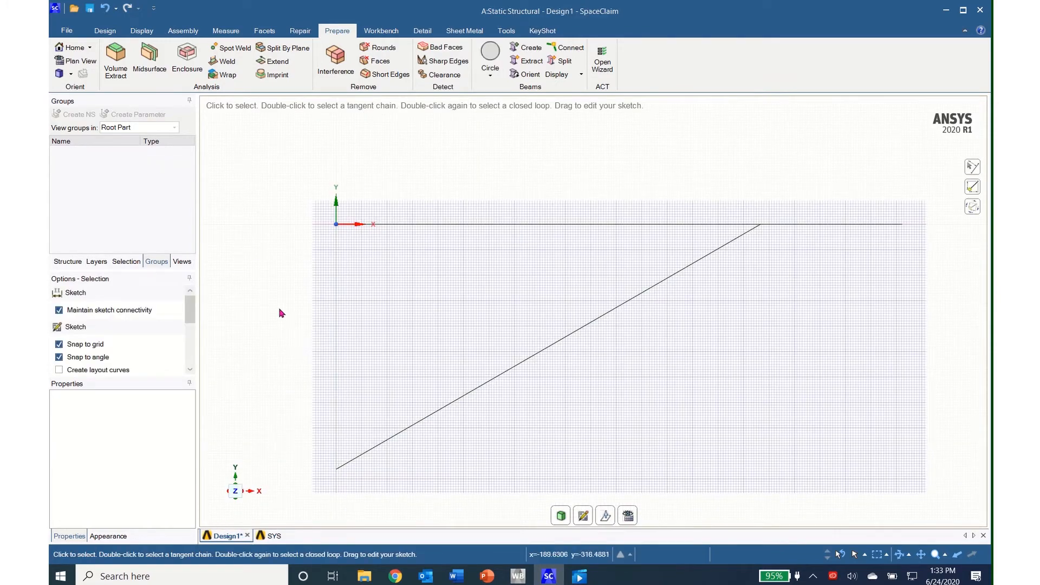
click(68, 262)
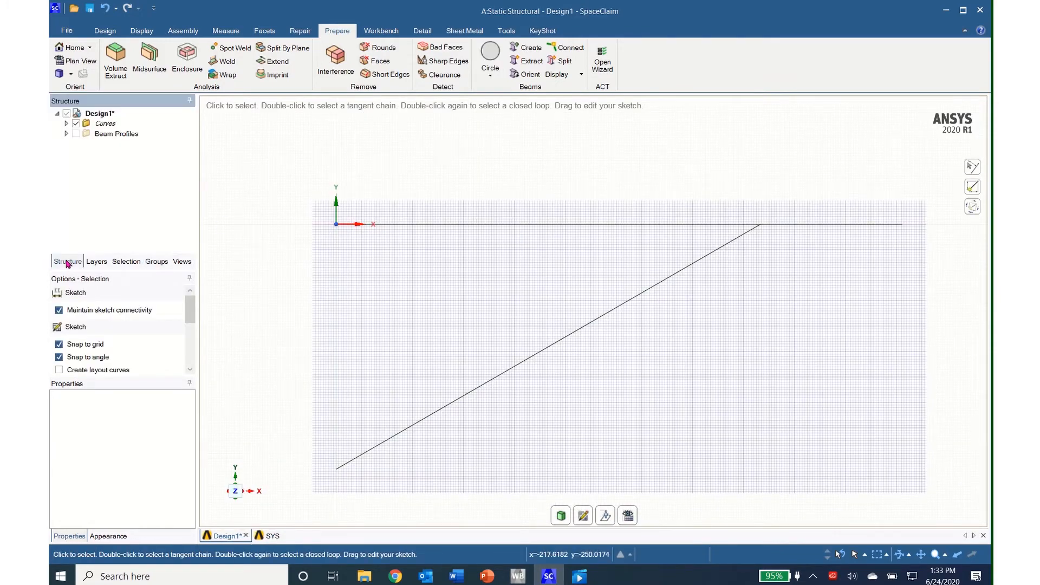
click(66, 123)
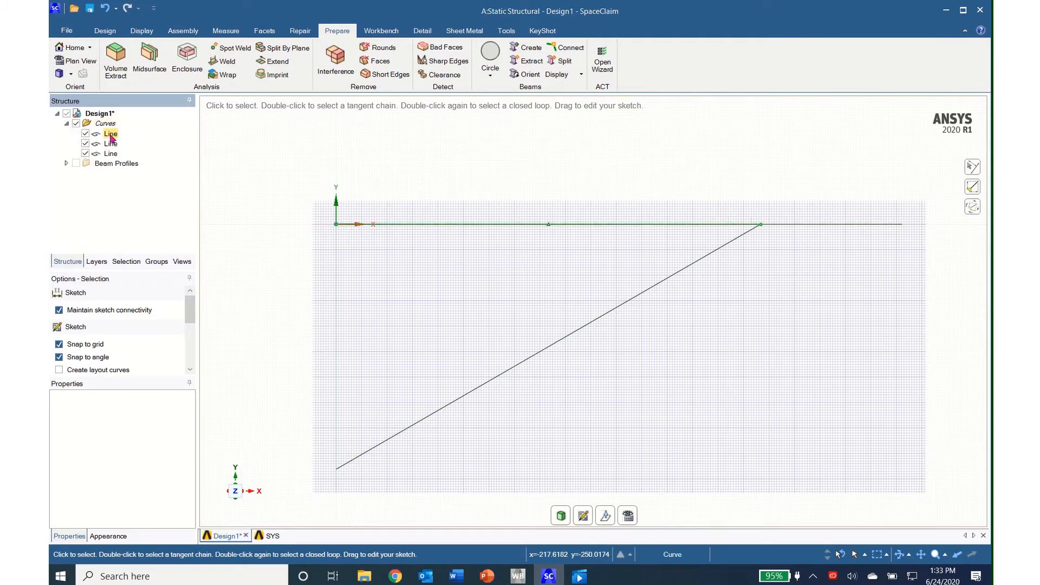
click(111, 134)
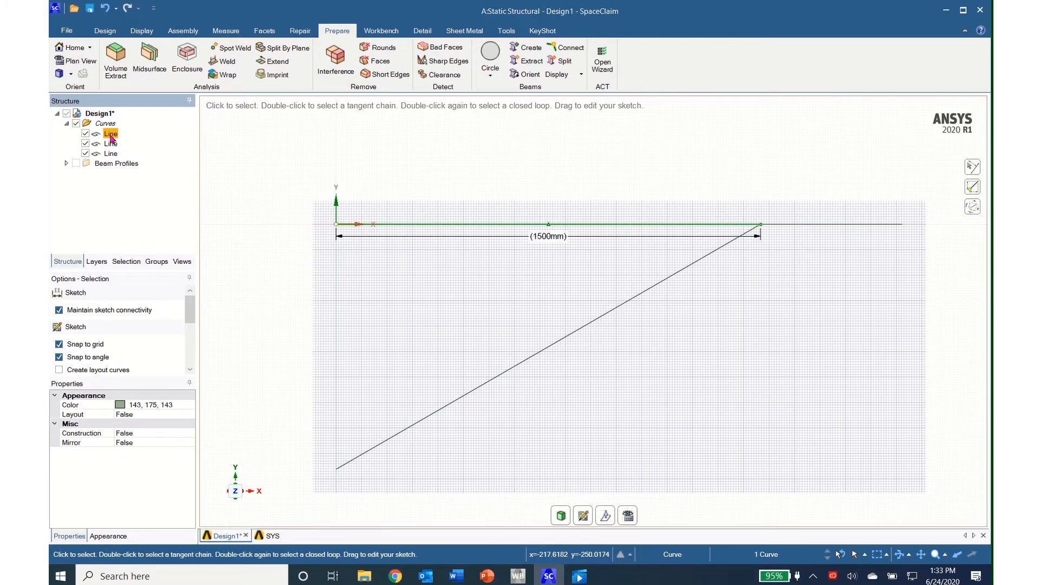
ctrl+click(111, 144)
ctrl+click(115, 154)
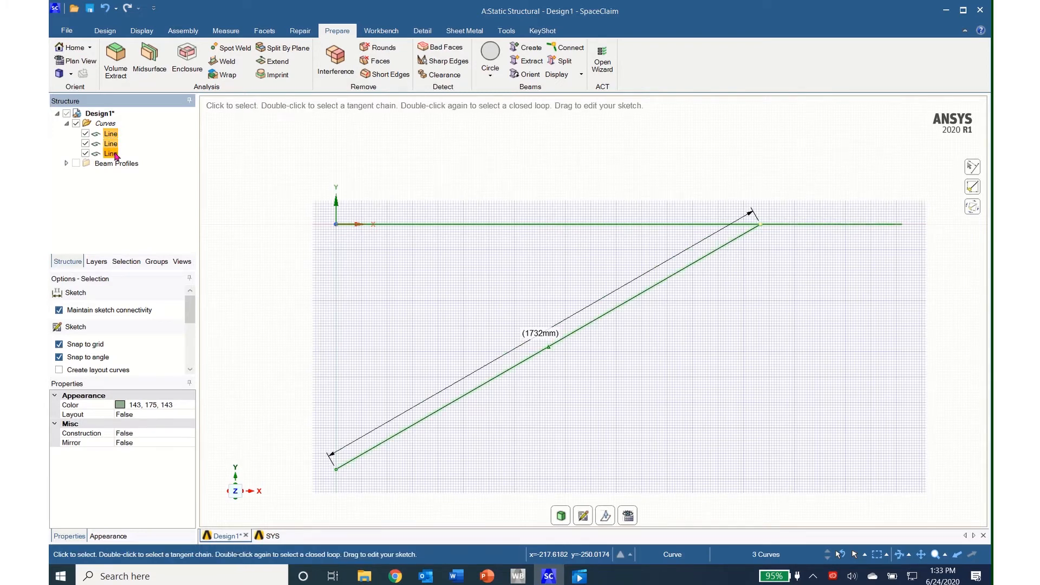
click(521, 61)
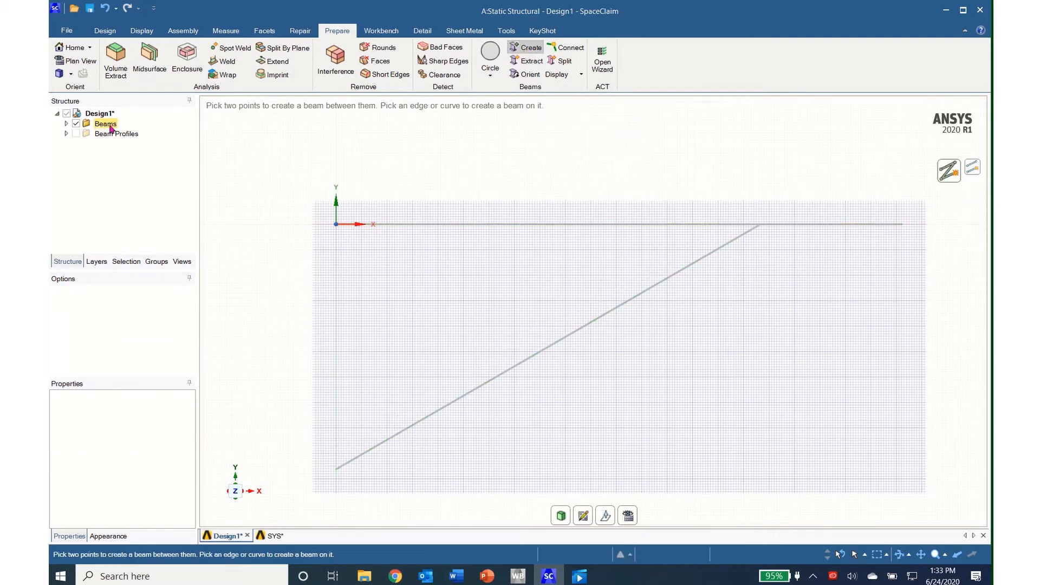
- Move the two horizontal beams together into a new component, leaving the diagonal beam in the main design
click(66, 124)
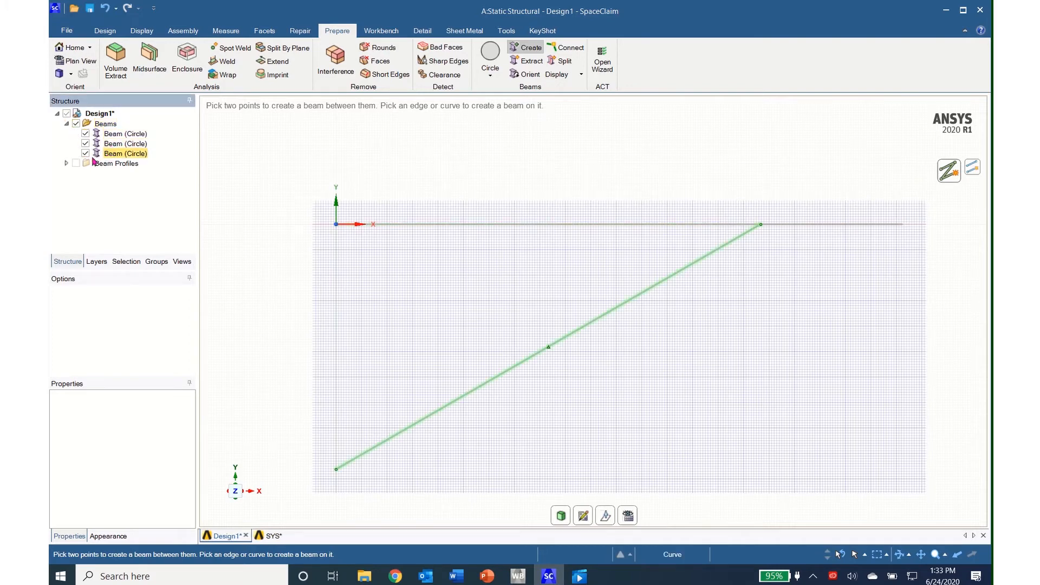
click(67, 164)
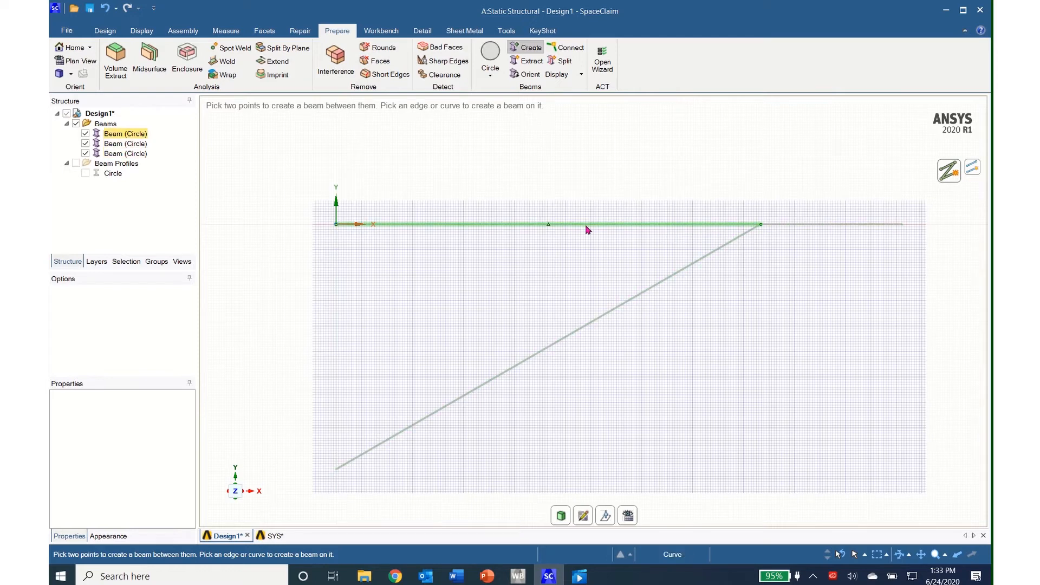
click(113, 136)
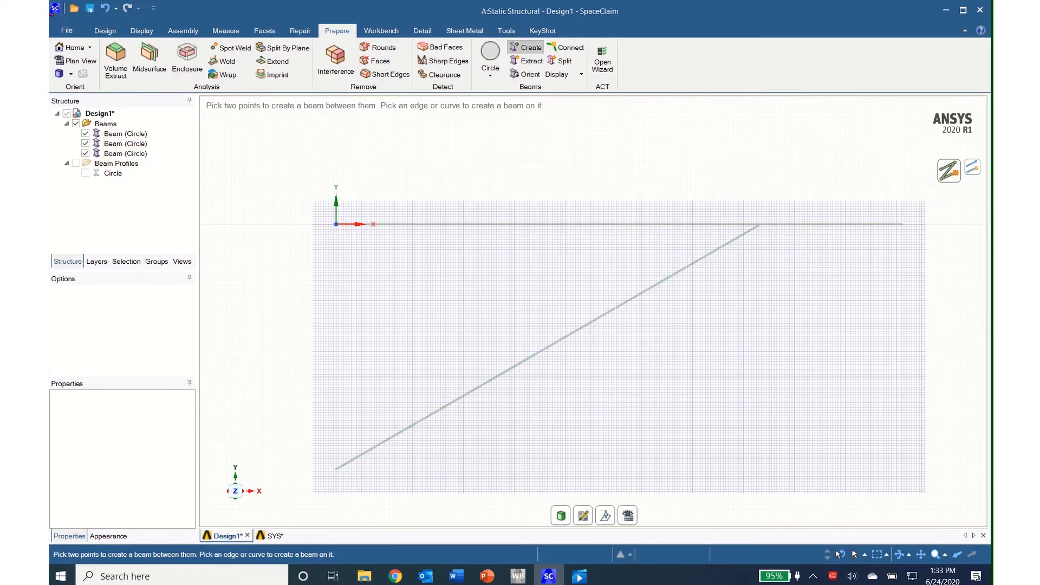
click(105, 31)
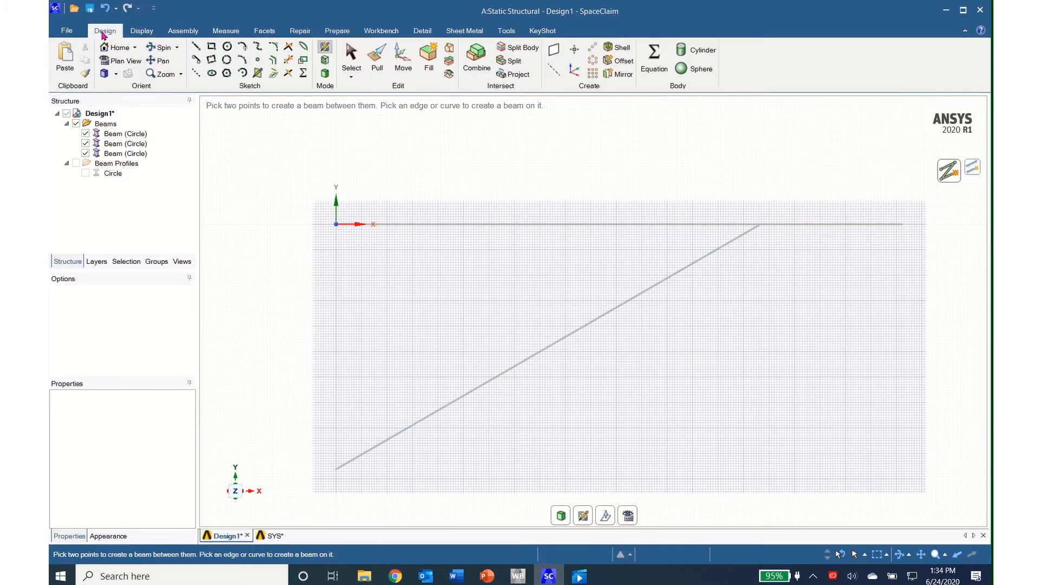
click(351, 56)
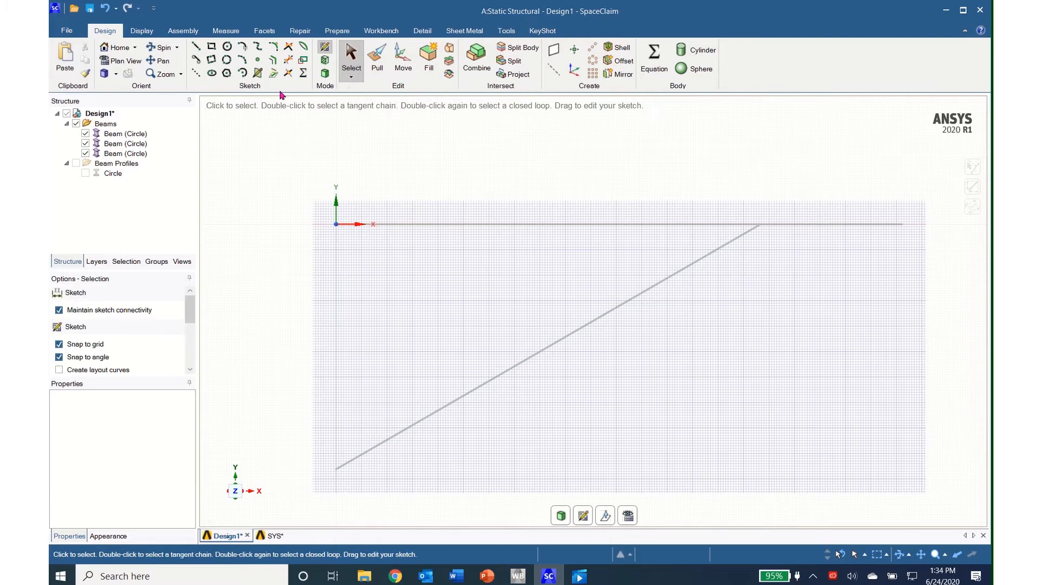
click(125, 134)
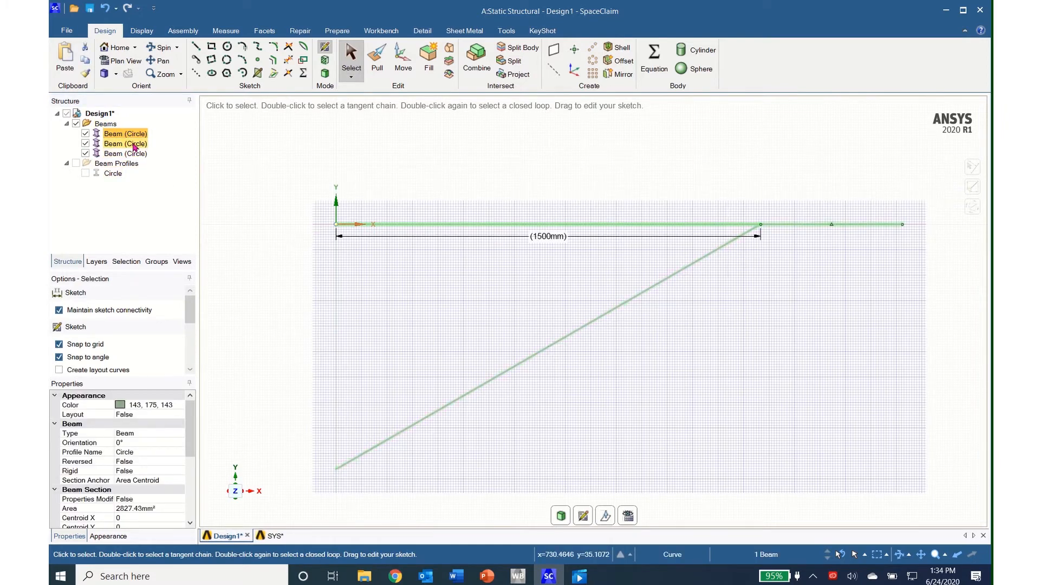
key(ctrl)
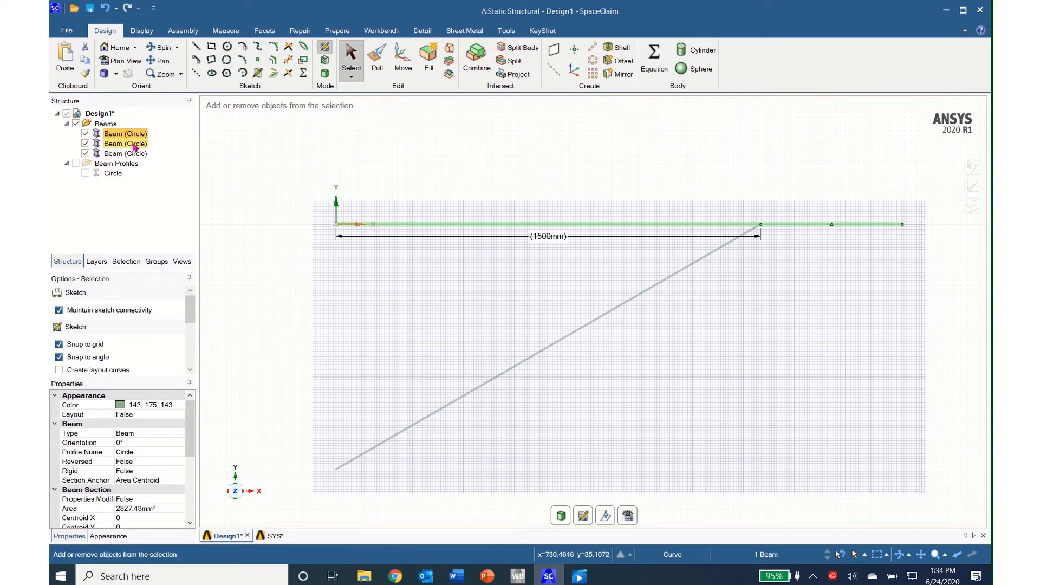
ctrl+click(134, 144)
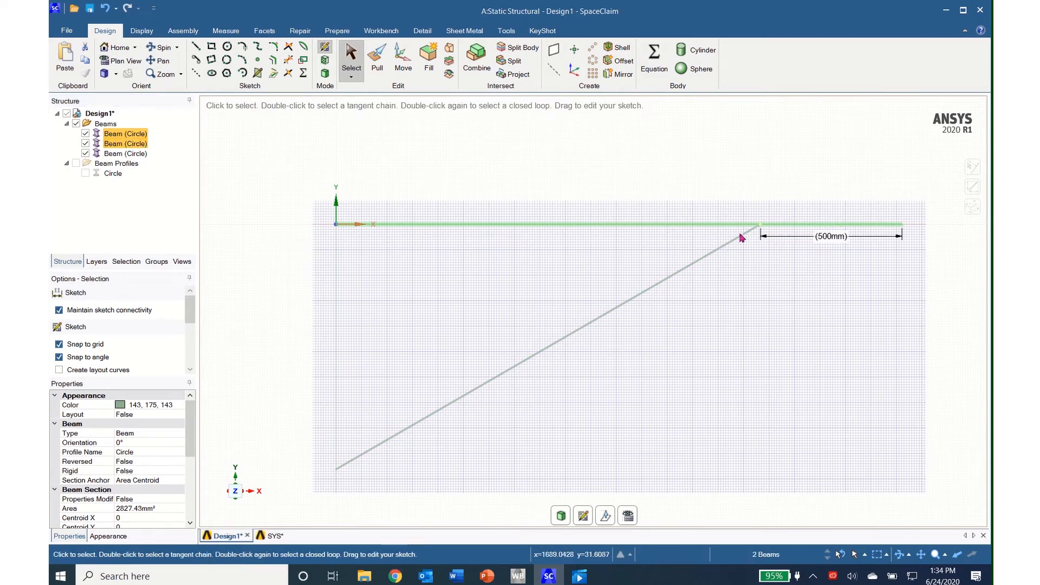
right_click(115, 144)
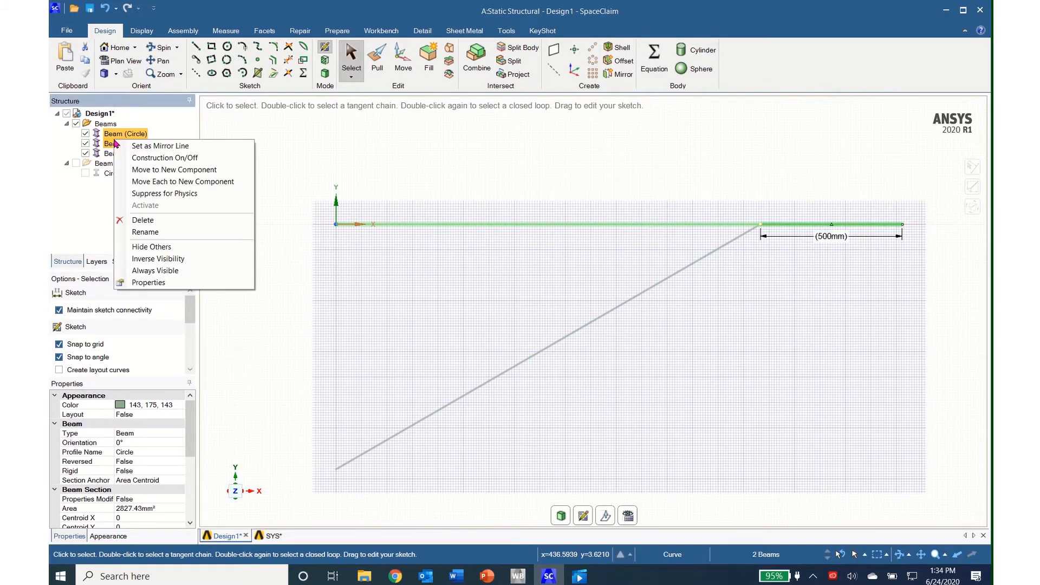
click(143, 171)
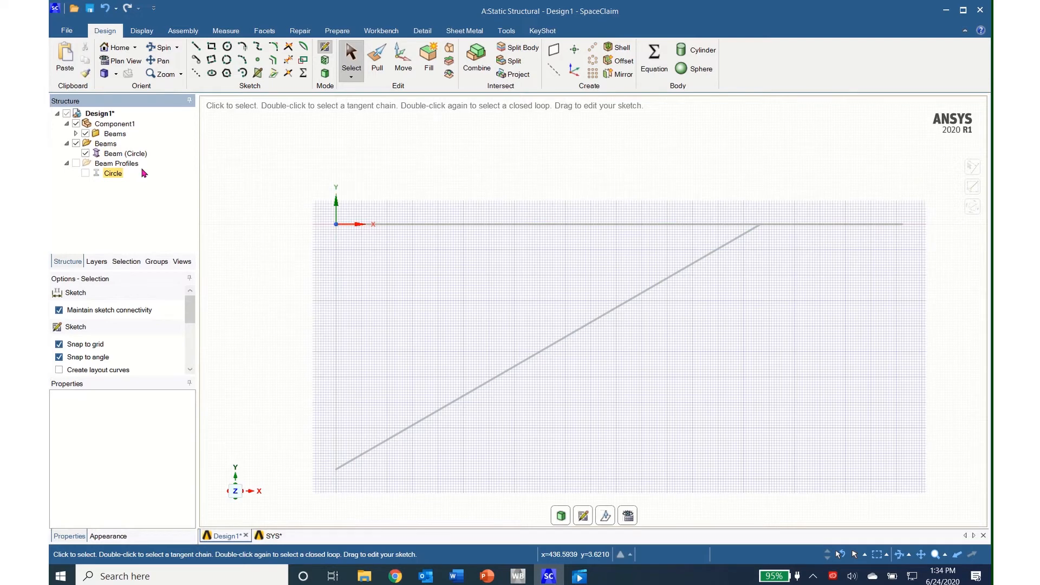
- Set Share Topology to Merge for Component1 and expand its Beams group
click(119, 128)
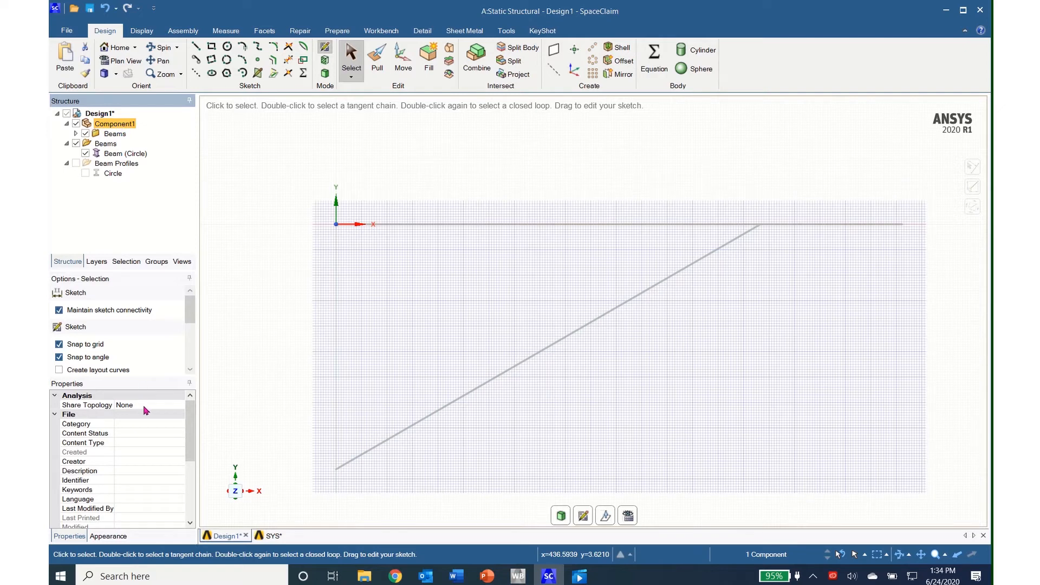
click(181, 405)
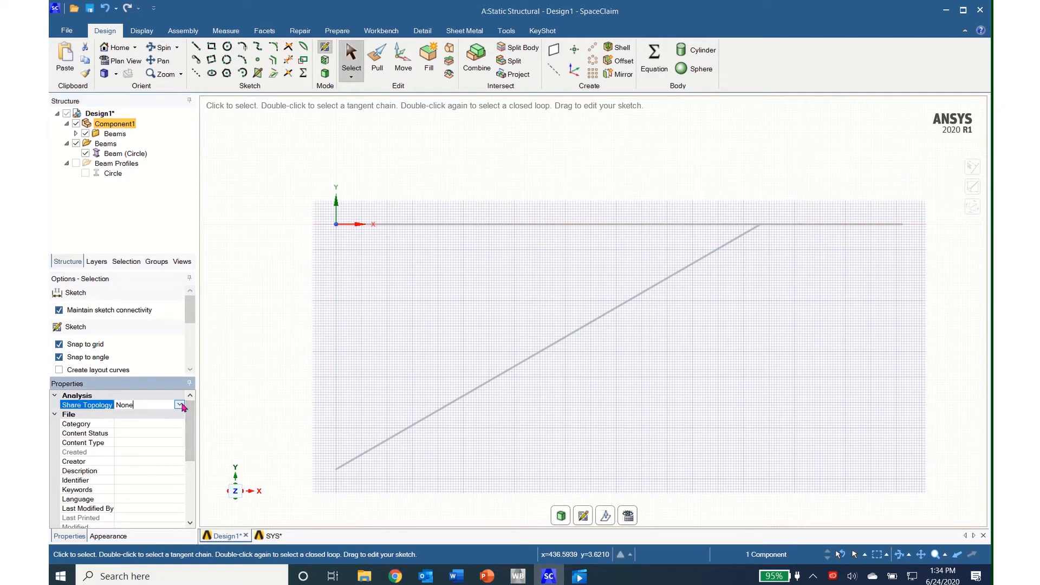
click(180, 405)
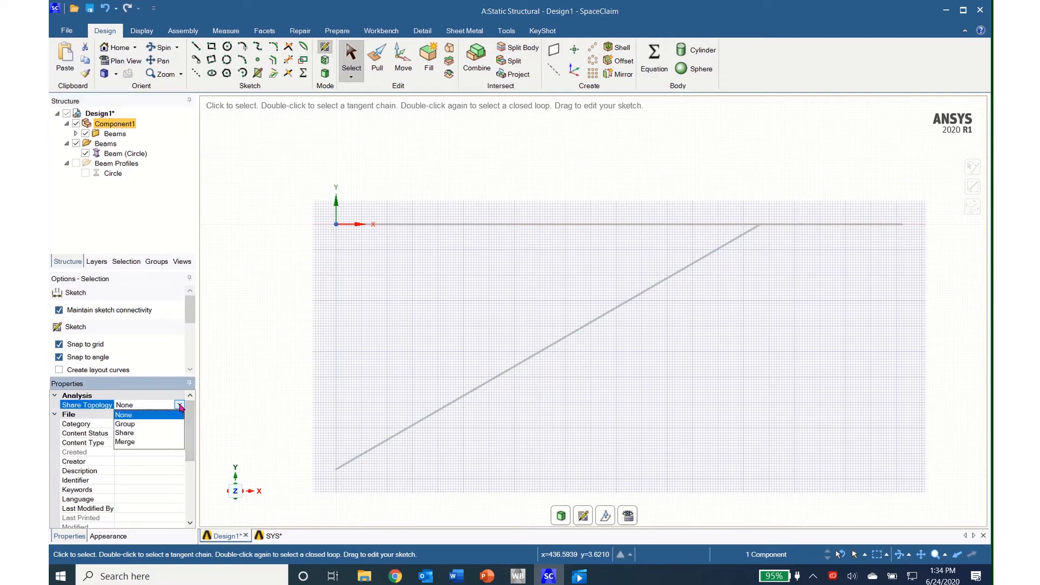
click(130, 442)
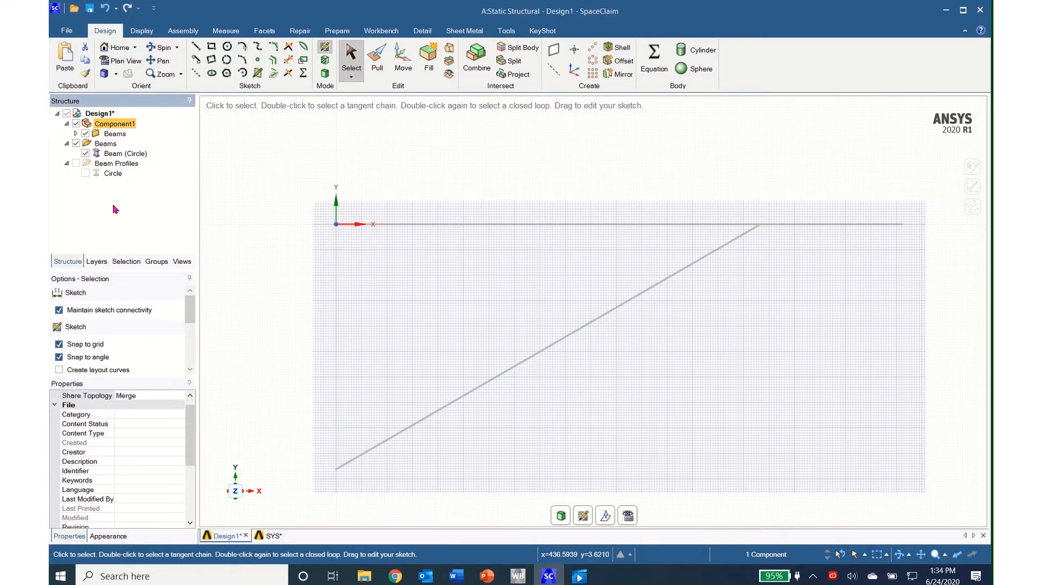
click(76, 134)
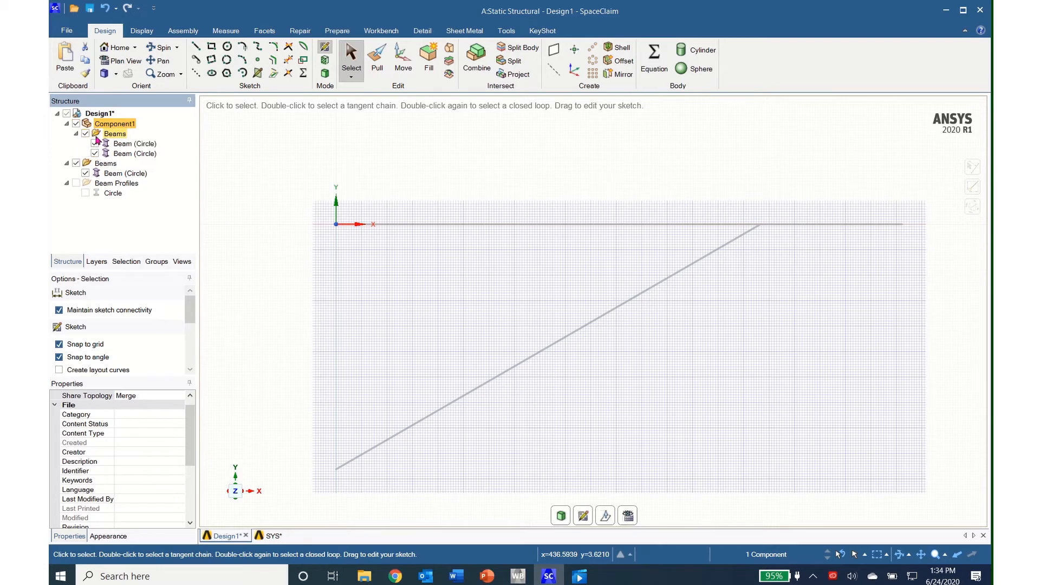
click(129, 144)
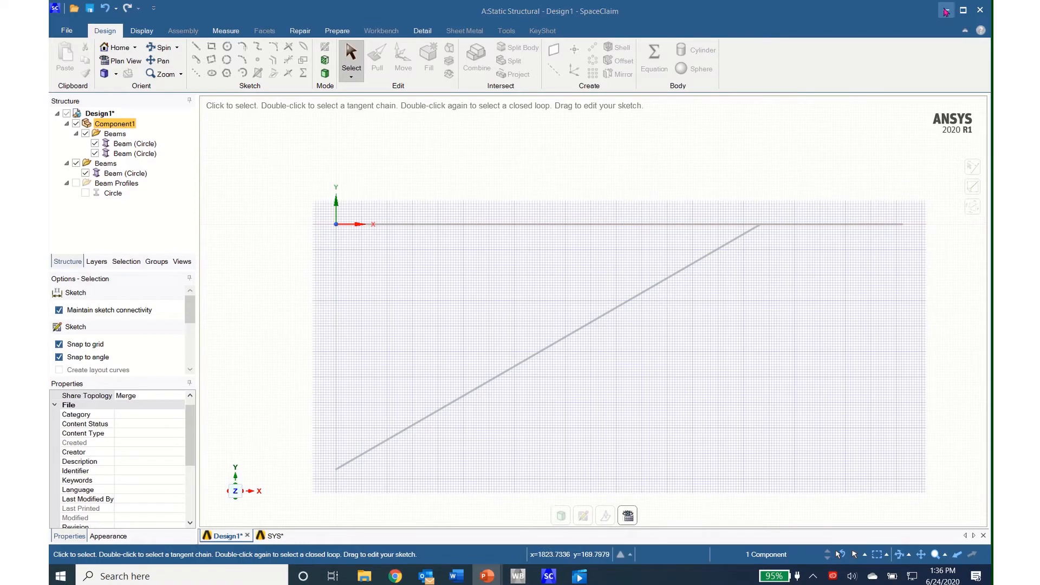
- Switch to Workbench, open the Static Structural system's Model in Mechanical, and orient the view along the Z axis
click(945, 11)
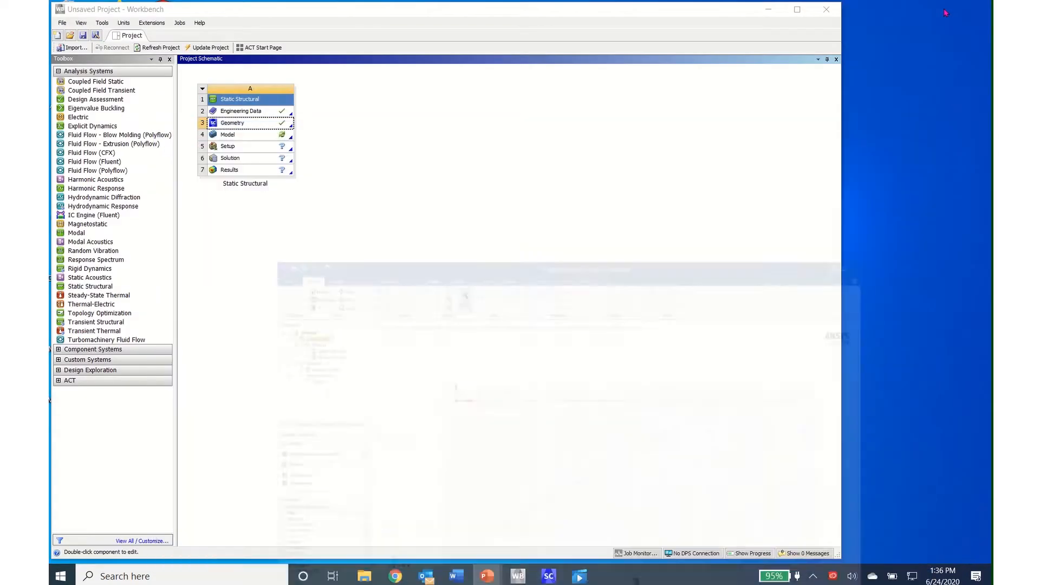
double_click(225, 135)
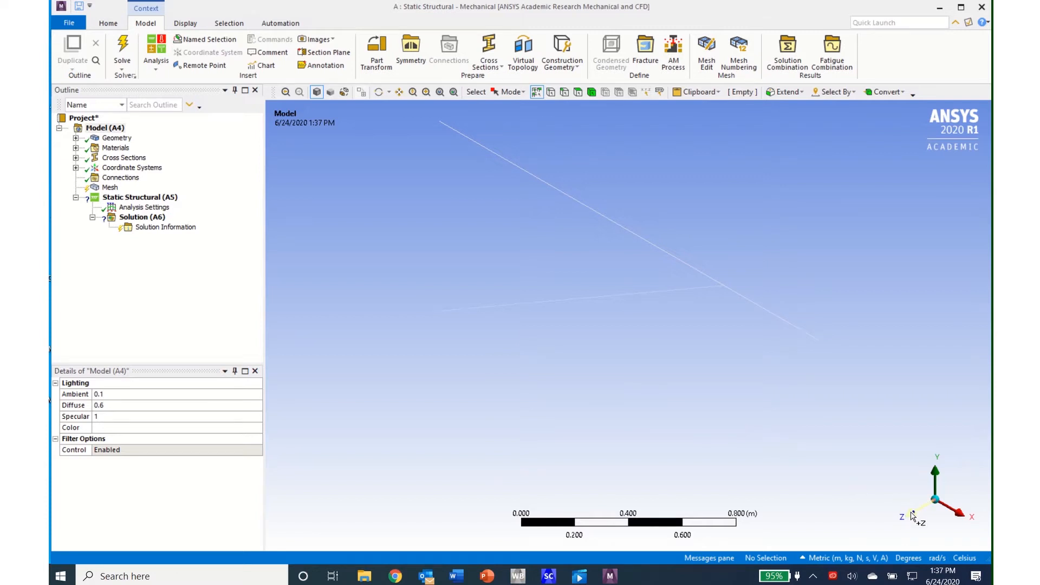
click(911, 513)
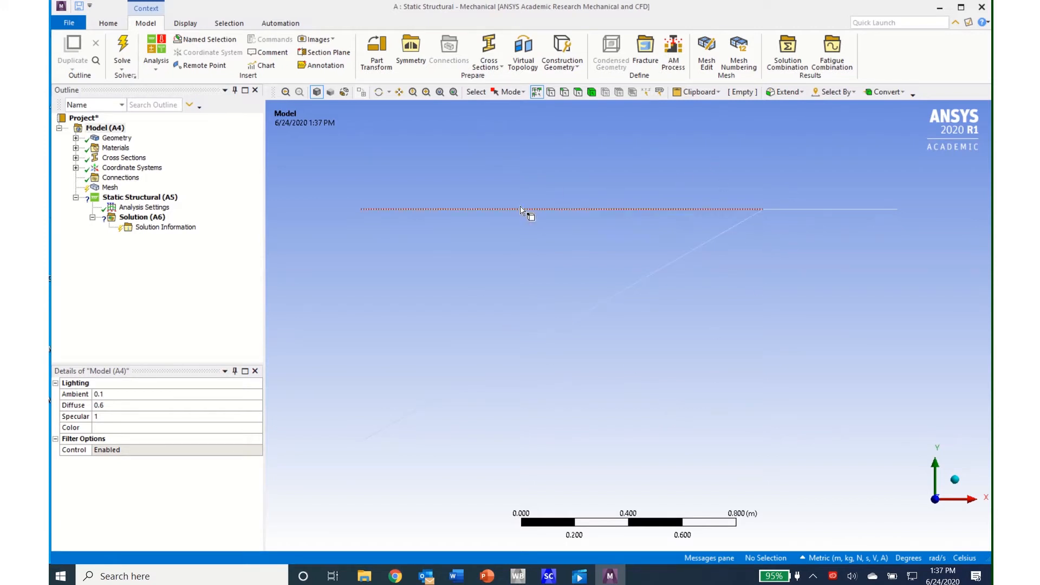
- Examine the two imported beam bodies, the assigned material and the cross section in the model tree
click(76, 138)
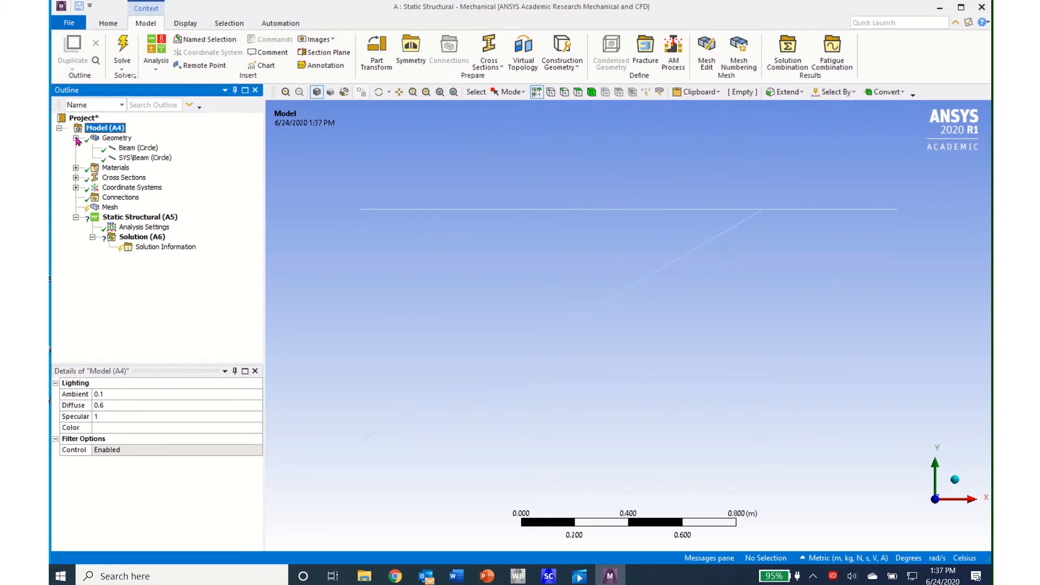
click(138, 148)
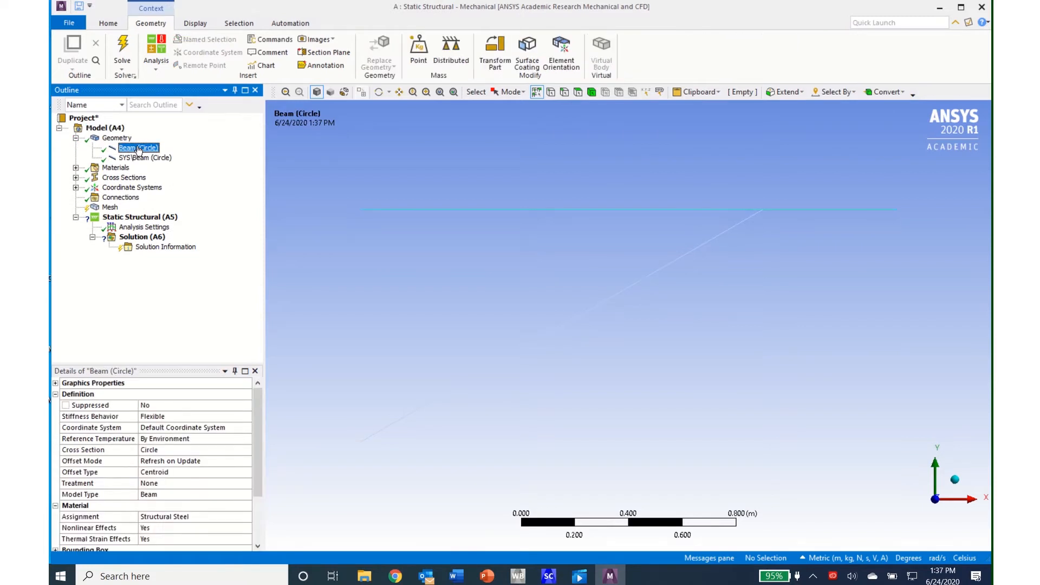
click(141, 159)
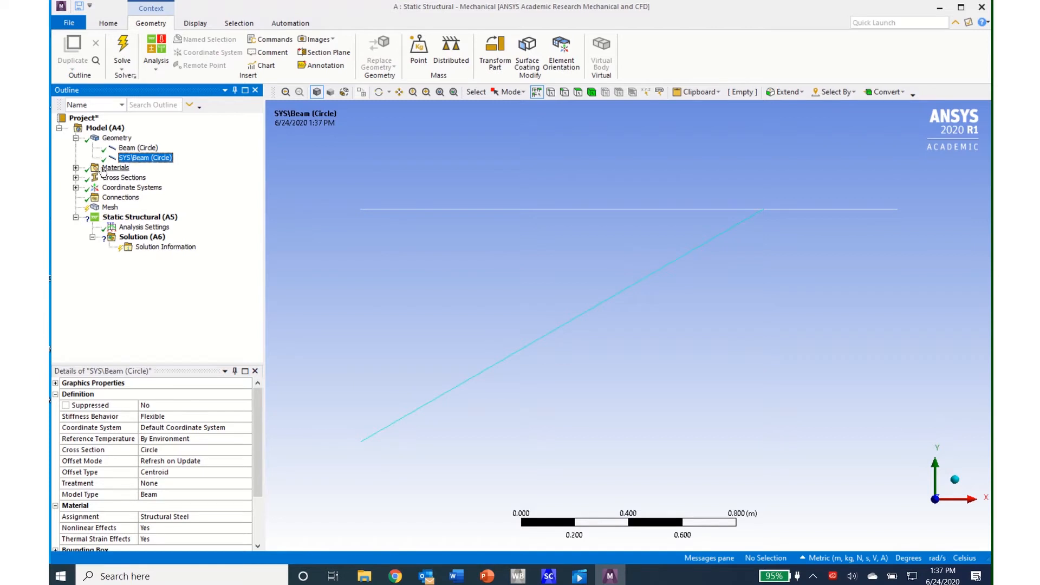
click(76, 168)
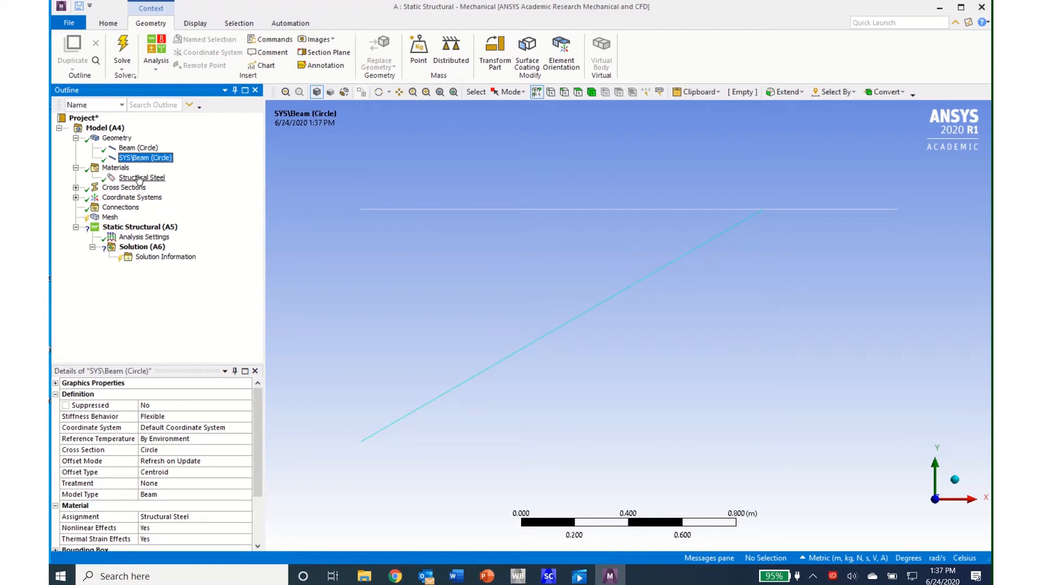
click(75, 188)
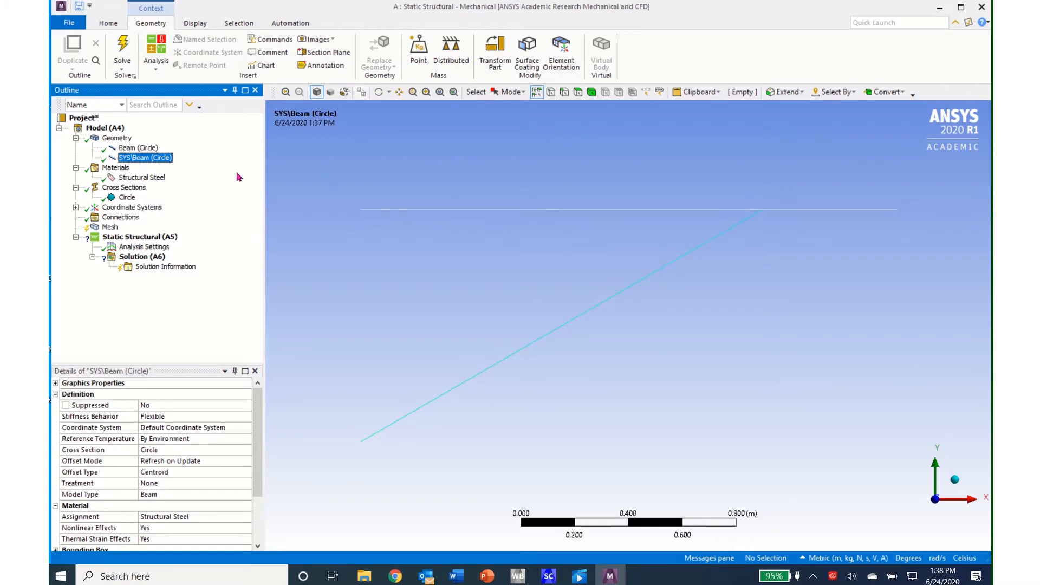
- Insert a new coordinate system with its origin at the vertex where the diagonal beam meets the horizontal beams
click(75, 208)
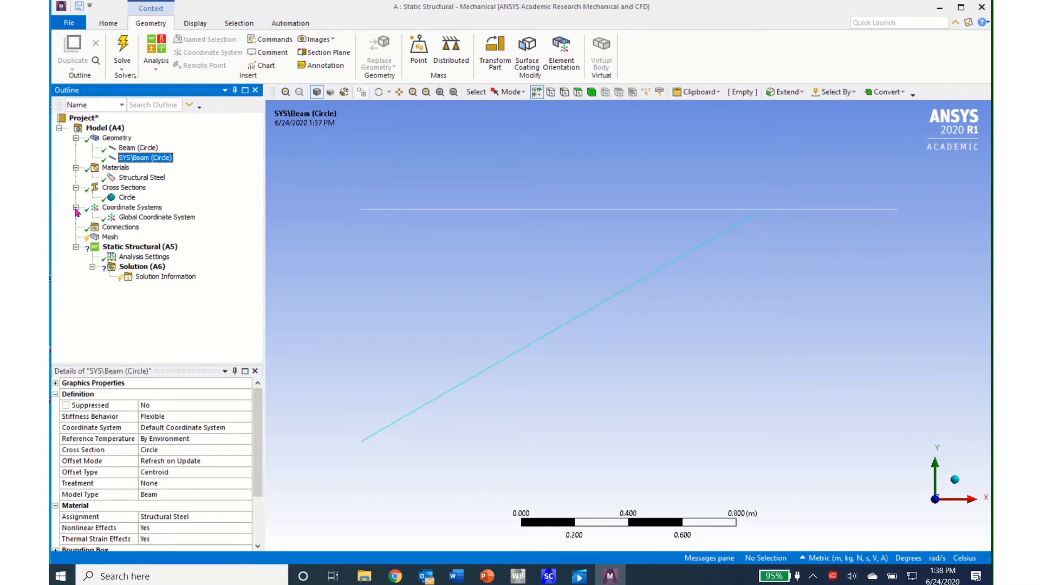
right_click(128, 210)
mouse_move(161, 217)
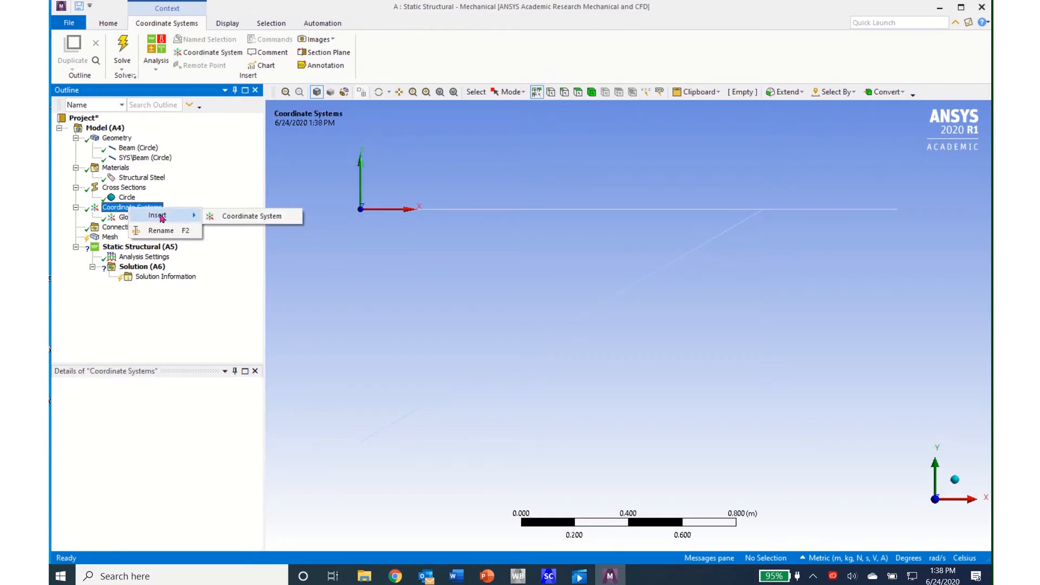
click(230, 217)
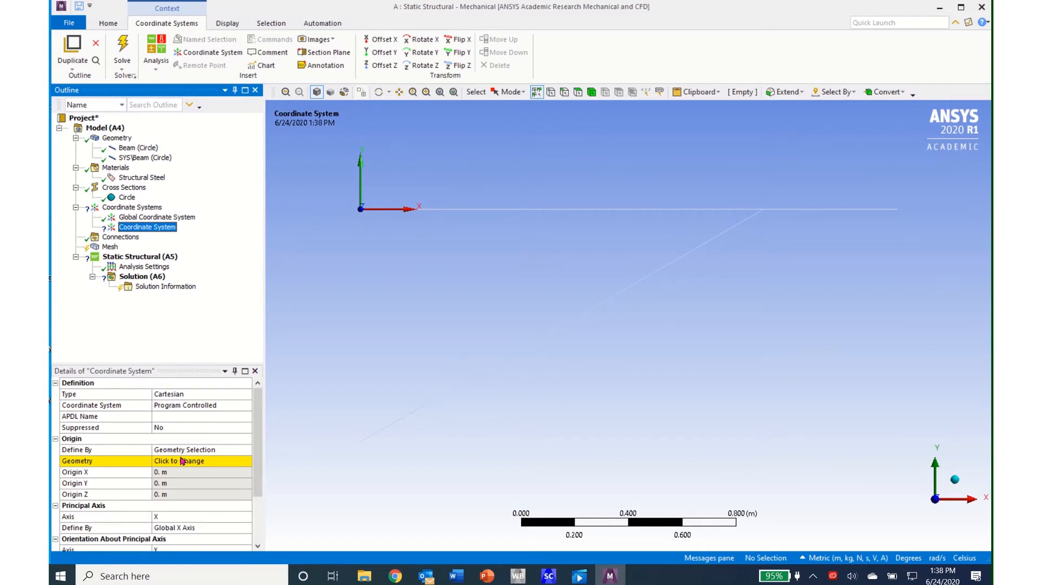
click(763, 211)
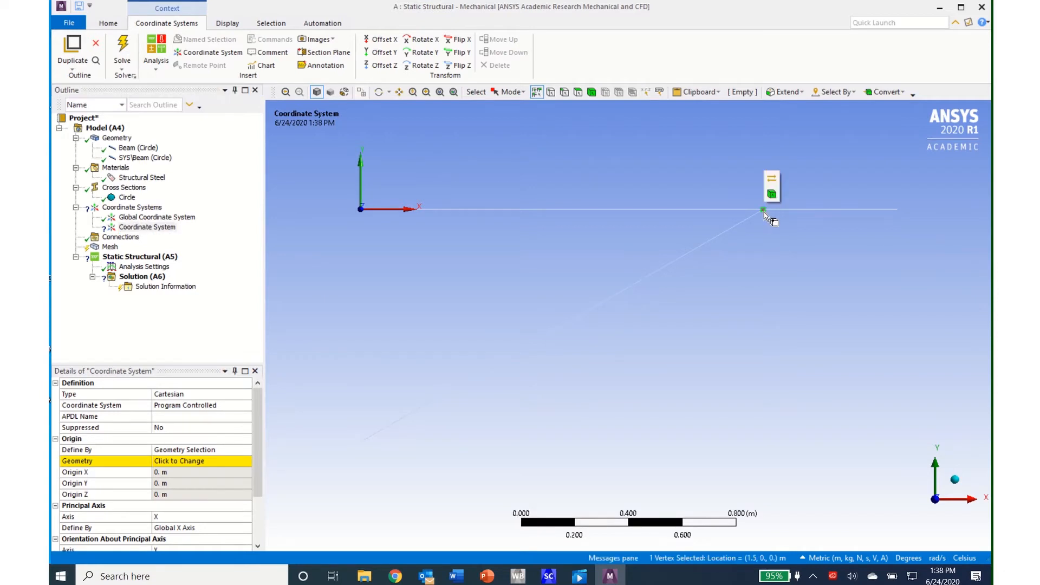
click(166, 463)
click(169, 462)
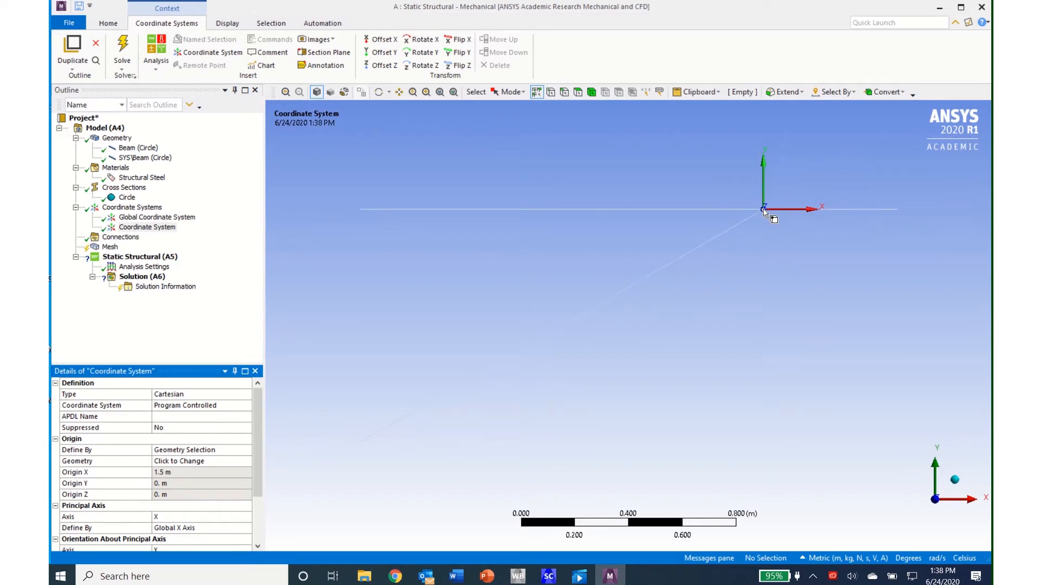
- Insert a joint into the model's Connections
click(112, 238)
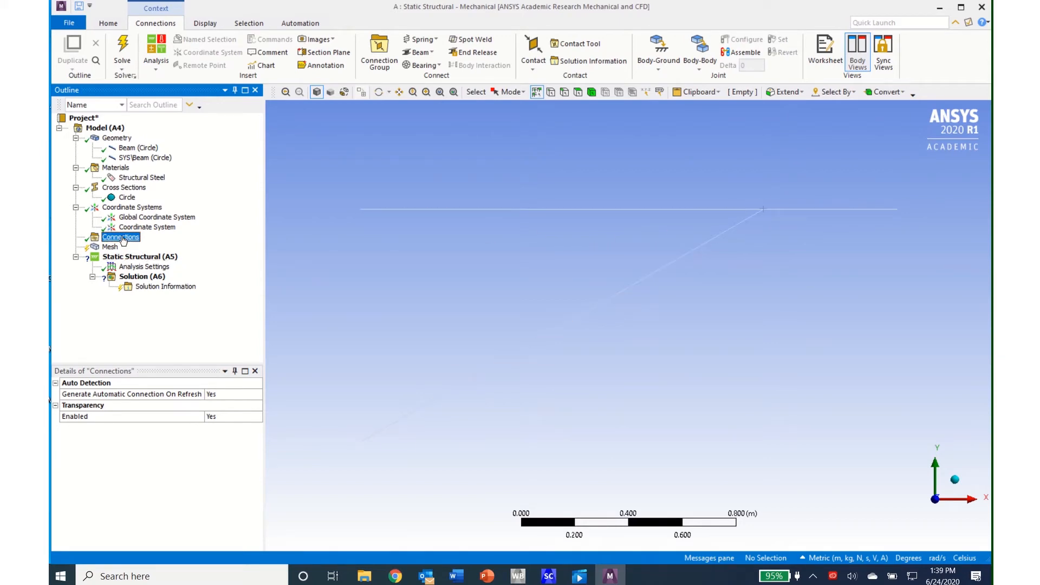
right_click(122, 240)
mouse_move(147, 245)
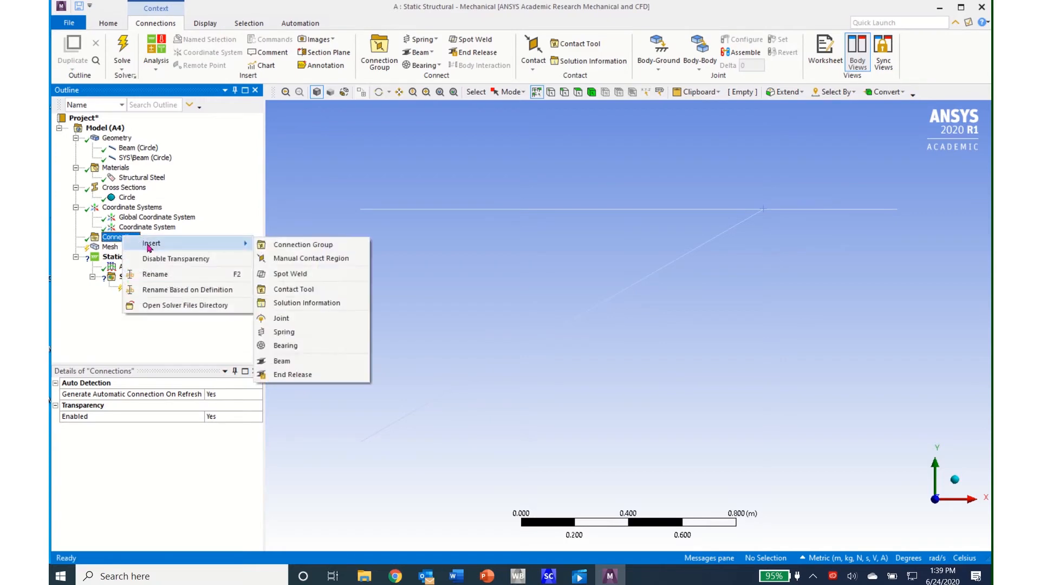
click(281, 319)
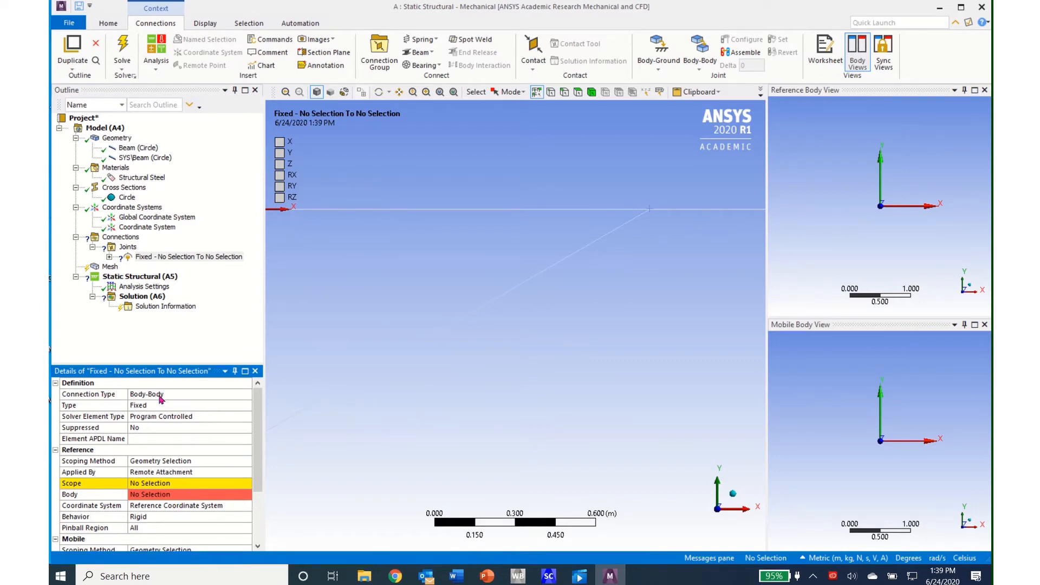
- Keep the joint's connection type as Body-Body and set its type to General
click(250, 397)
click(249, 397)
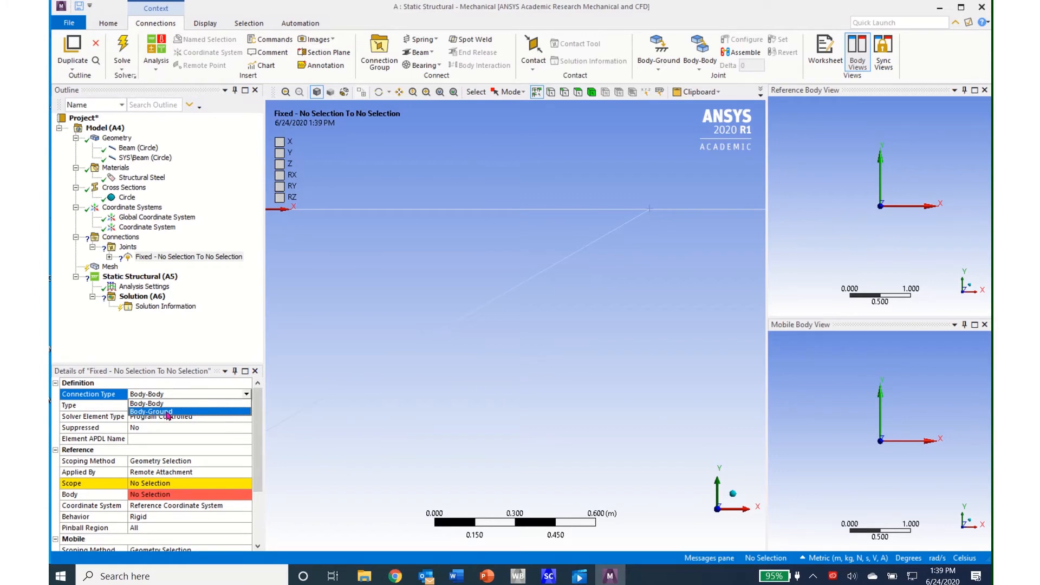
click(213, 394)
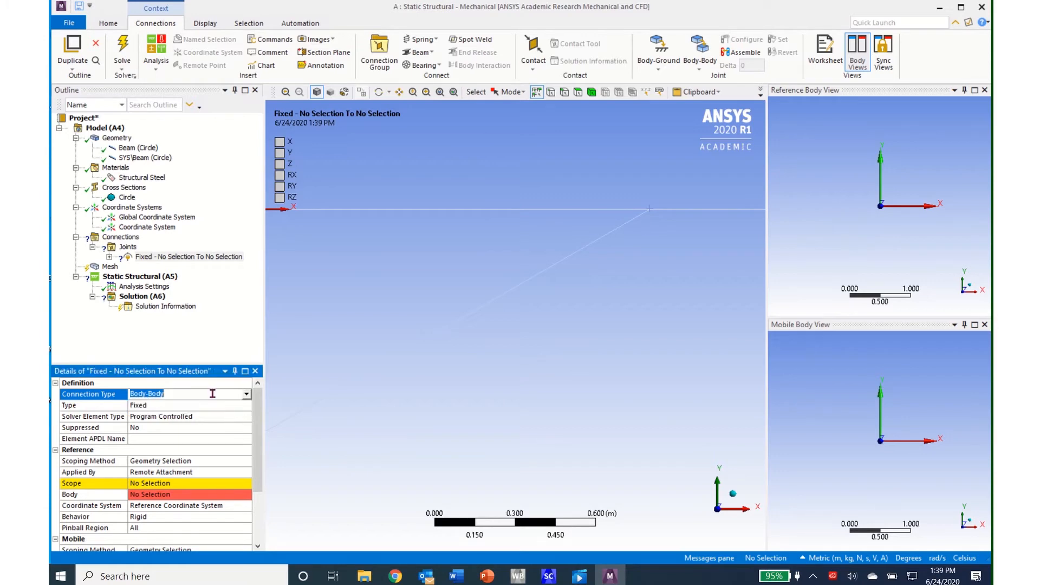
click(248, 407)
click(247, 406)
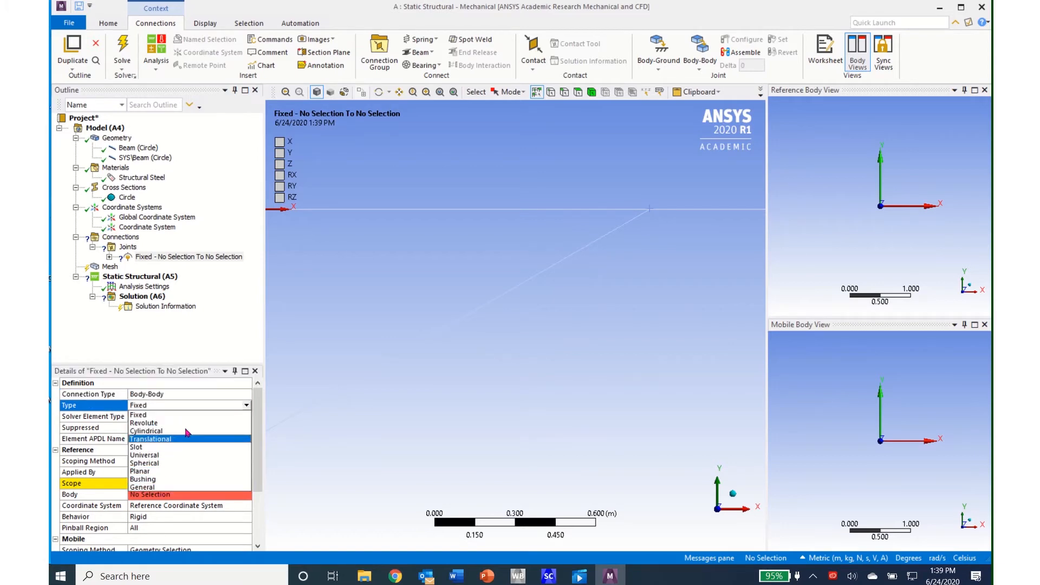
click(151, 488)
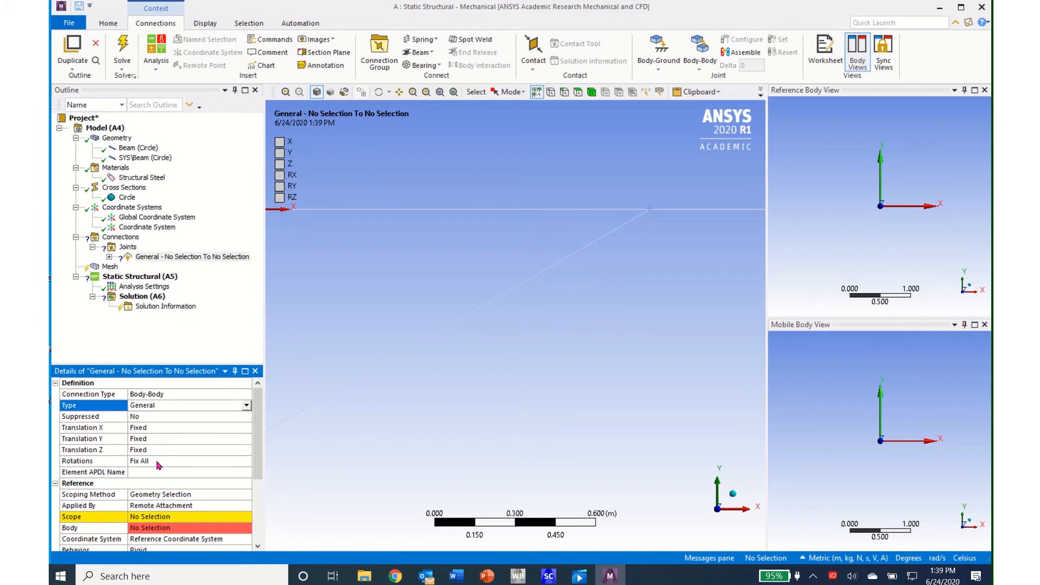
- Set the general joint's rotations to Free Z
click(248, 463)
click(247, 461)
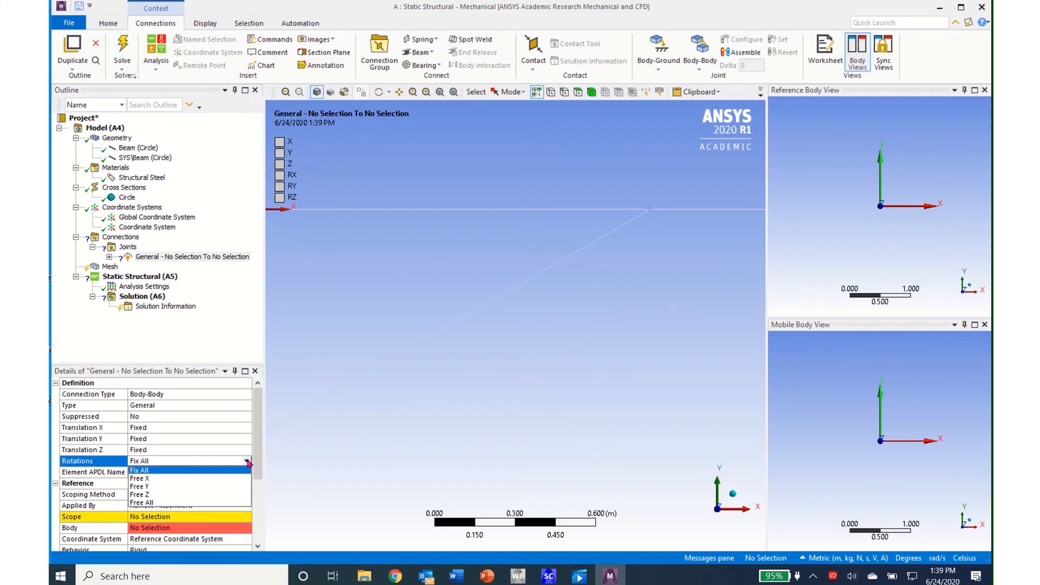
click(189, 494)
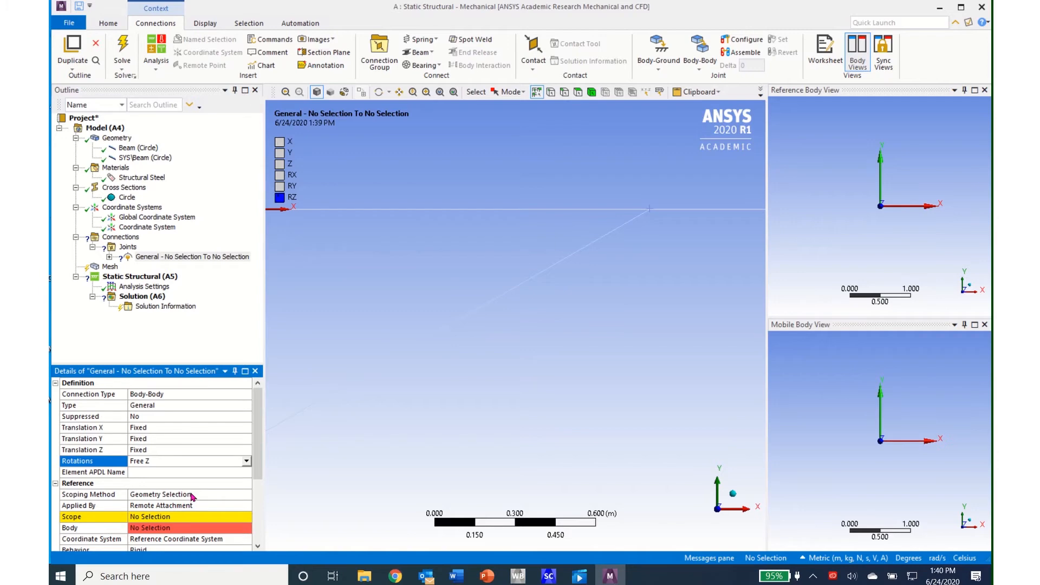
- Scope the joint's reference side to the horizontal beam's vertex where the diagonal beam meets it
drag(258, 430, 255, 476)
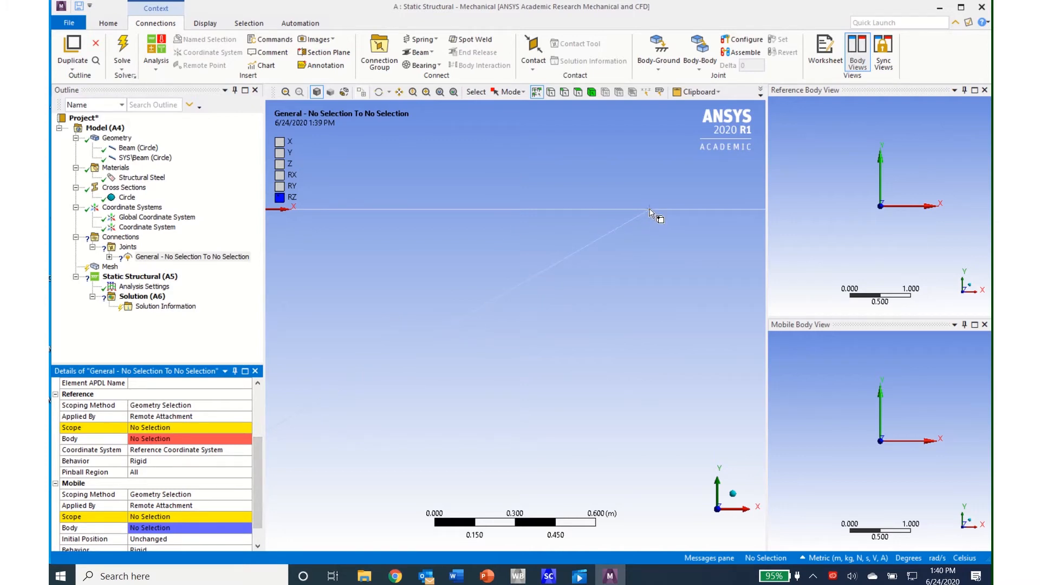
click(550, 92)
click(651, 210)
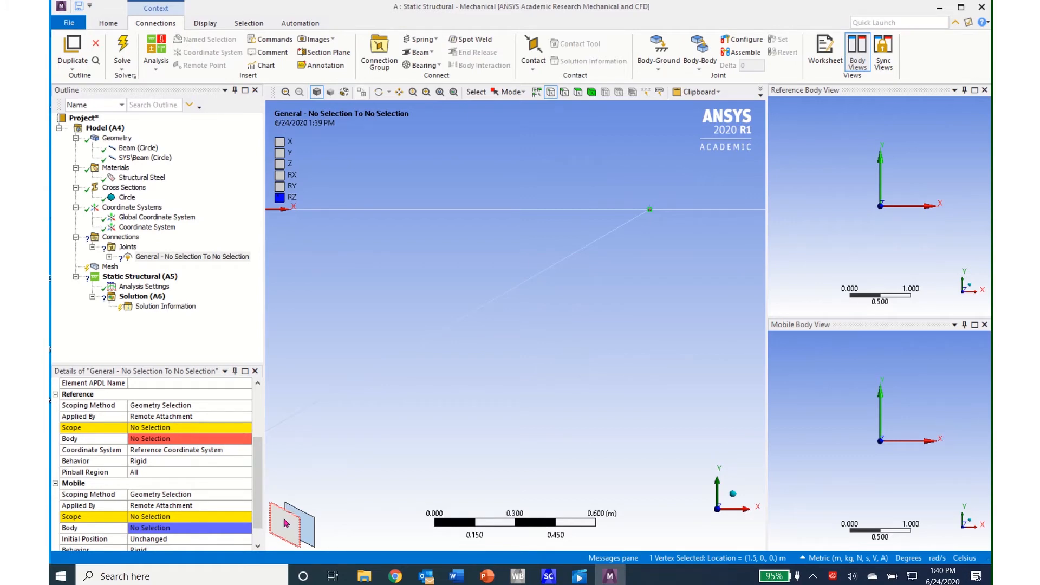
click(157, 429)
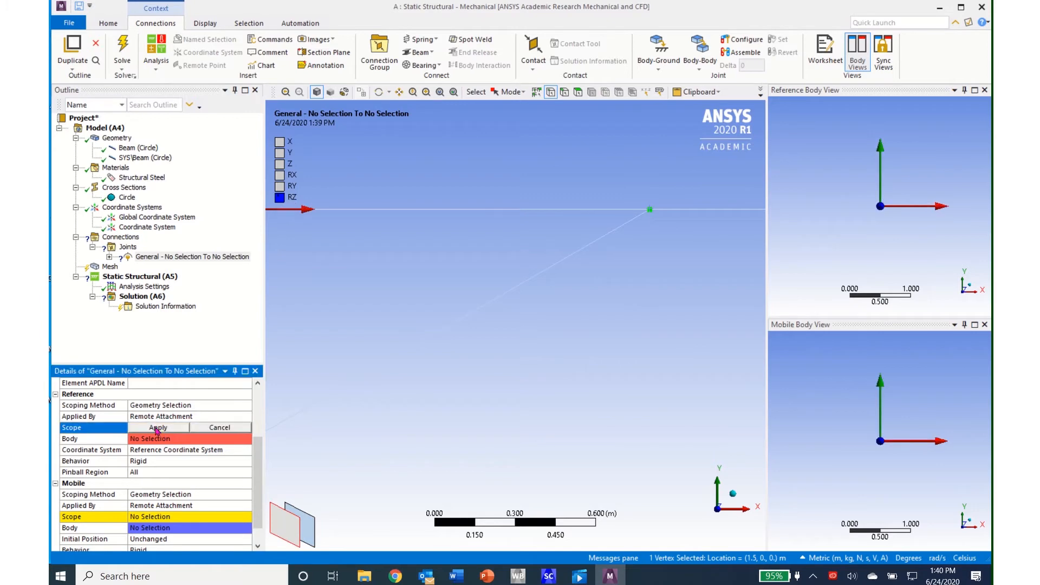
click(157, 429)
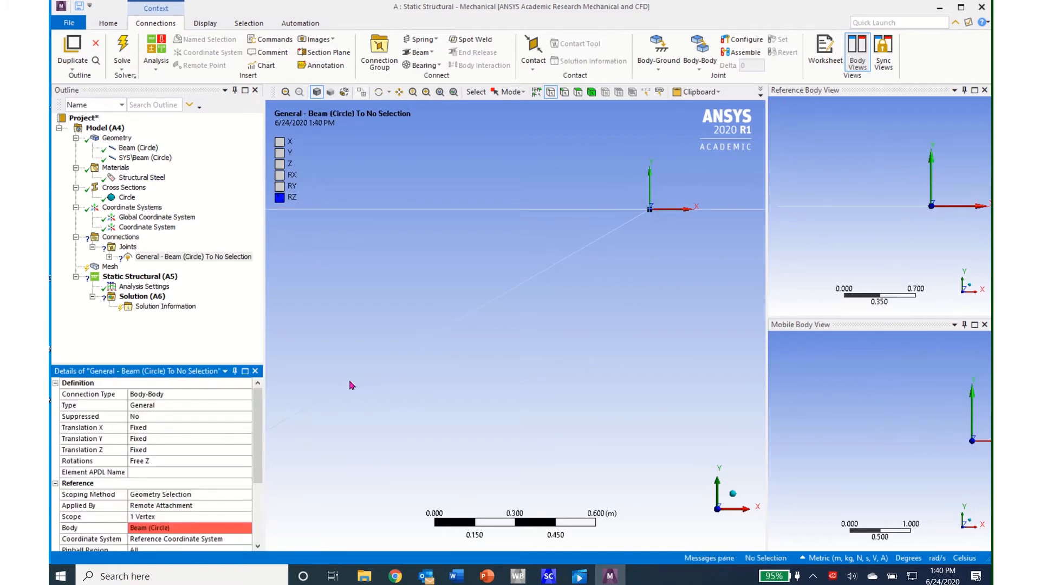
- Scope the joint's mobile side to the diagonal beam's coincident vertex at the same connection point
click(650, 209)
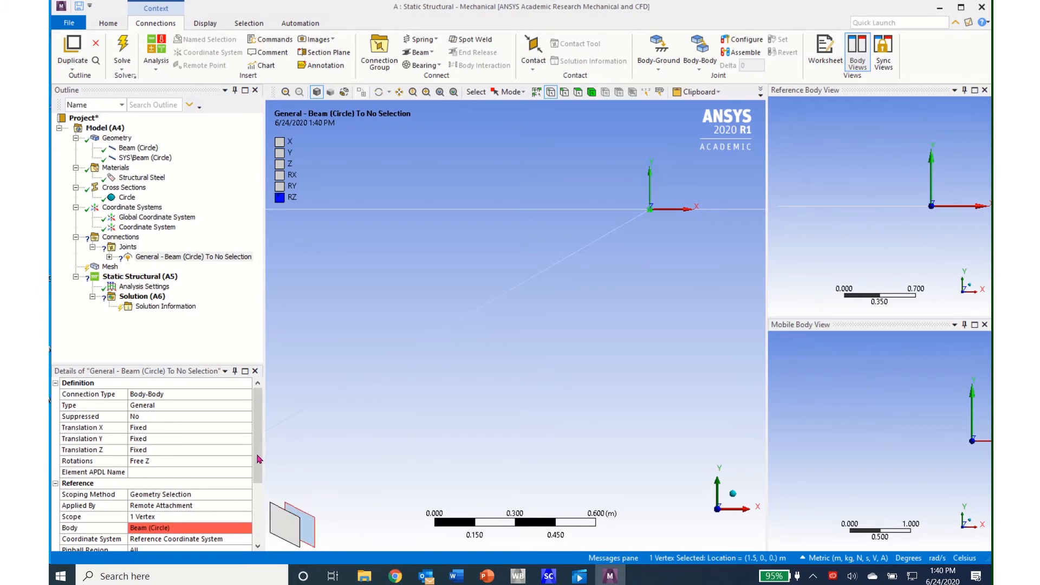
drag(258, 459, 254, 519)
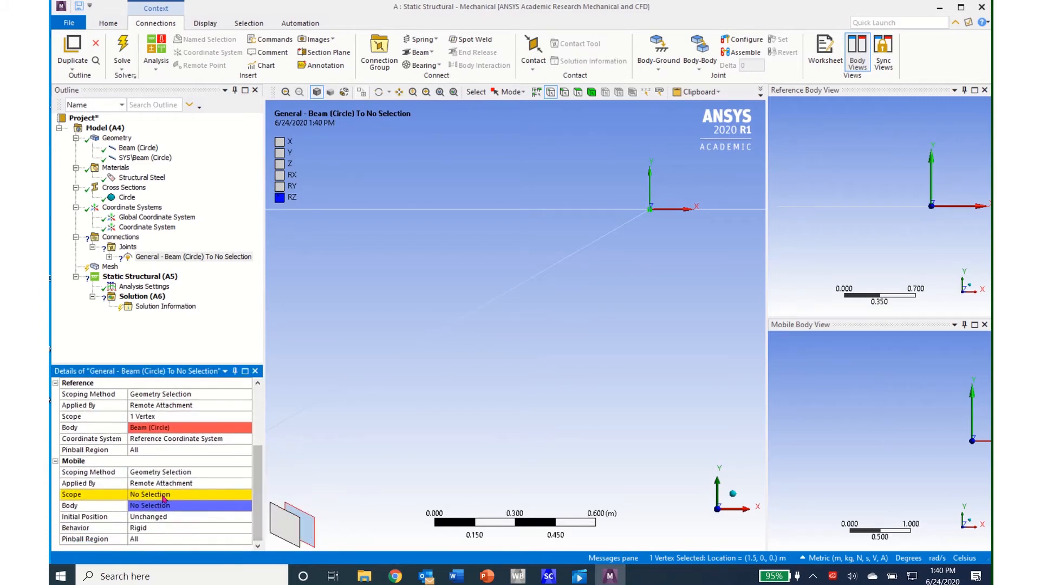
click(152, 496)
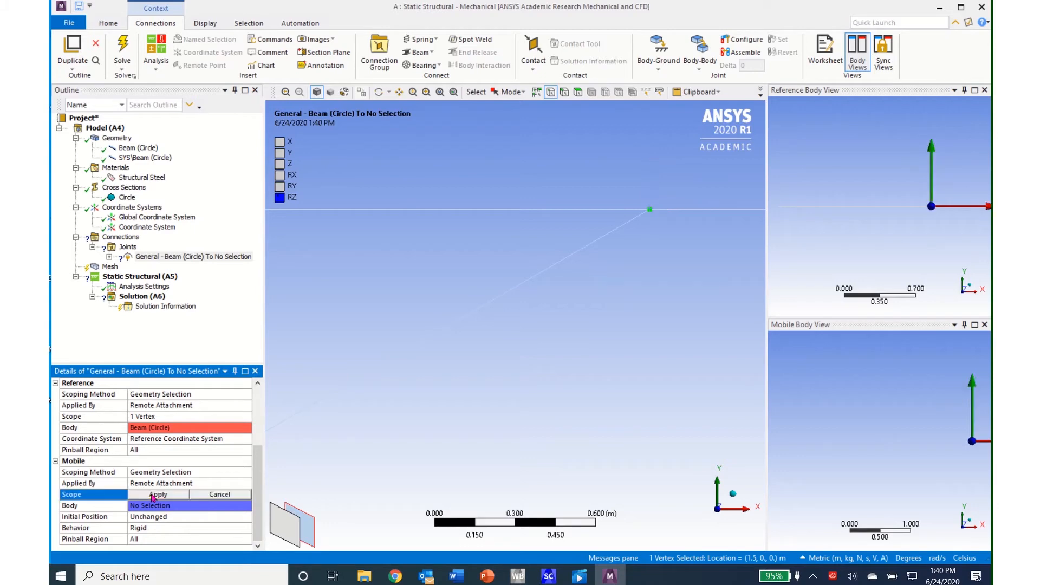
click(157, 495)
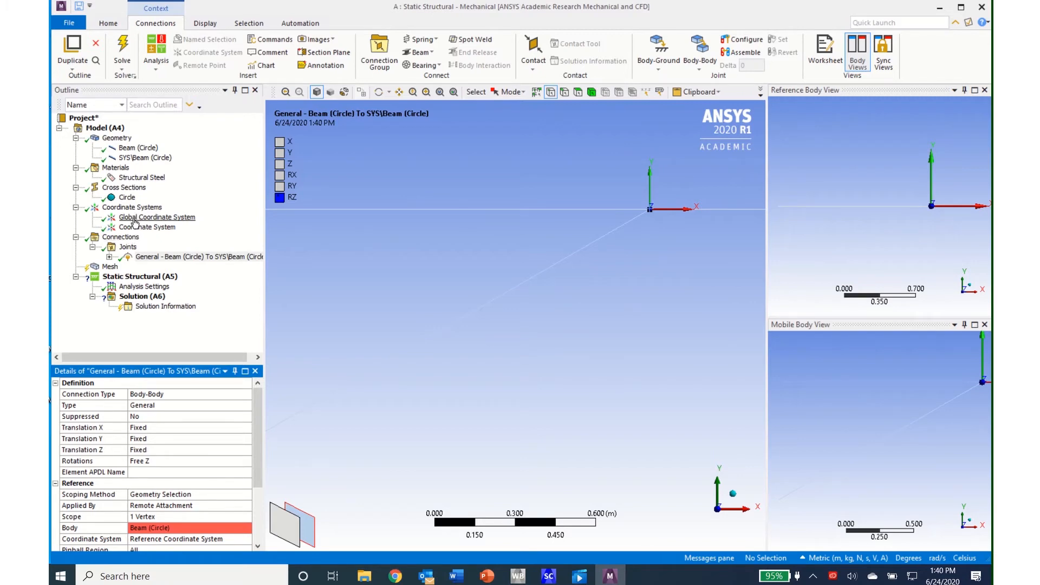
- Insert a Displacement support in Static Structural on the far-end vertices of the horizontal and diagonal beams, opposite their shared joint
click(121, 278)
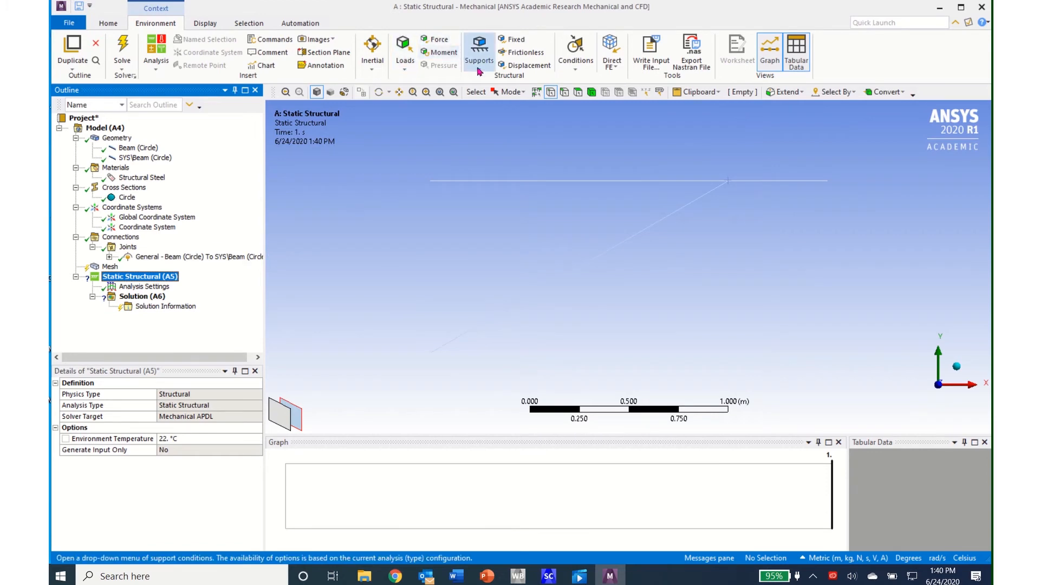
click(528, 65)
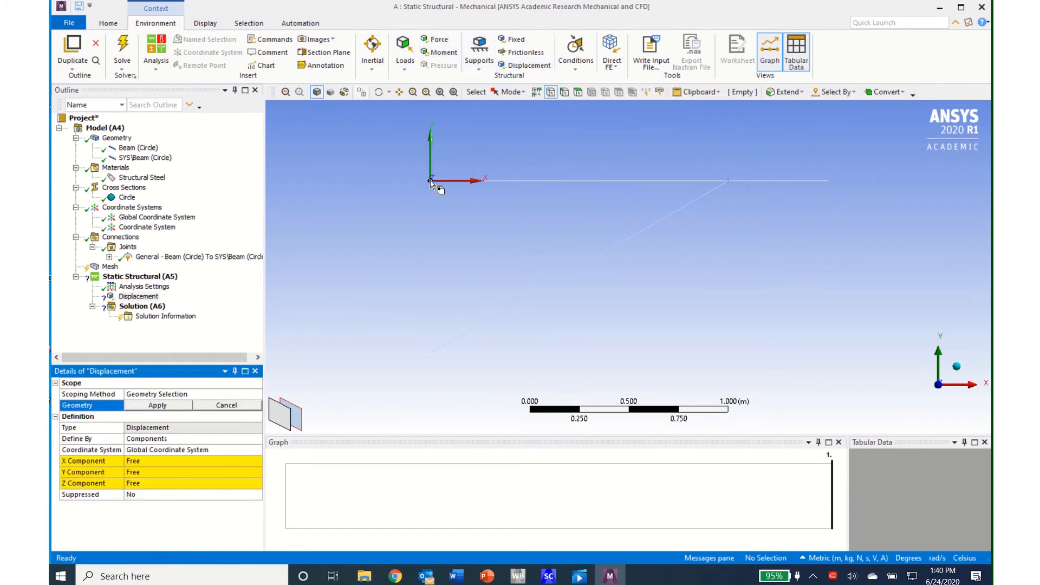
click(431, 181)
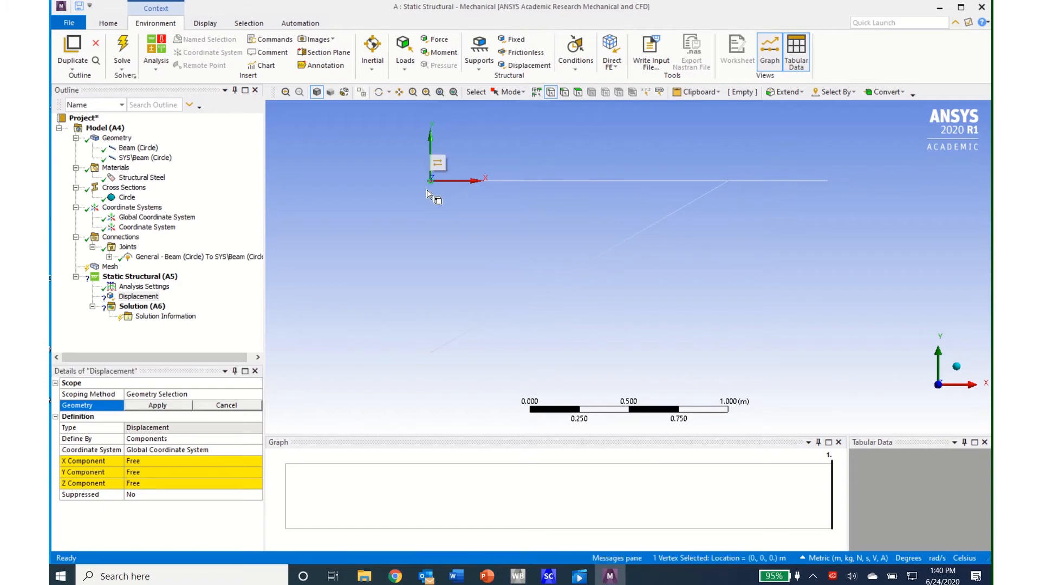
ctrl+click(431, 353)
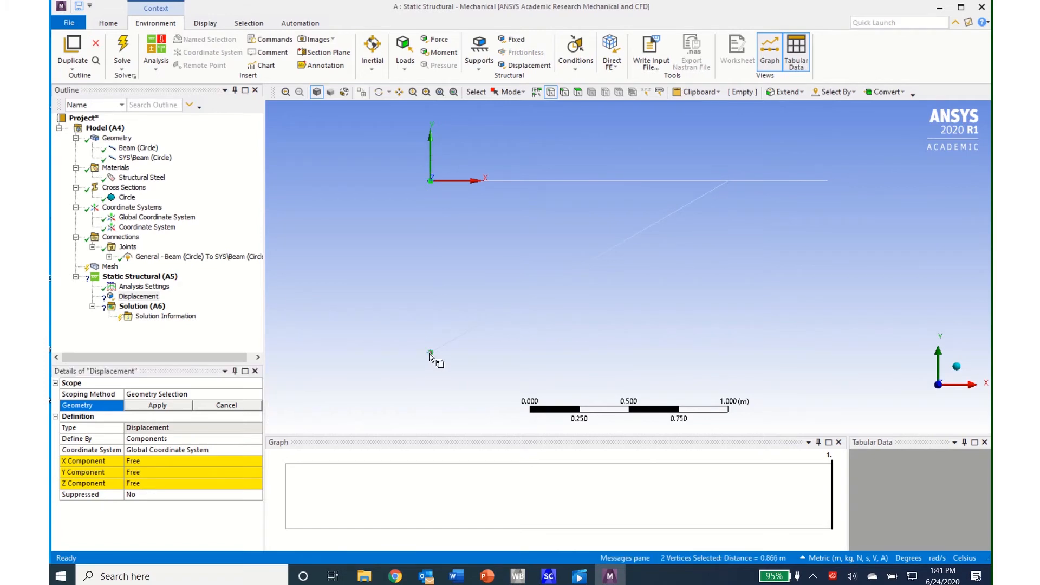
click(146, 408)
- Set the displacement's X, Y and Z components to 0 m
click(135, 462)
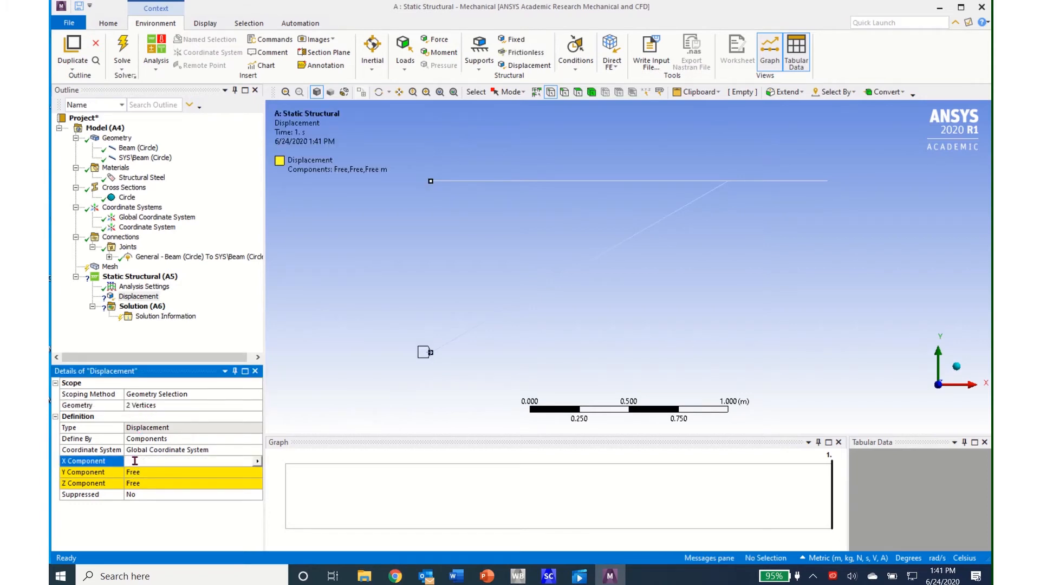
text(0)
click(140, 475)
text(0)
click(146, 486)
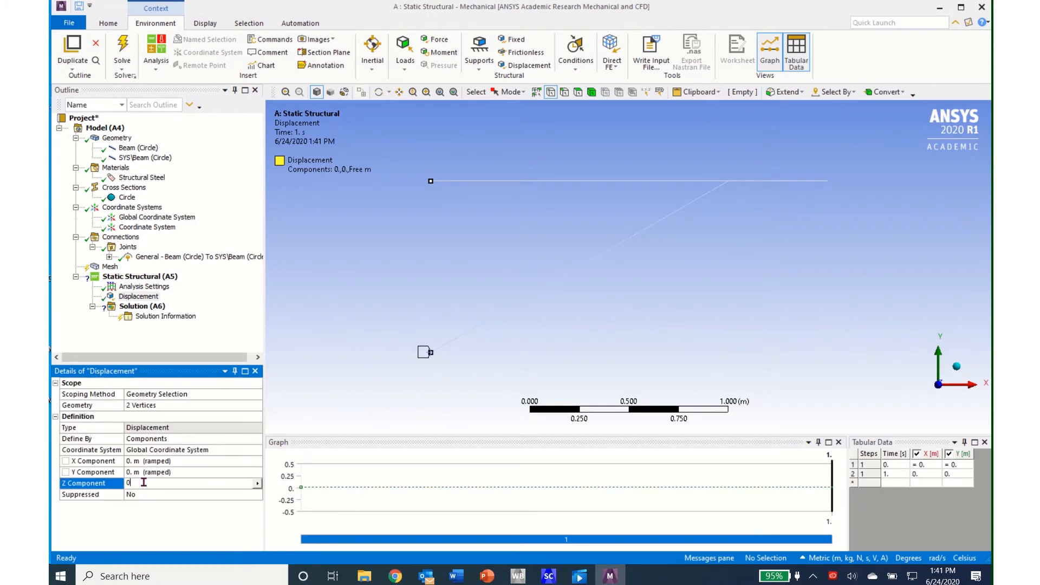
text(0)
key(Return)
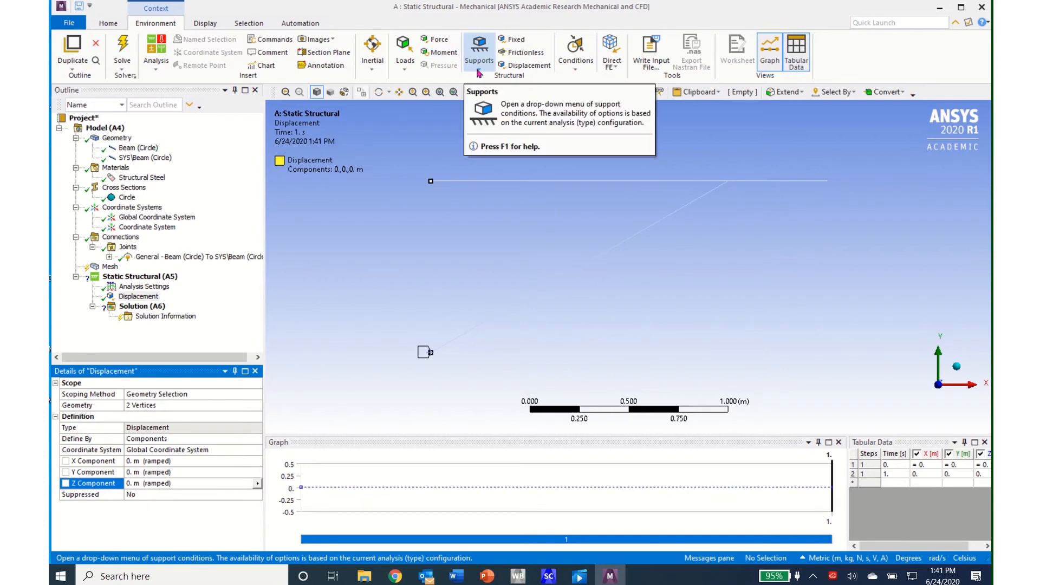
- Insert a Fixed Rotation support on the same two supported end vertices of the horizontal and diagonal beams
click(480, 71)
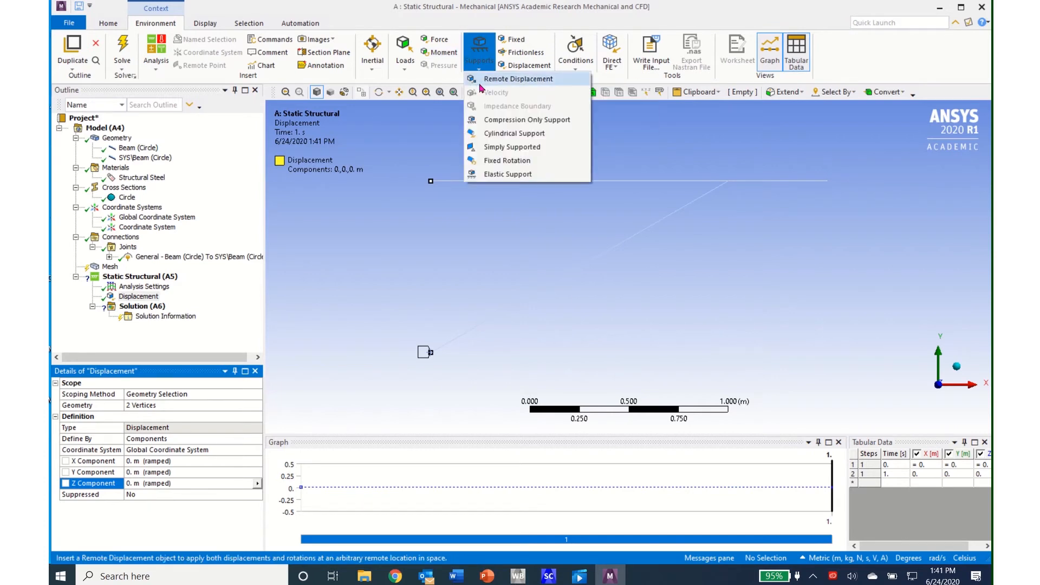
click(493, 161)
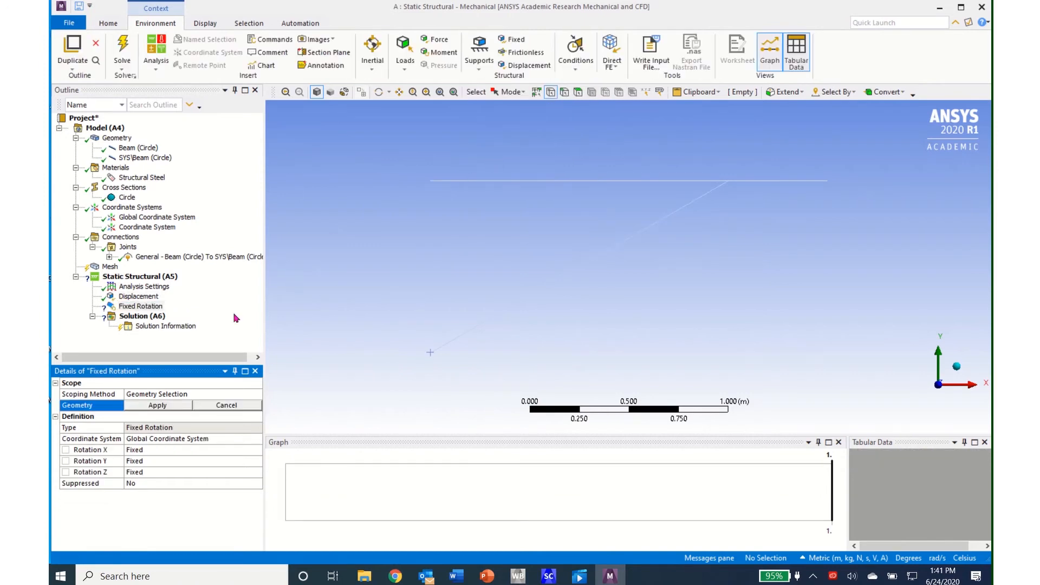
click(431, 182)
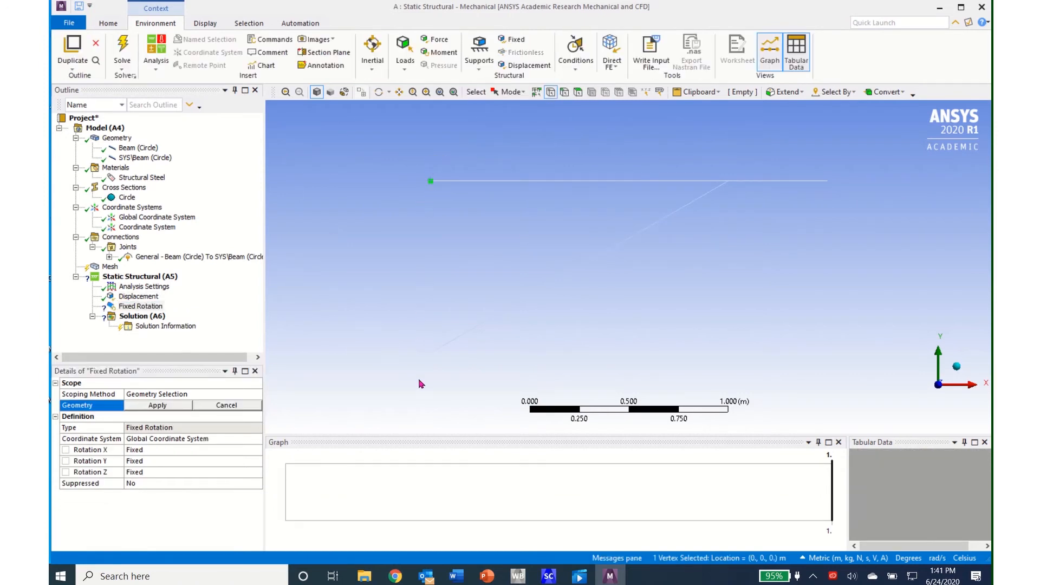
ctrl+click(430, 355)
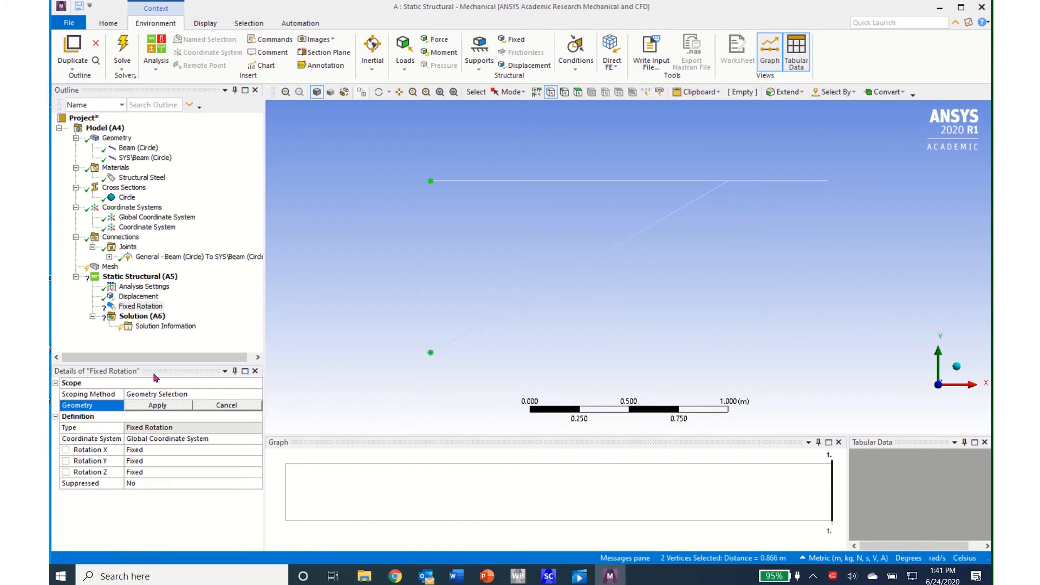
click(173, 406)
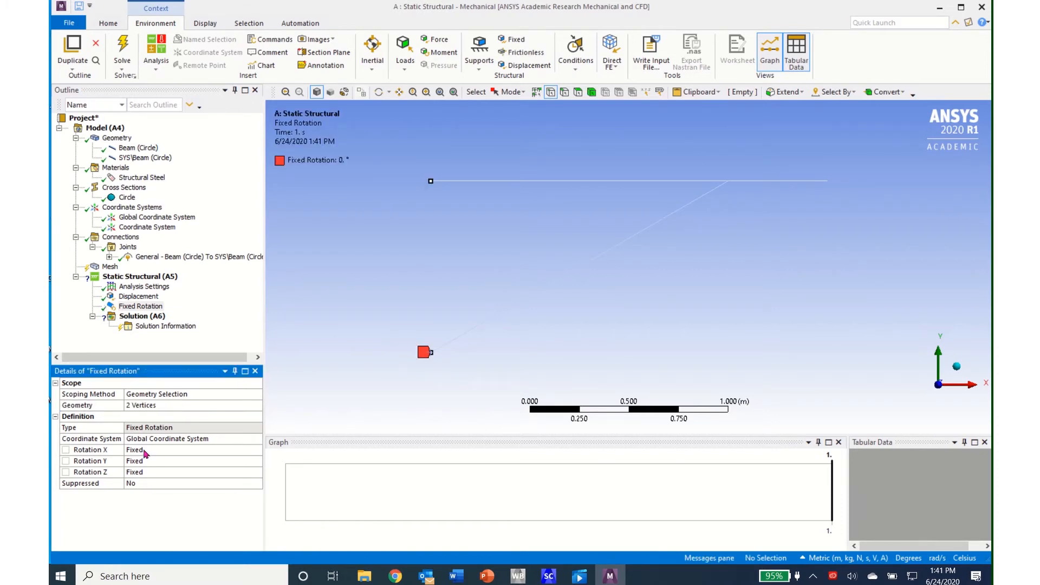
- Set Rotation Z of the fixed rotation support to Free
click(254, 477)
click(256, 472)
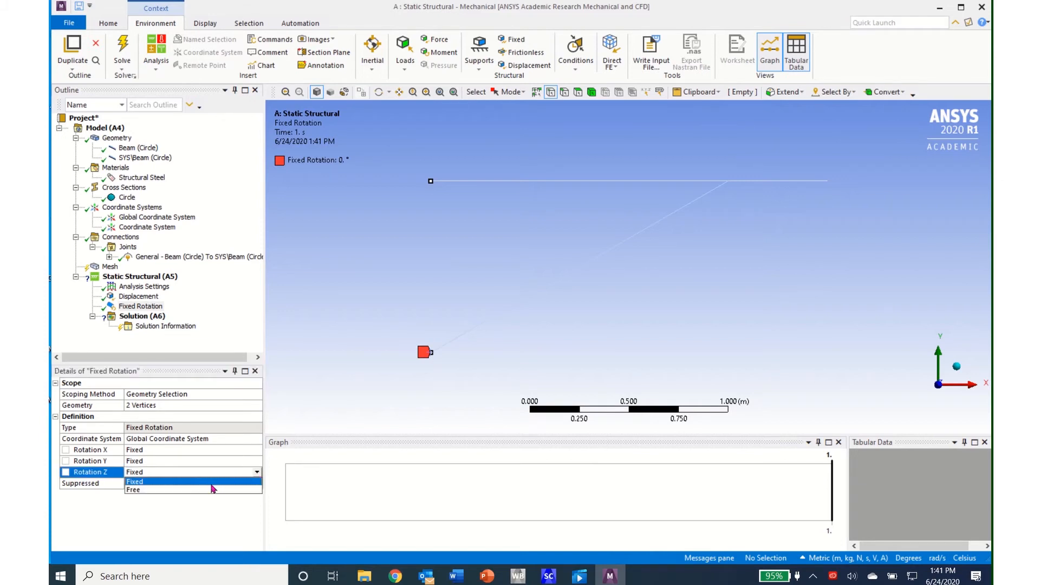
click(213, 490)
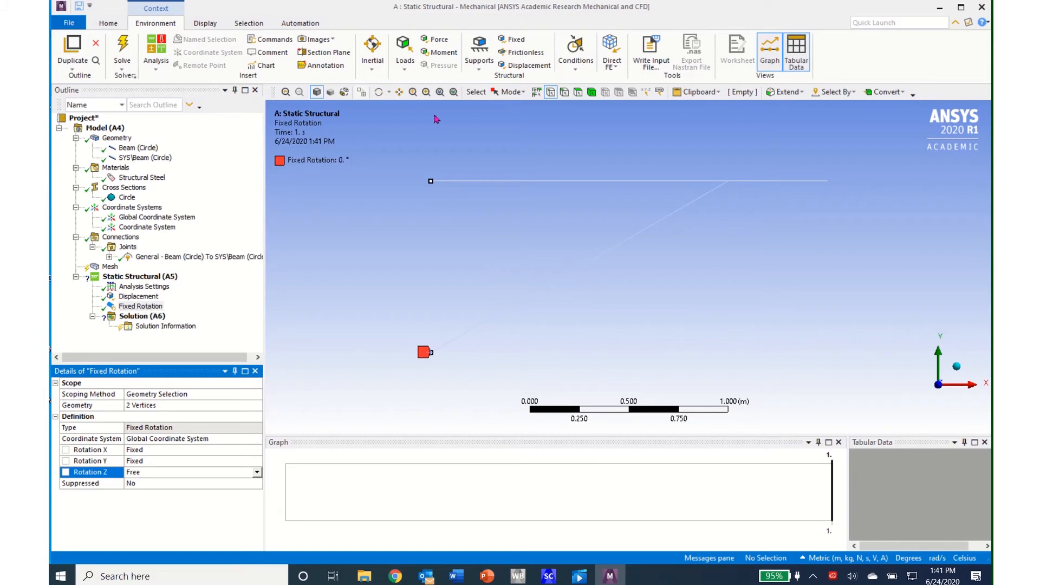
- Insert a Force load on the vertex at the free end of the horizontal beam
click(404, 68)
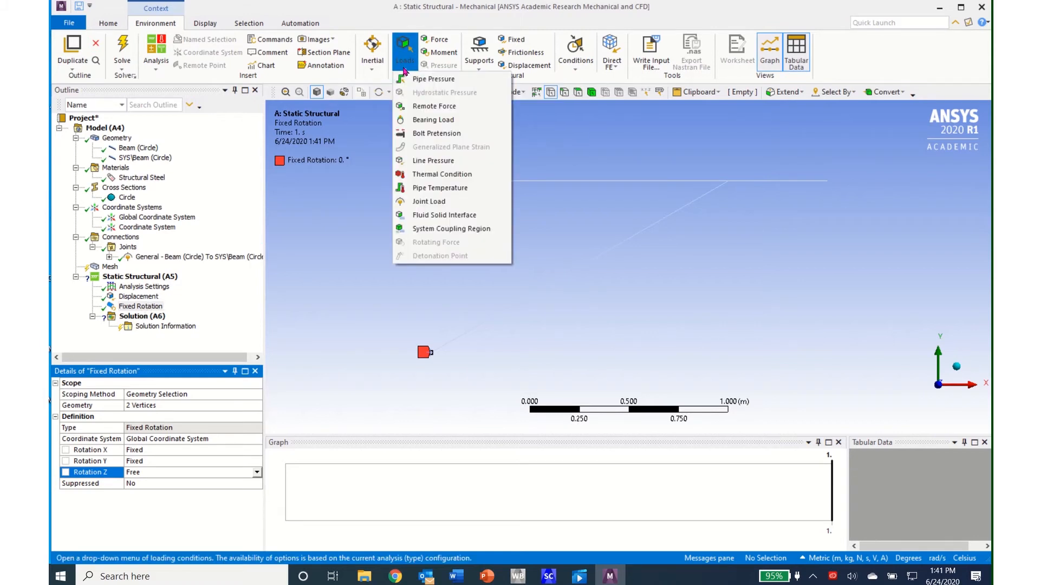
click(436, 40)
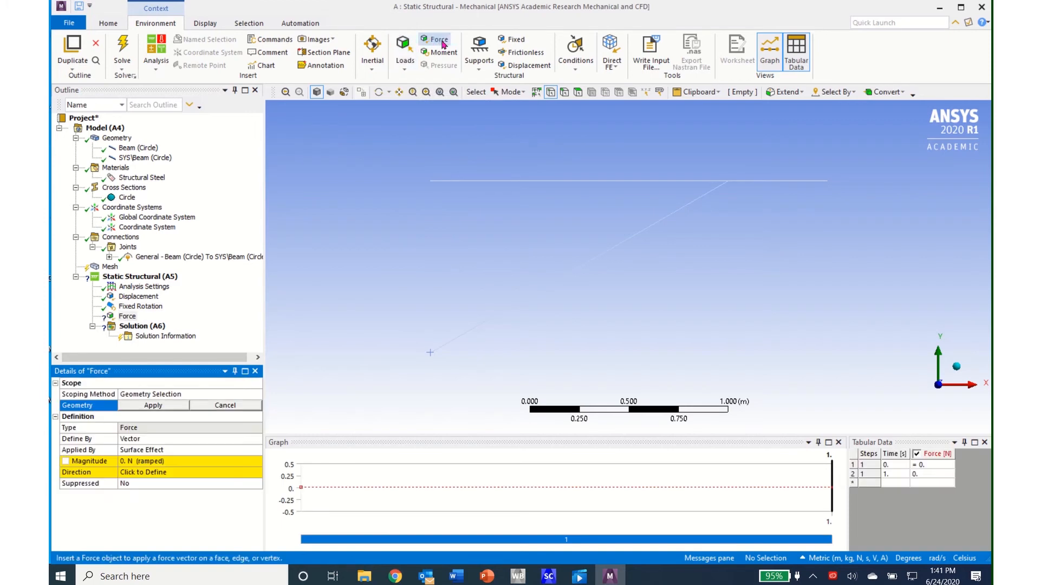
click(828, 182)
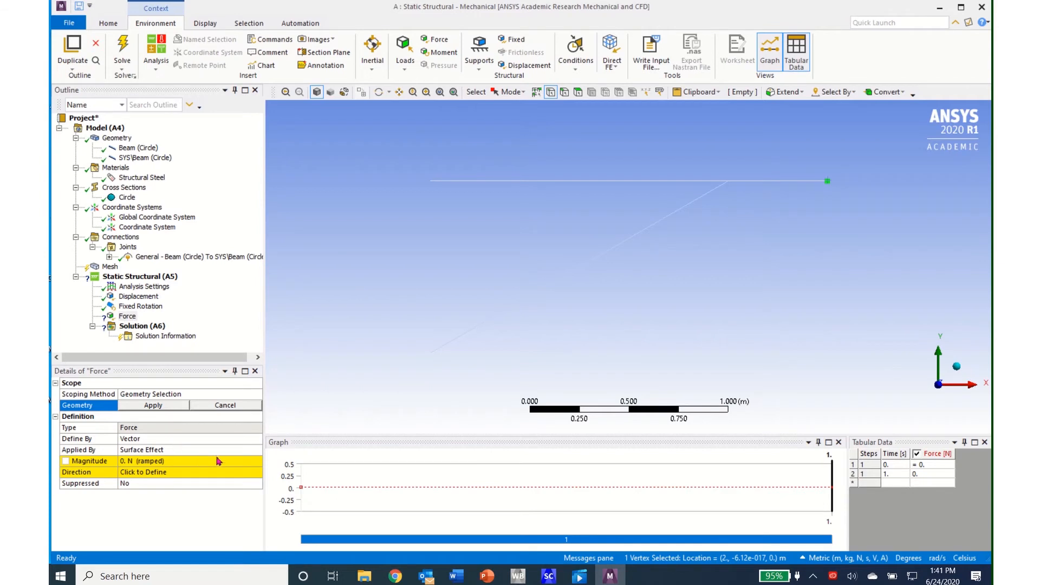
click(163, 407)
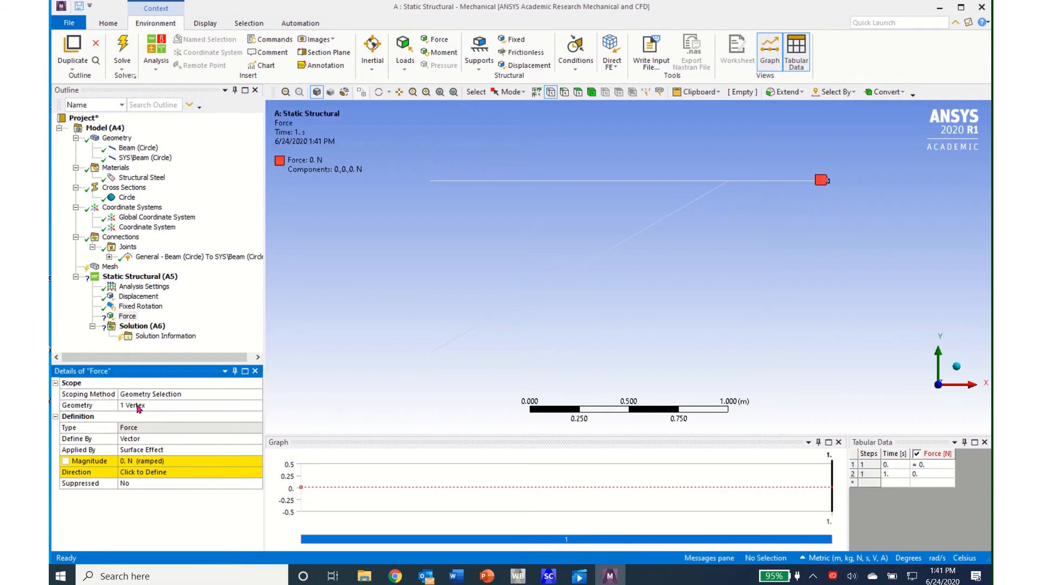
- Define the force by Components and enter a negative Y Component
click(258, 440)
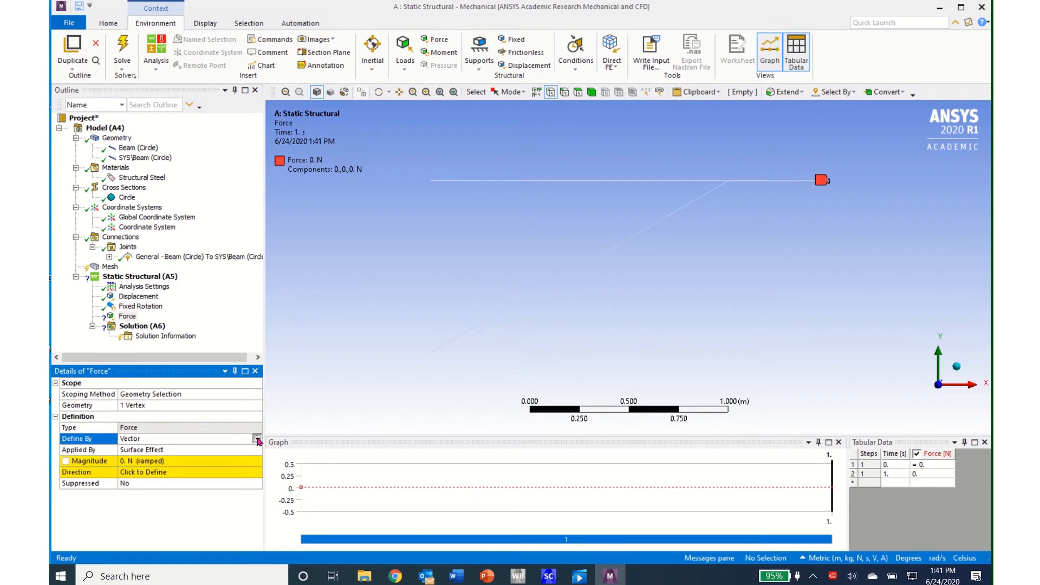
click(257, 438)
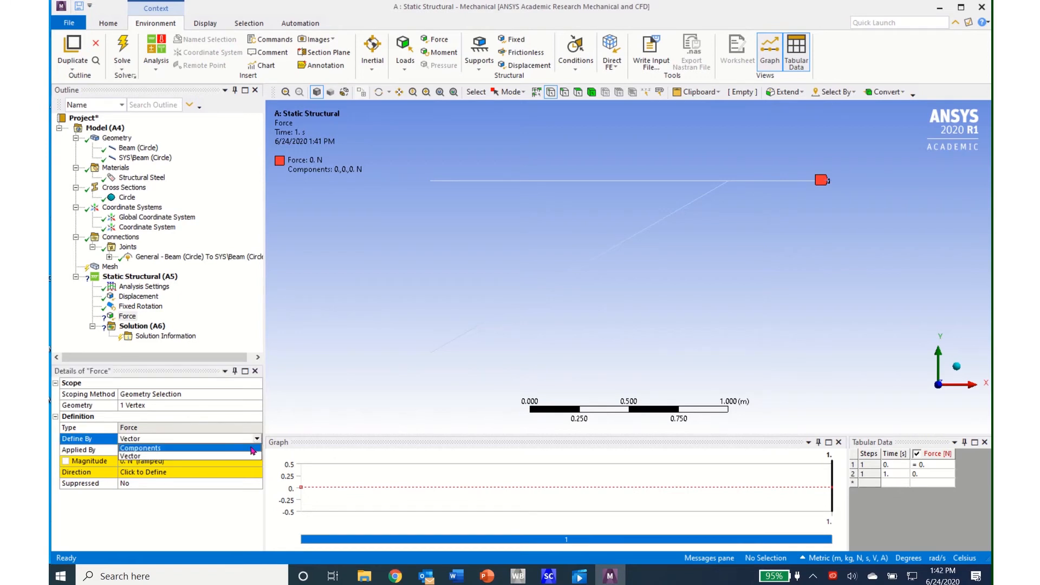
click(253, 448)
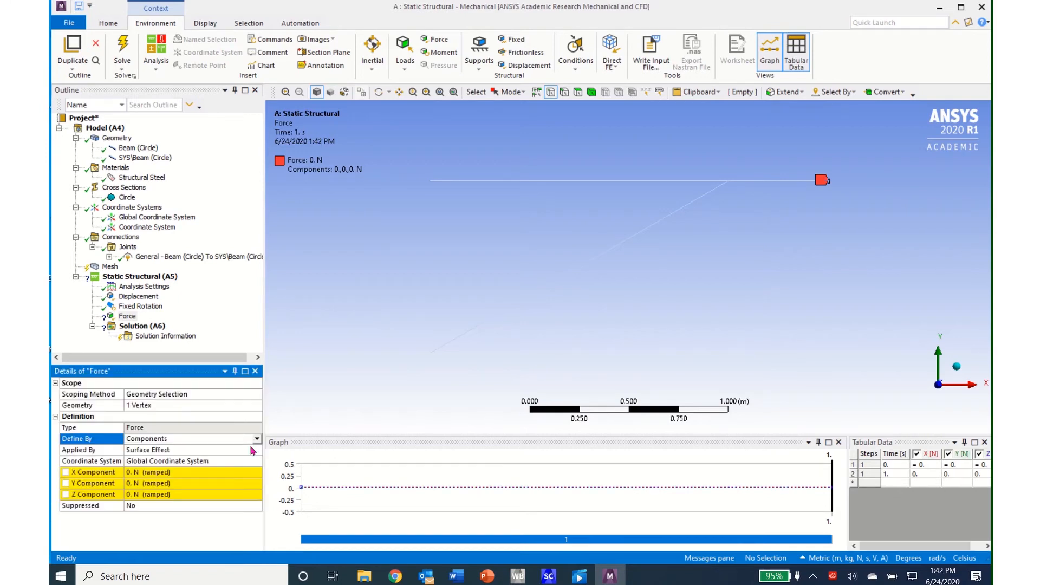
click(208, 483)
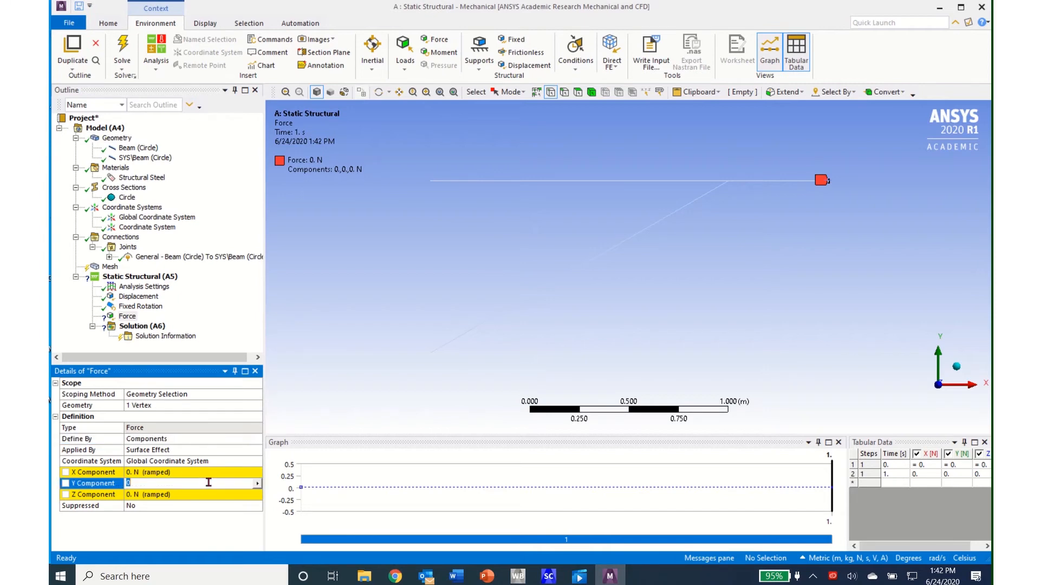
text(-2000)
- Add a Total Deformation result and a Directional Deformation result along the Y Axis to the Static Structural solution
click(130, 326)
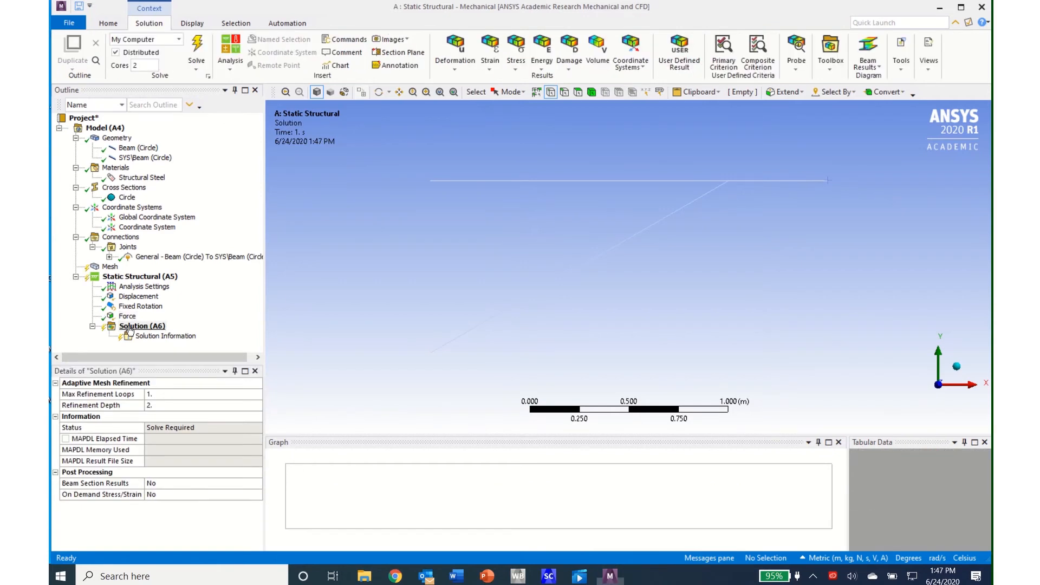
click(456, 69)
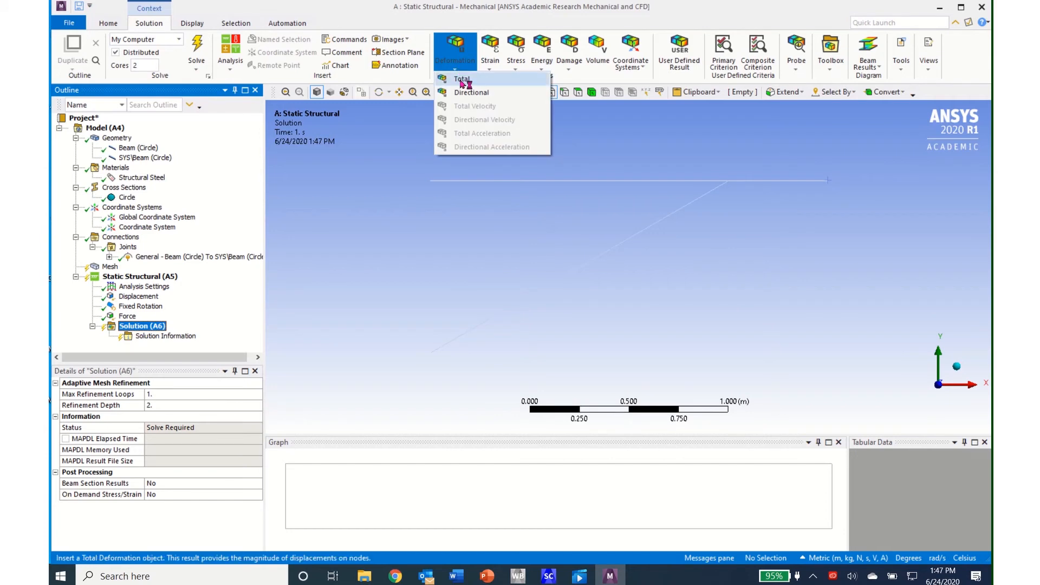
click(461, 79)
click(456, 70)
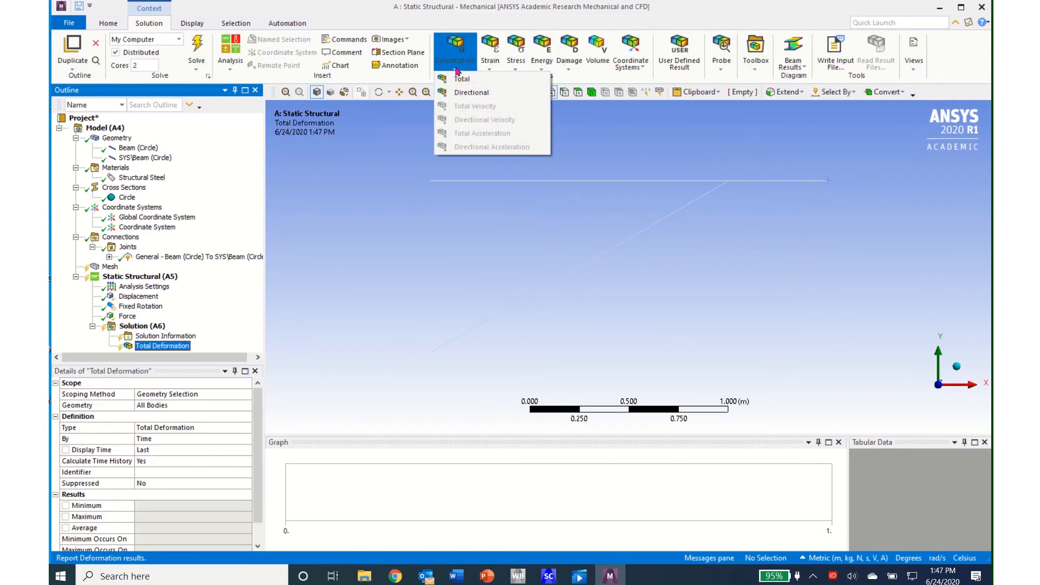
click(465, 88)
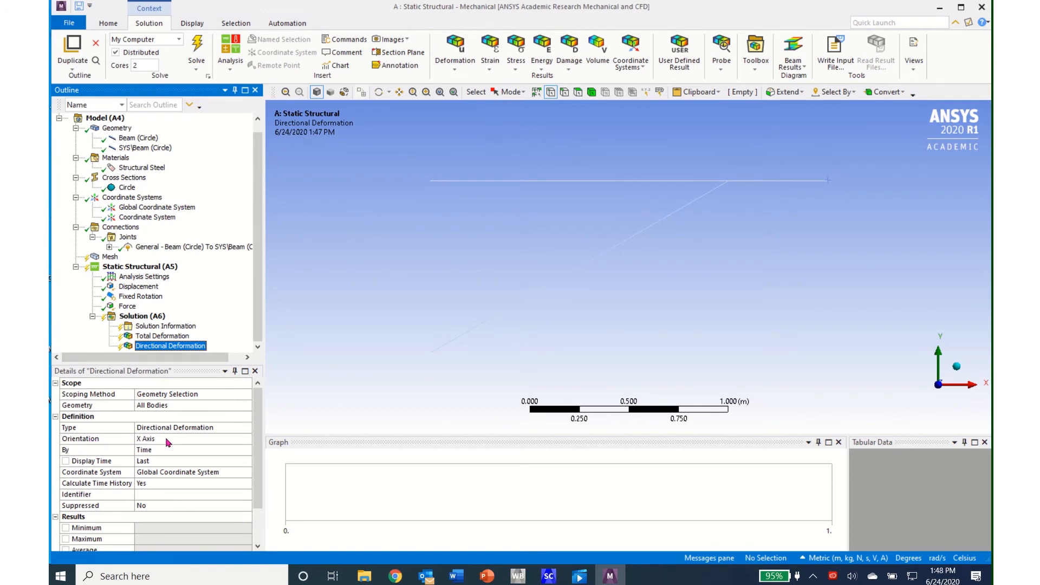
click(248, 443)
click(246, 438)
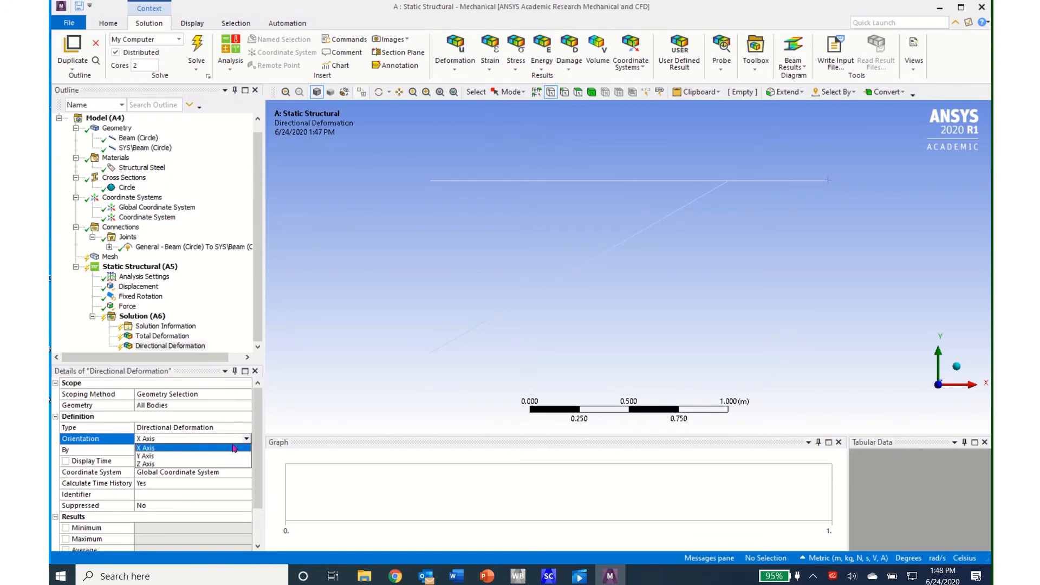
click(142, 461)
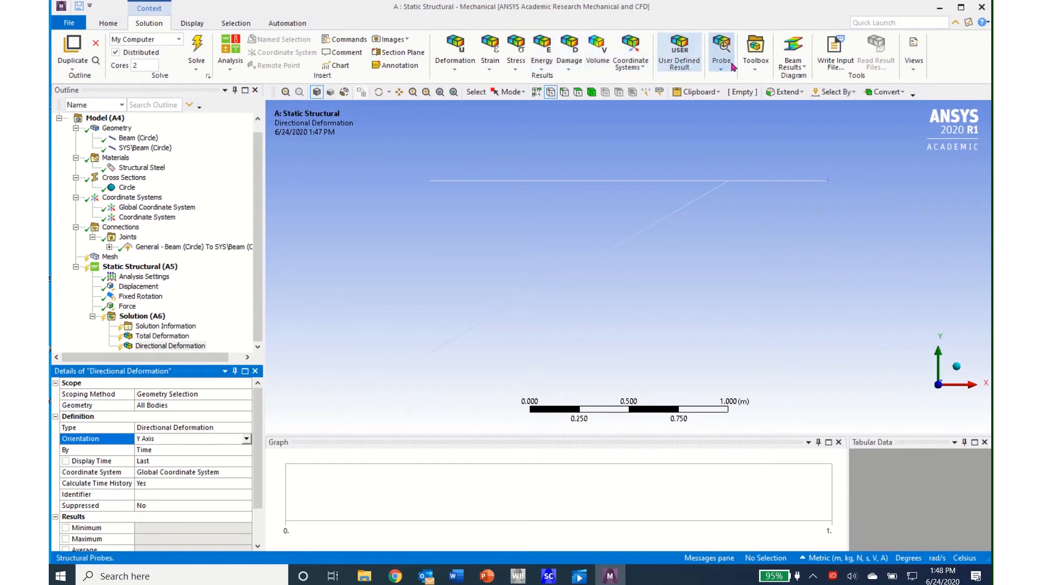
- Add a Beam Tool to the Static Structural solution and solve the analysis
click(756, 71)
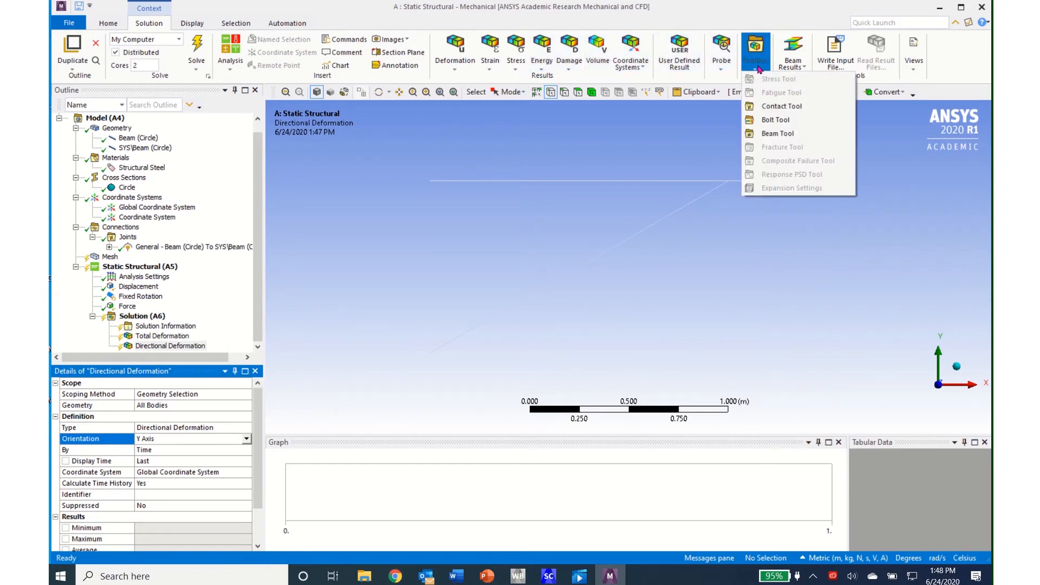
click(777, 135)
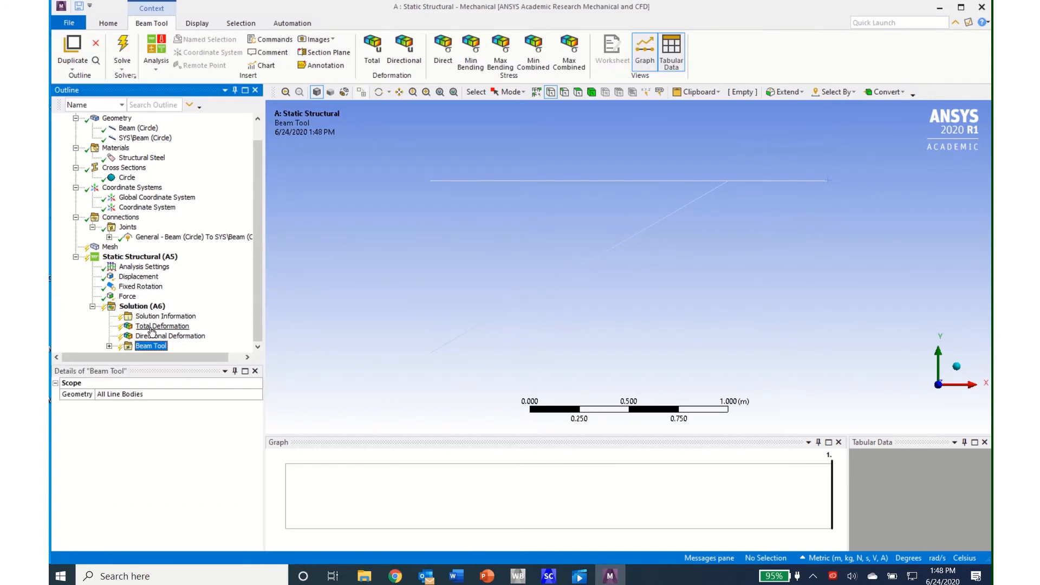
click(122, 55)
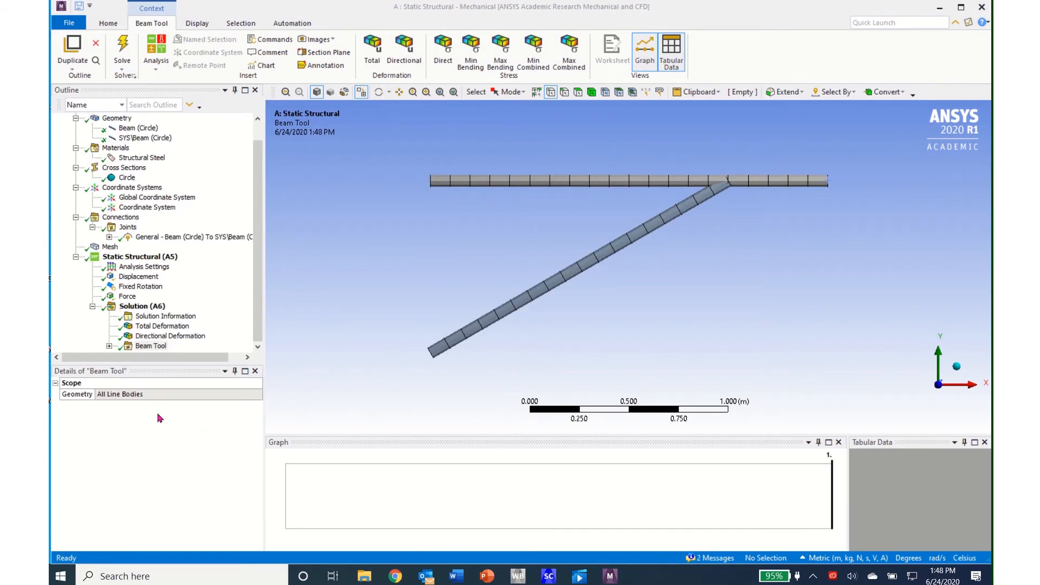
- Review the total deformation, Y-axis directional deformation, and the Beam Tool's maximum and minimum combined stress results
click(150, 328)
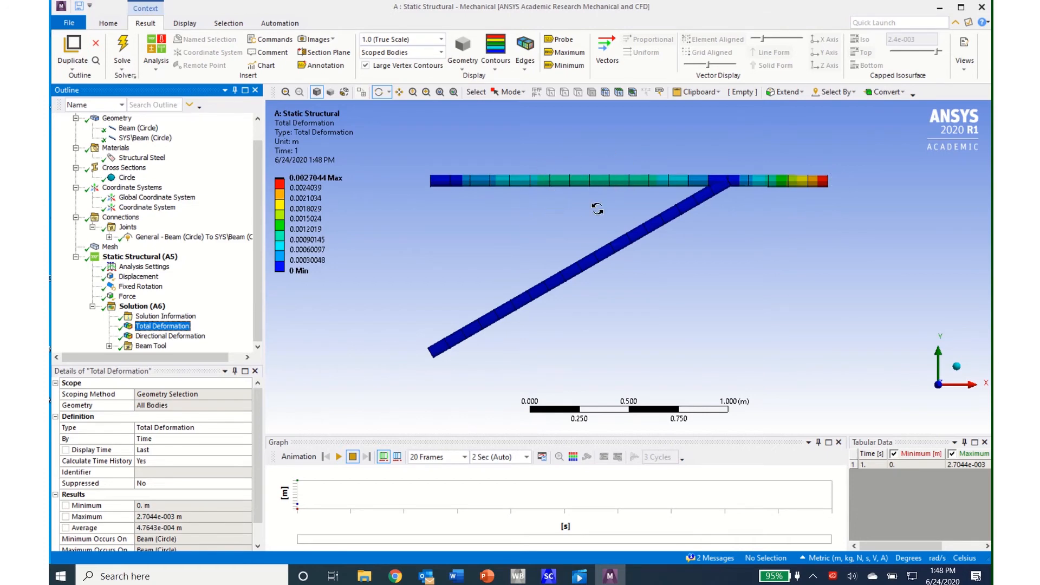
click(144, 338)
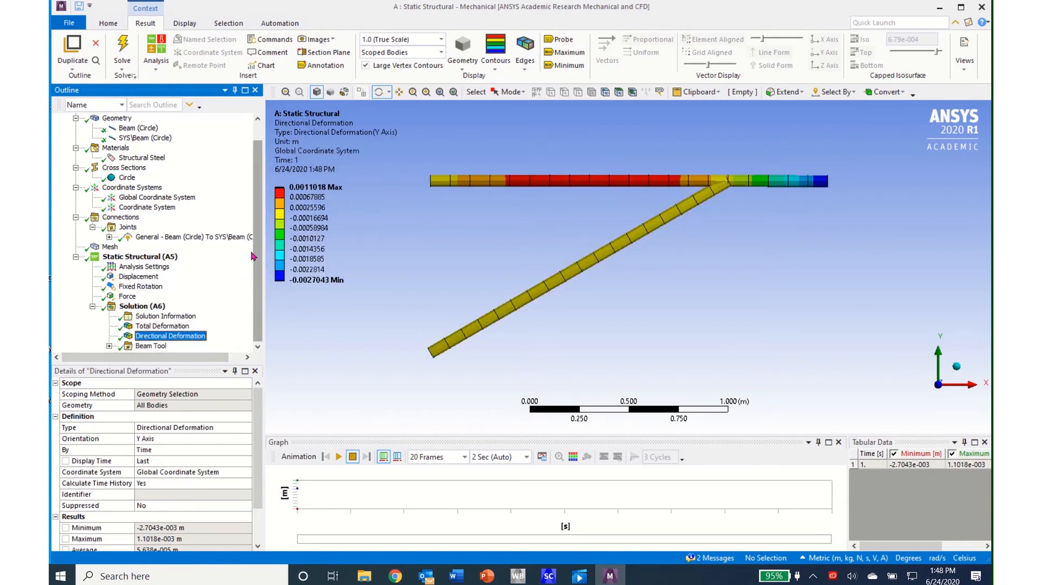
click(109, 347)
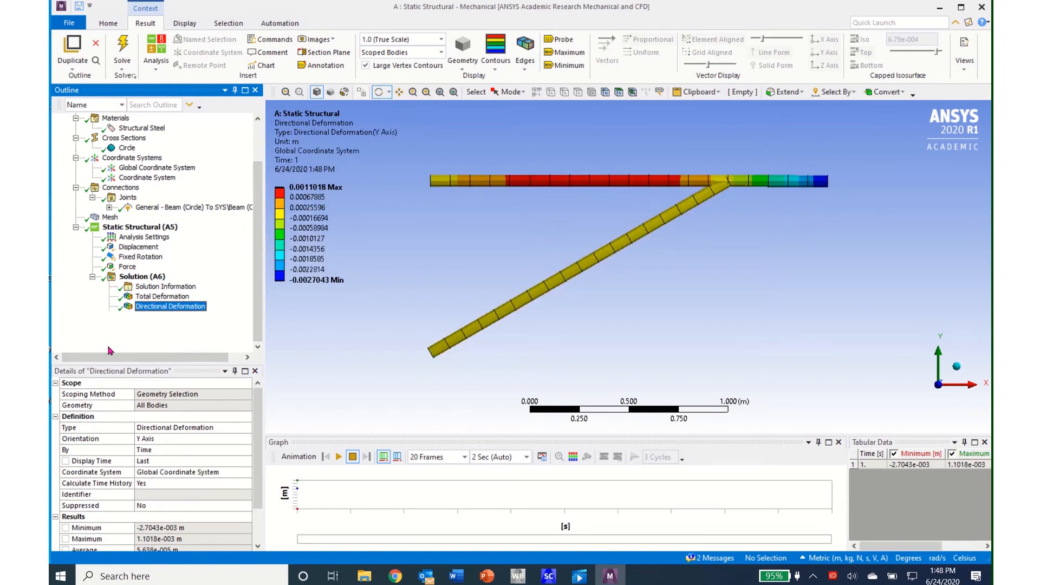
click(171, 346)
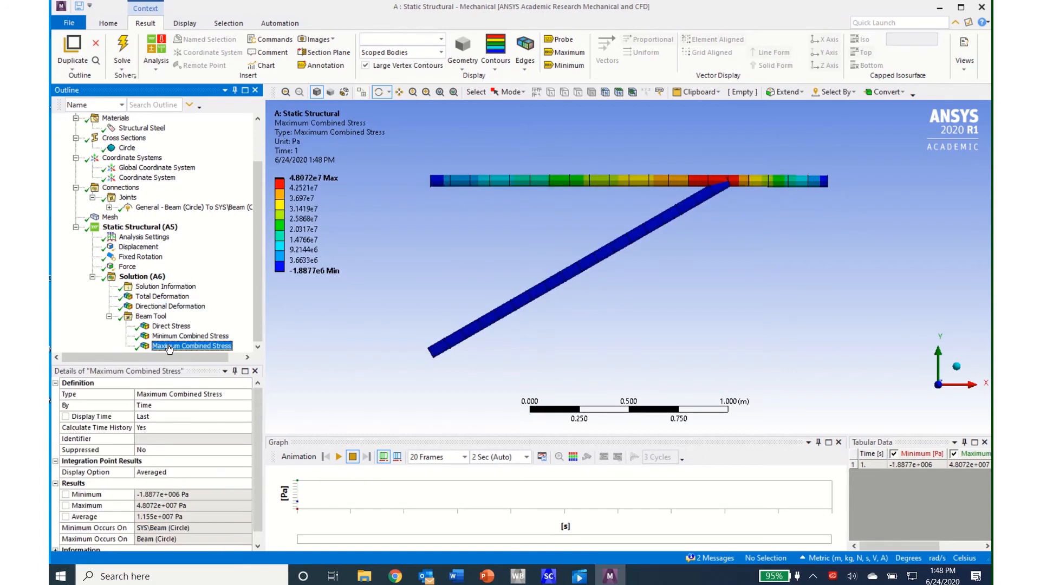
click(174, 337)
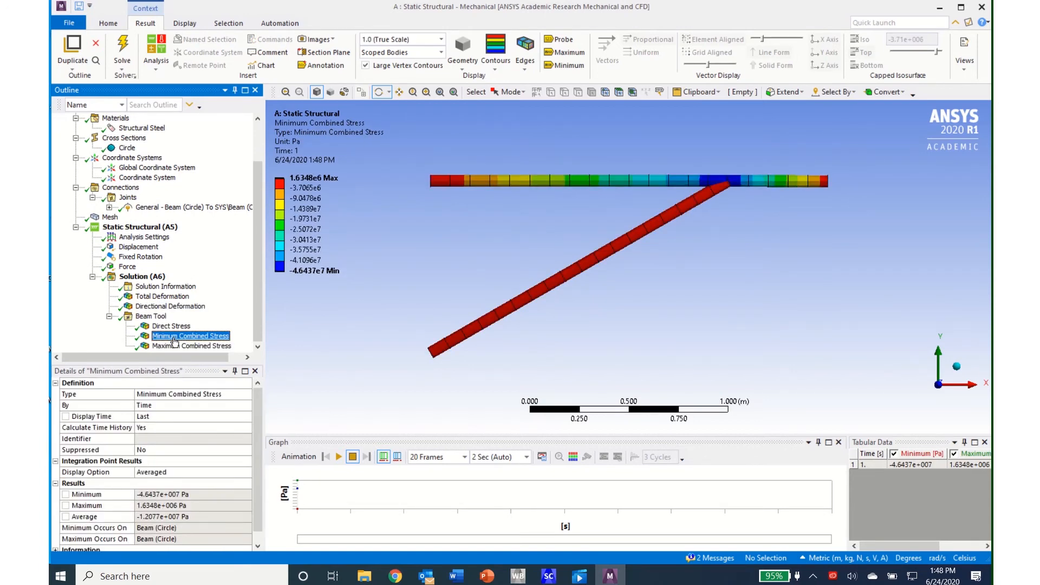
click(109, 317)
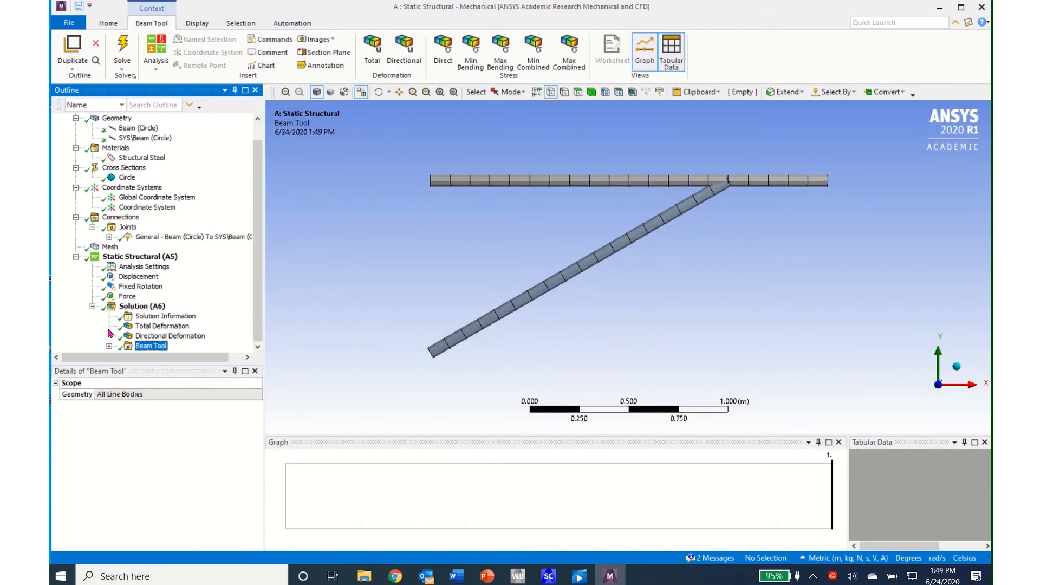
click(93, 308)
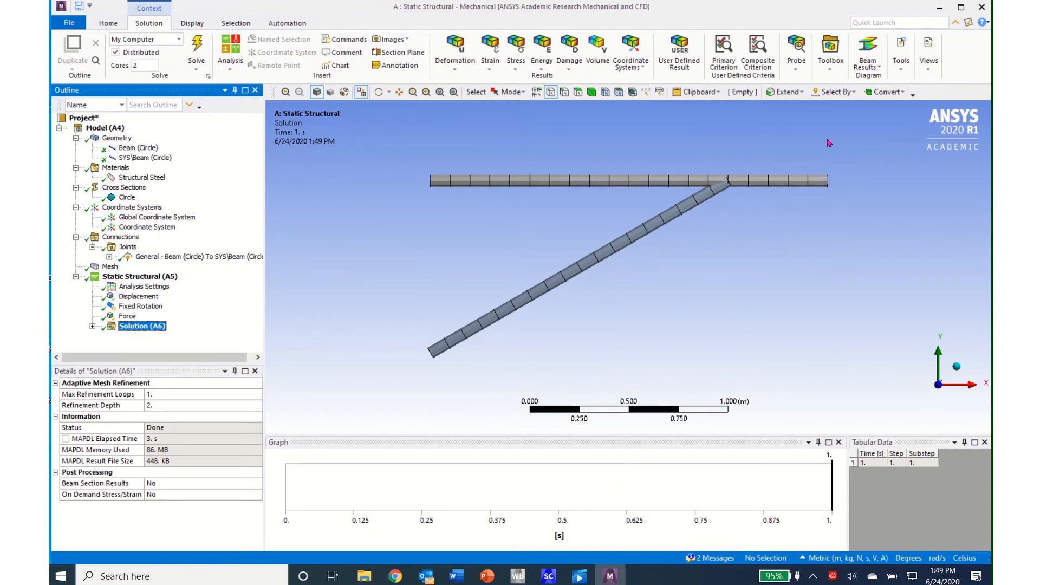
- Switch to Workbench, add an Eigenvalue Buckling system sharing the Static Structural system's Model, and reopen that model in Mechanical
click(939, 9)
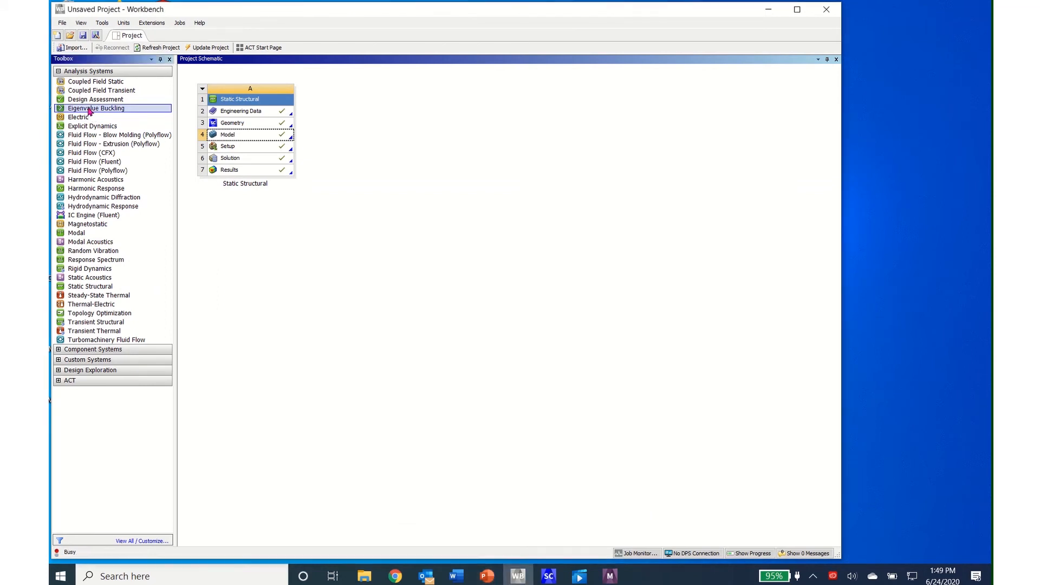
drag(89, 111, 258, 136)
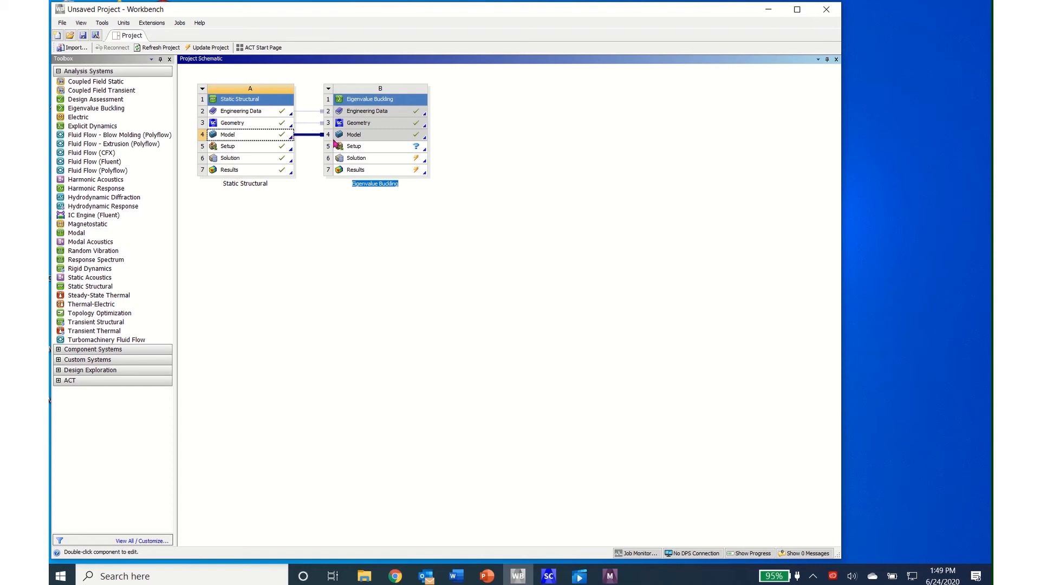
double_click(243, 137)
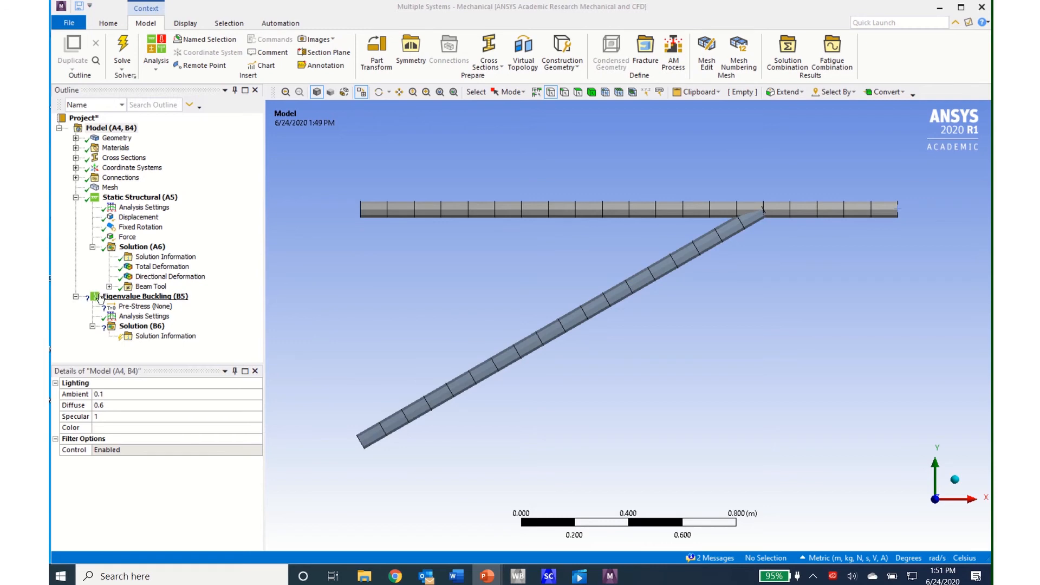
- Set the Pre-Stress Environment of the Eigenvalue Buckling analysis to Static Structural
click(138, 308)
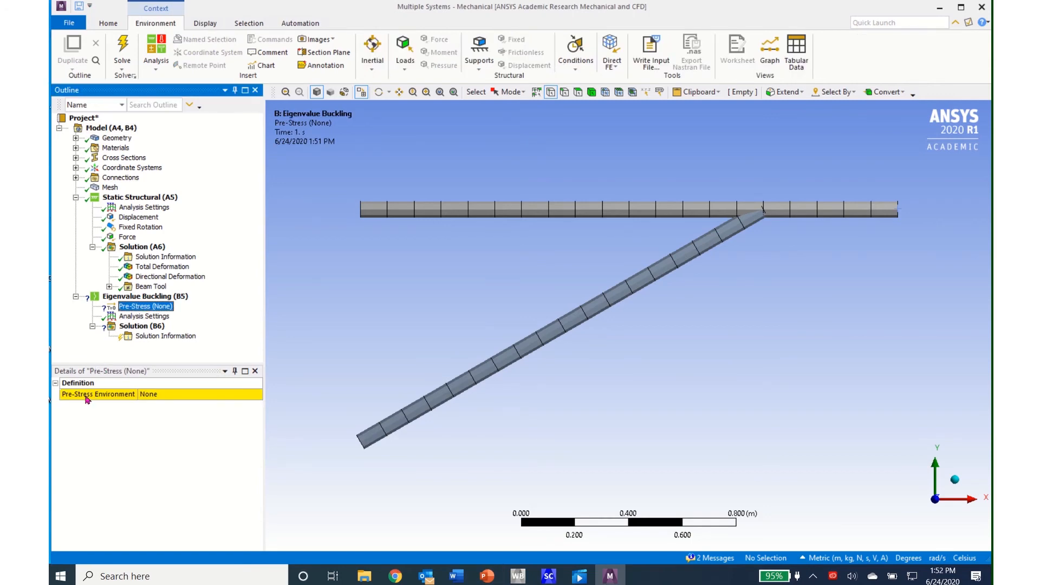
click(257, 397)
click(257, 394)
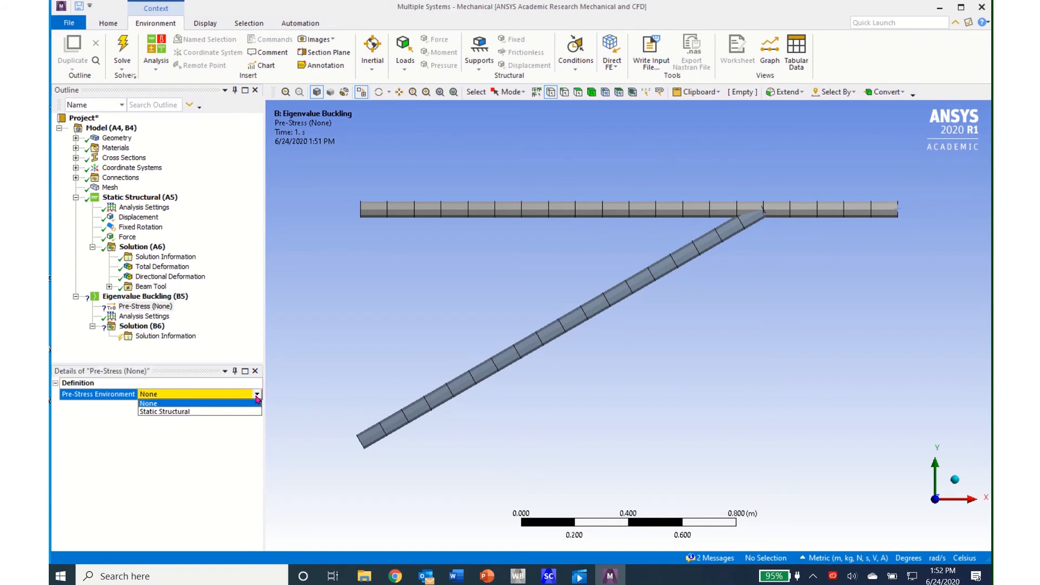
click(234, 412)
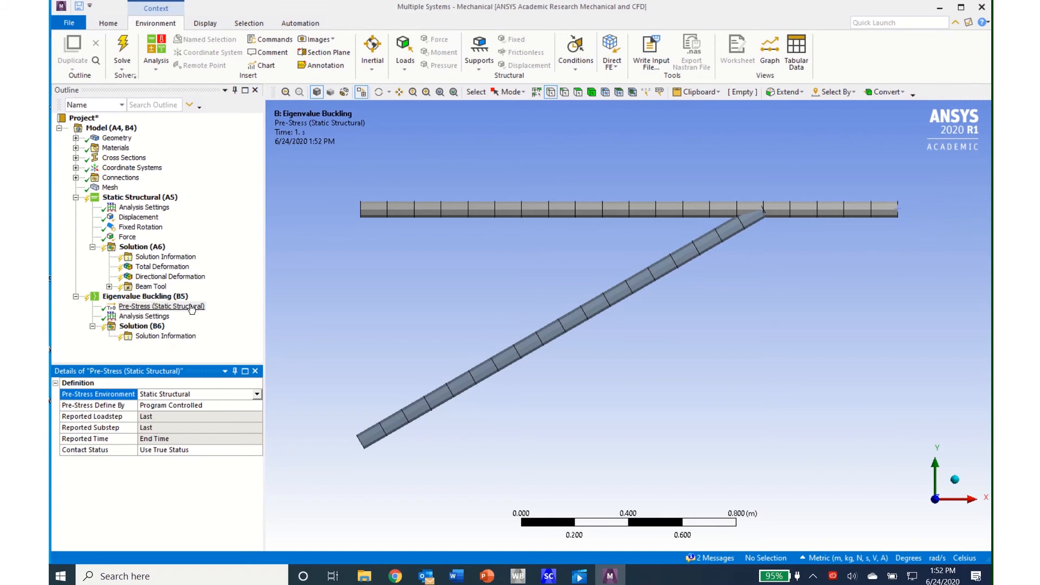
- Set Max Modes to Find to 5 in the Eigenvalue Buckling analysis settings
click(144, 317)
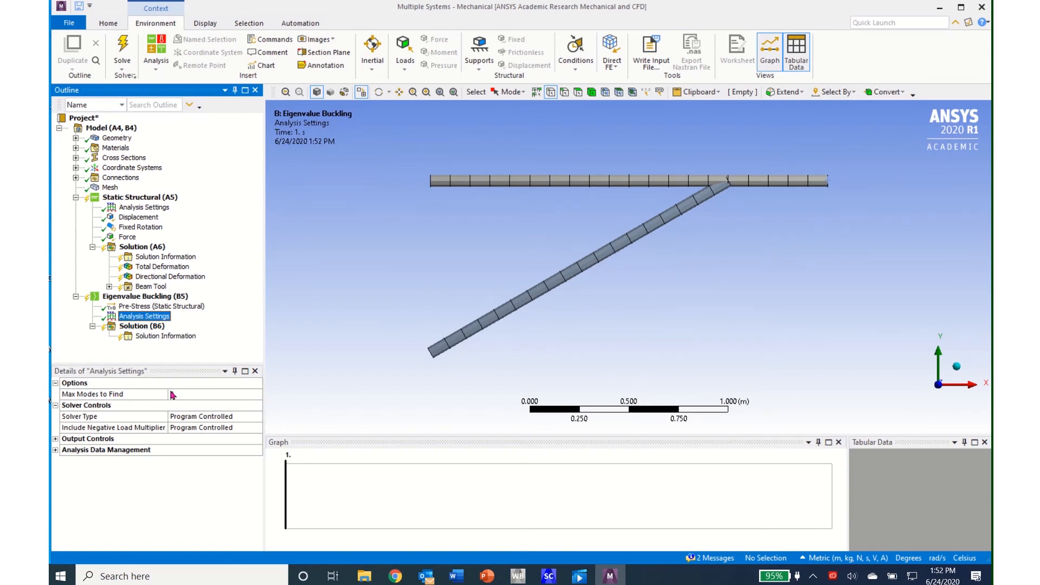
click(245, 395)
click(245, 394)
click(245, 395)
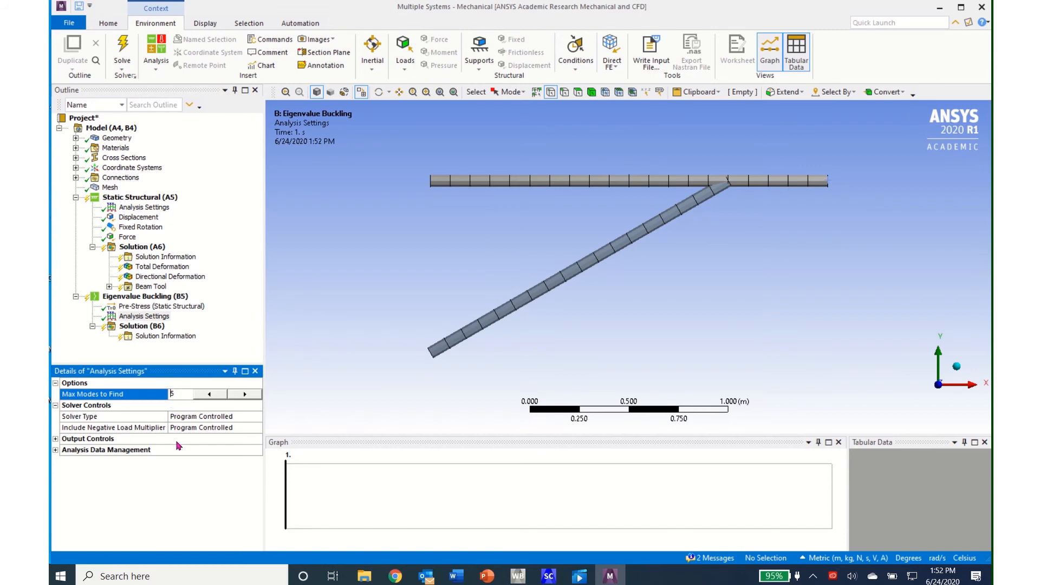
- Insert five Total Deformation results under the Eigenvalue Buckling solution
click(138, 328)
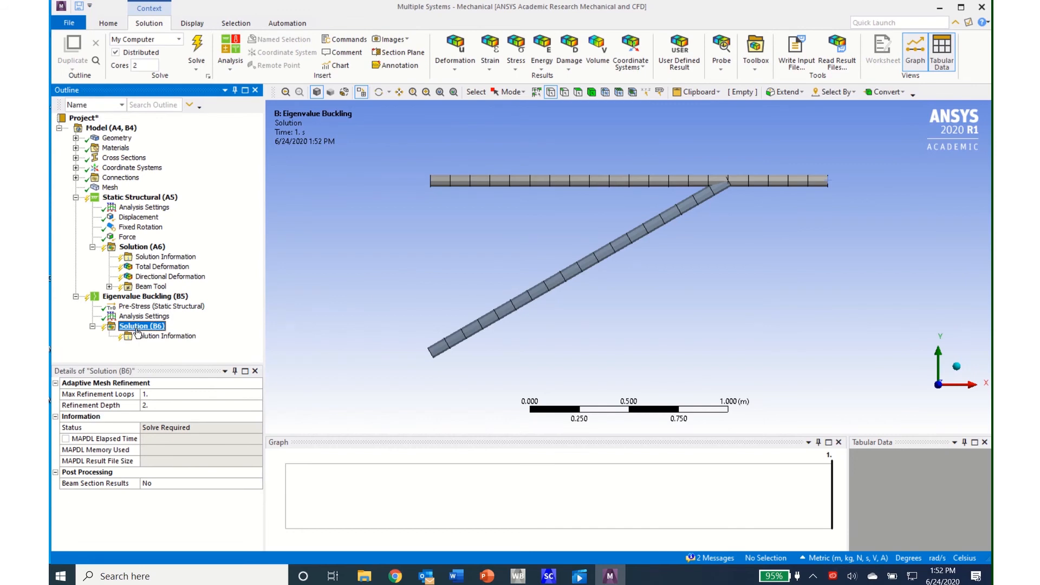
click(455, 70)
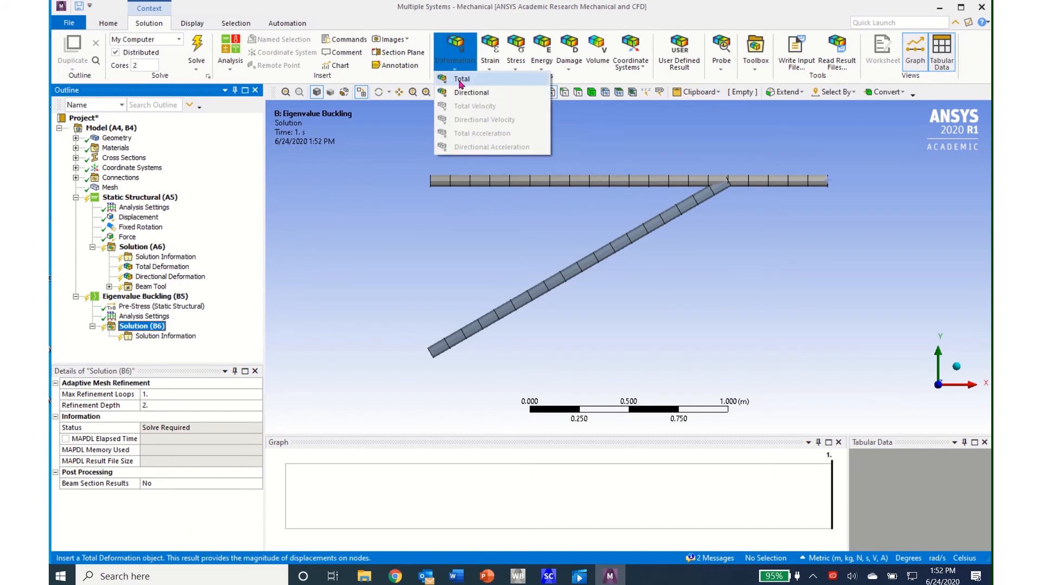
click(460, 82)
click(456, 70)
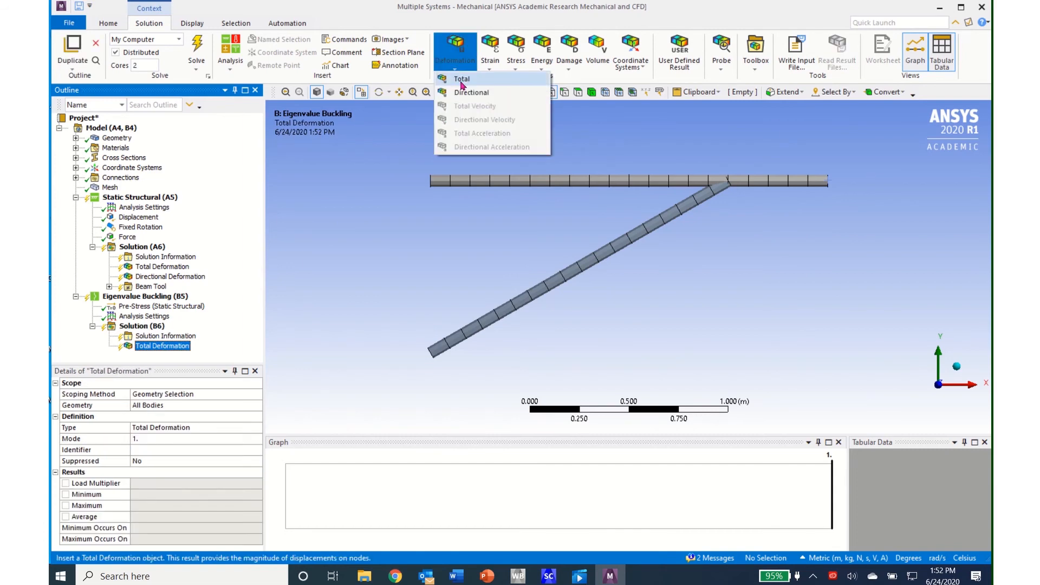
click(461, 80)
click(456, 71)
click(461, 80)
click(455, 71)
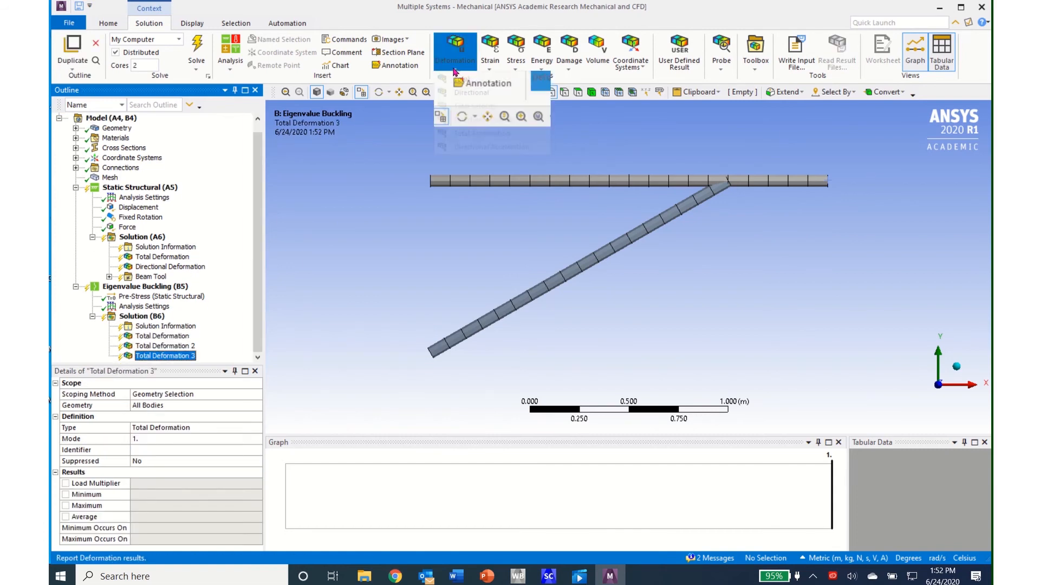
click(461, 81)
click(455, 70)
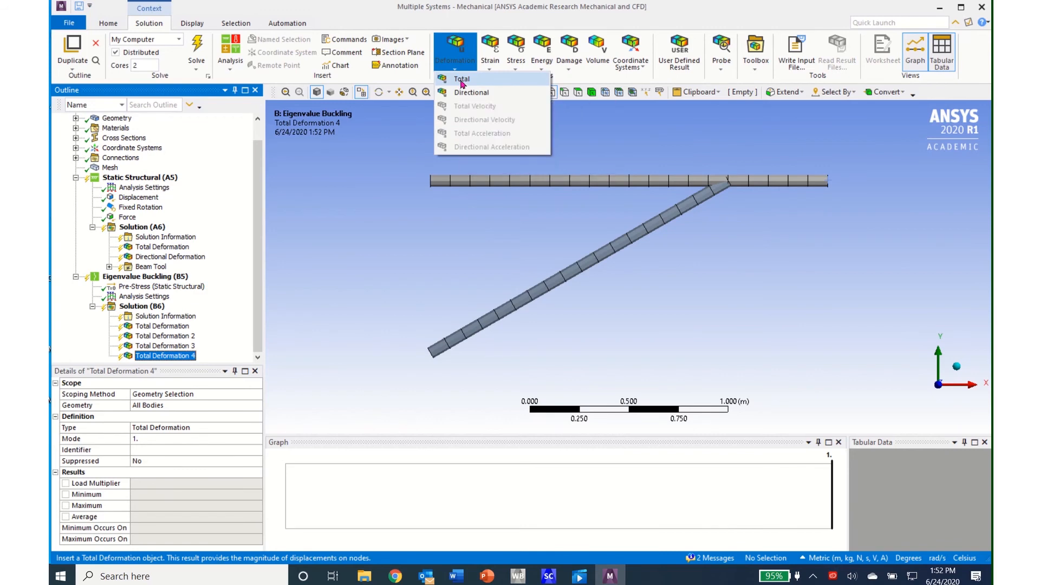
click(462, 81)
- Set the Mode of the buckling results Total Deformation 2 and Total Deformation 3 to 2 and 3 respectively
click(177, 317)
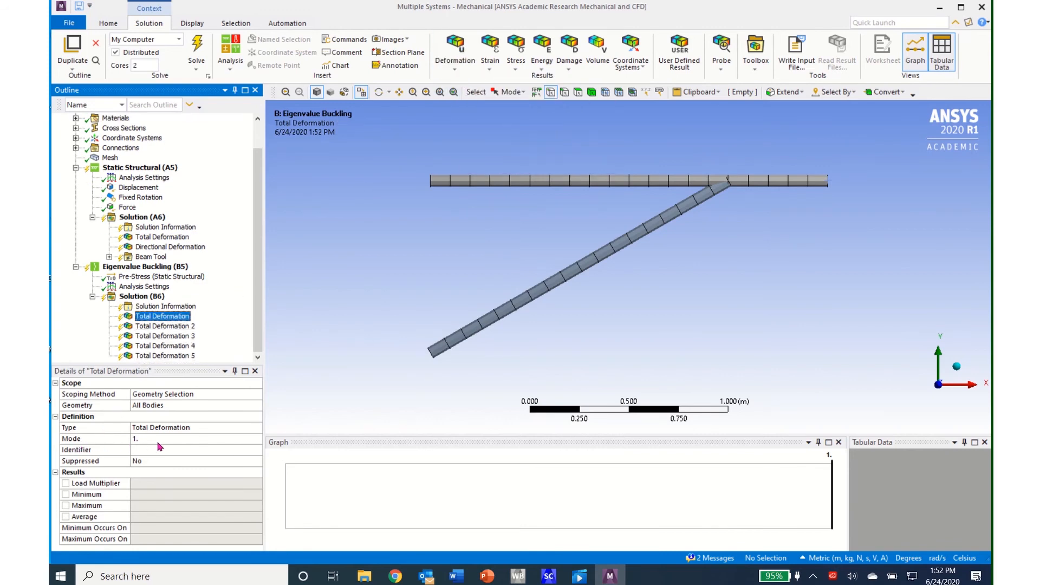
click(166, 327)
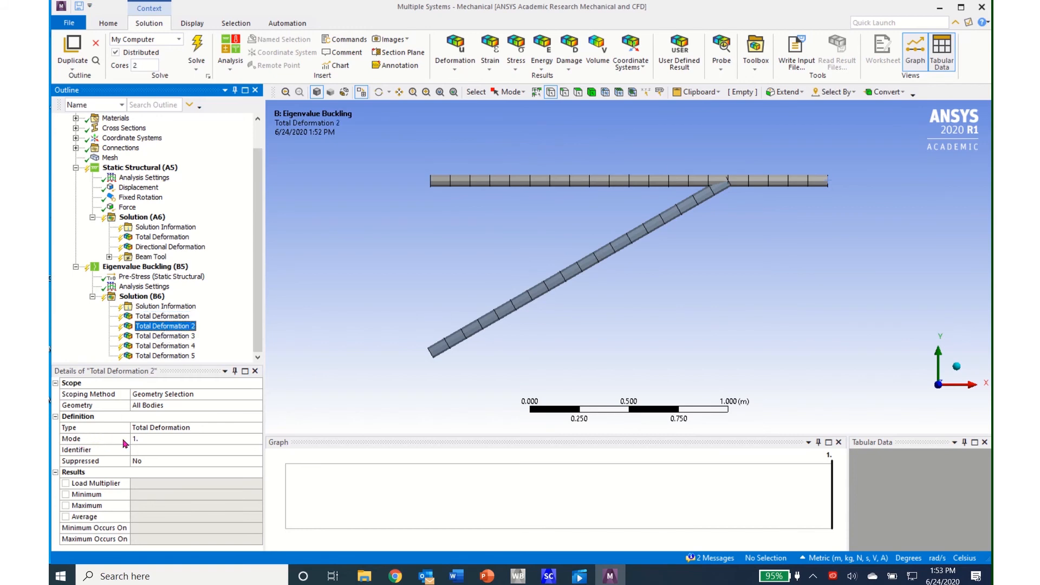
click(247, 441)
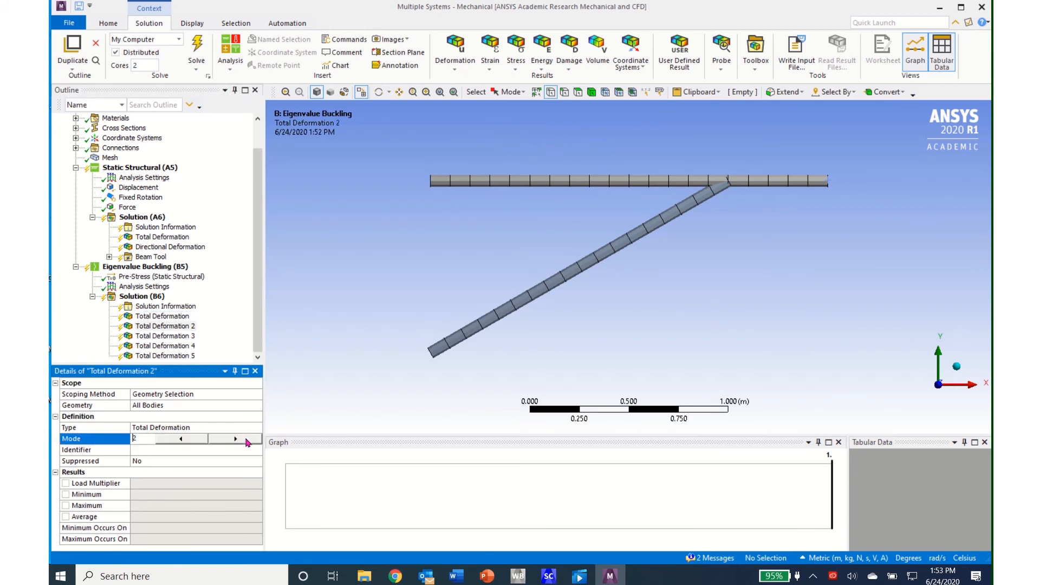
key(Return)
click(166, 336)
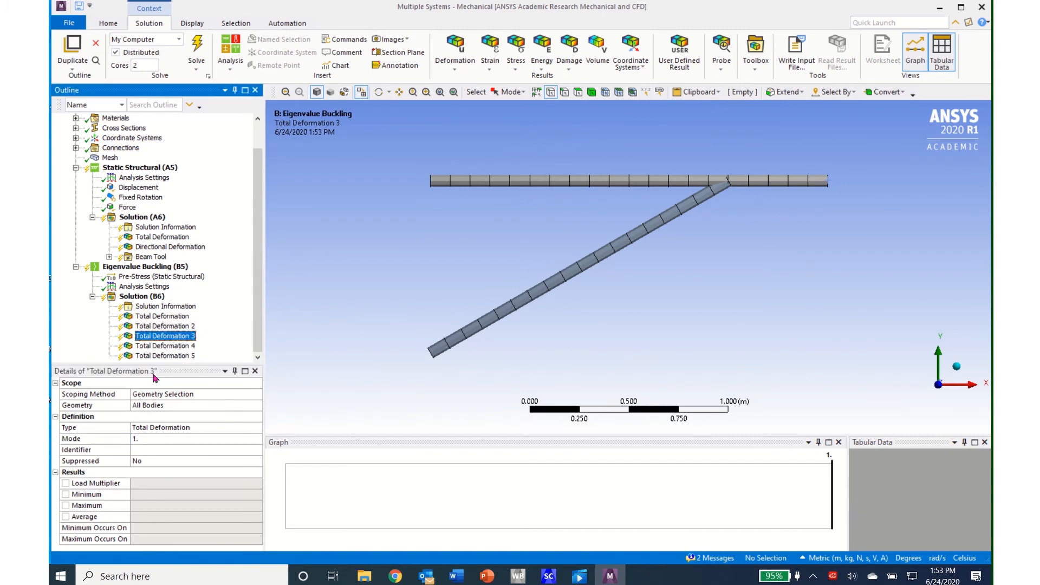
click(249, 443)
text(3)
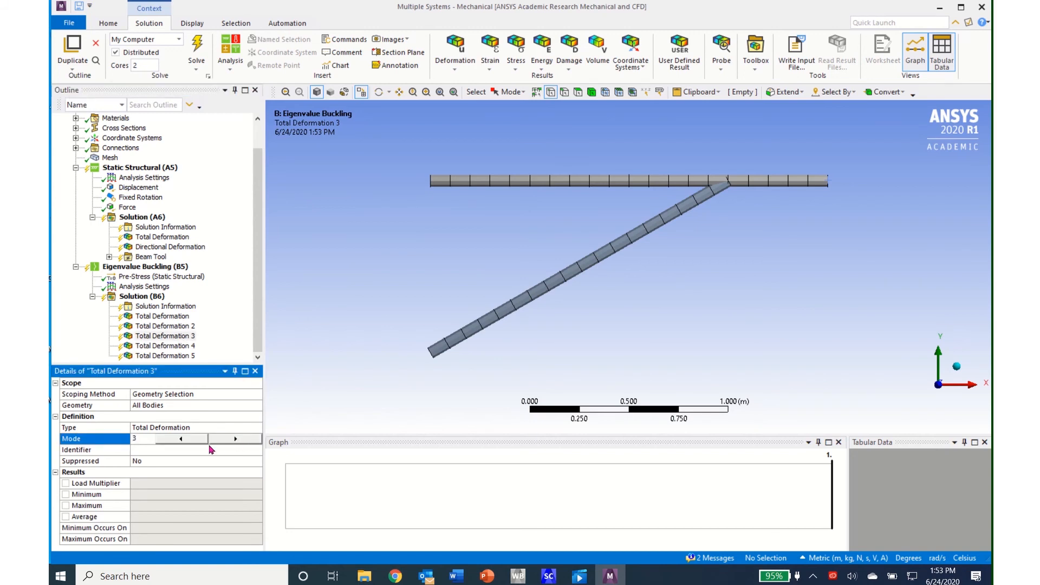
key(Return)
- Set the Mode of the buckling results Total Deformation 4 and Total Deformation 5 to 4 and 5 respectively
click(172, 348)
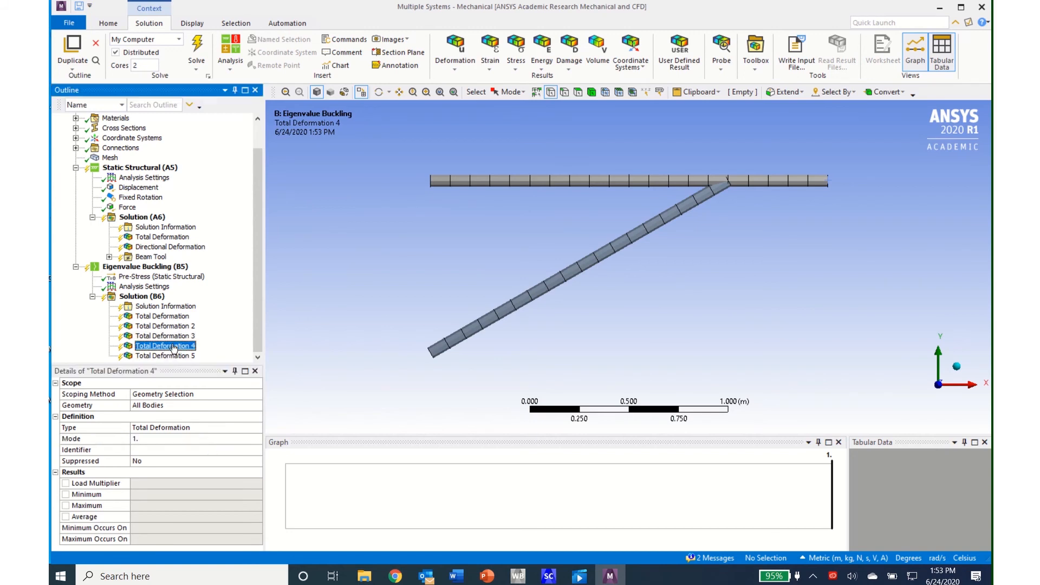
click(249, 443)
text(4)
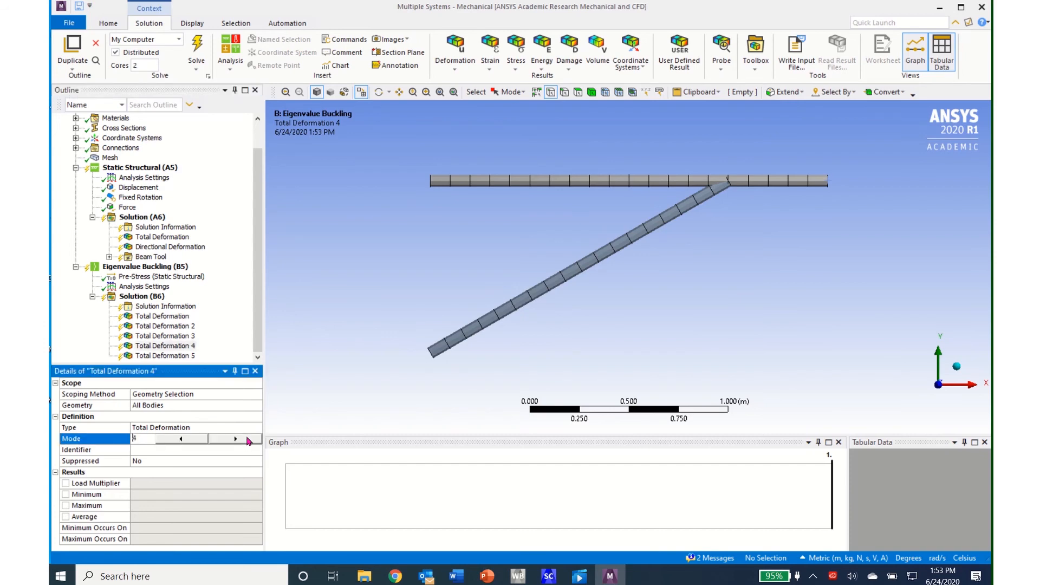
click(171, 357)
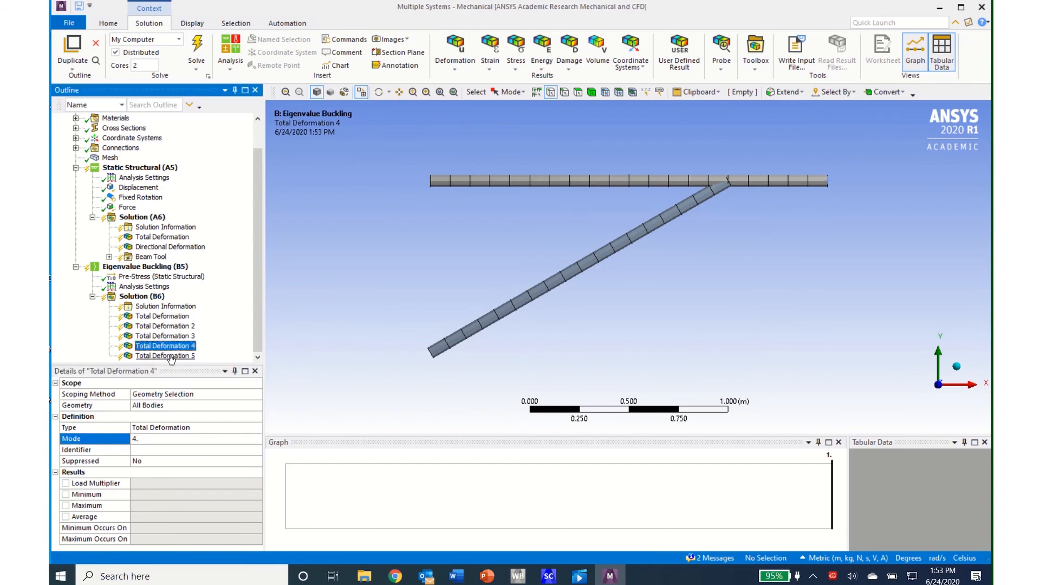
click(247, 441)
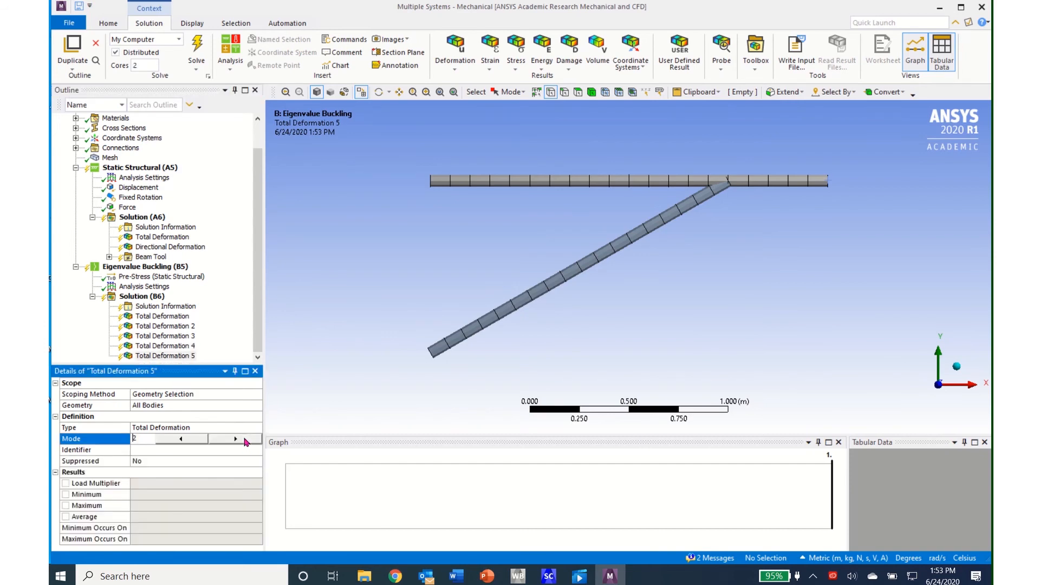
text(4)
click(247, 441)
key(Return)
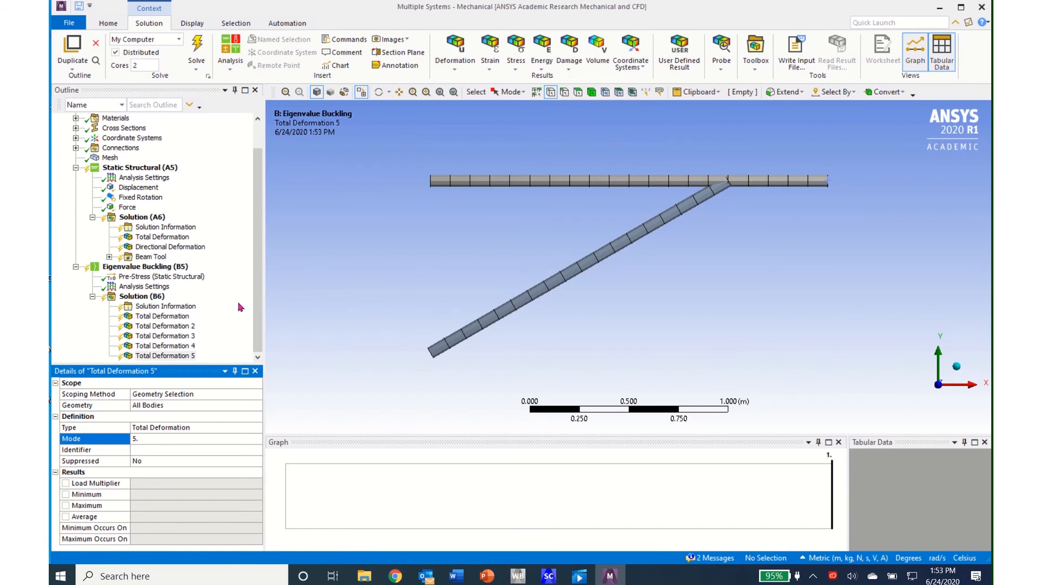
- Solve the Static Structural analysis together with the linked Eigenvalue Buckling analysis
drag(257, 287, 256, 276)
scroll(259, 279, down, 1)
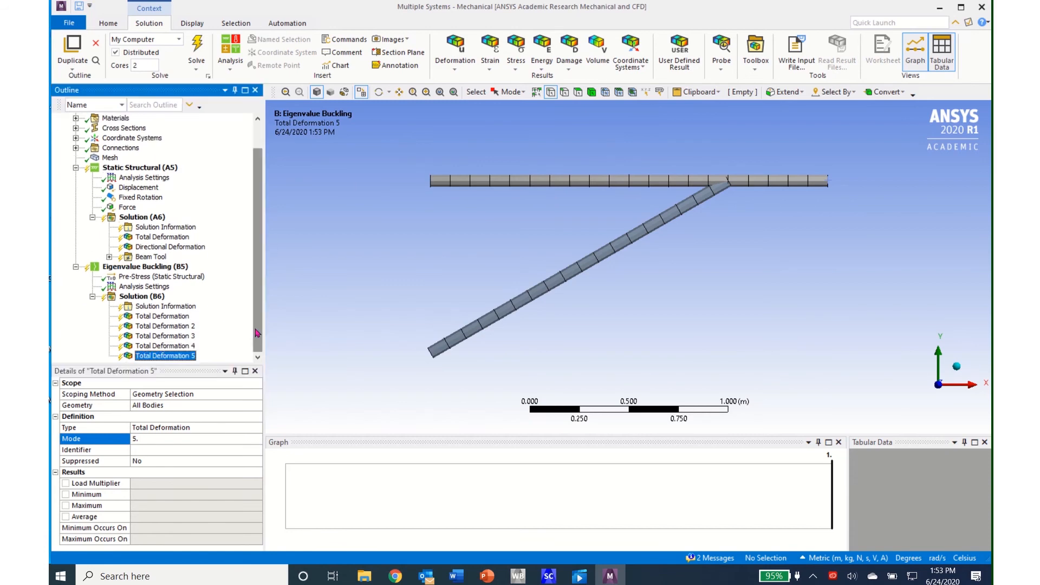
click(753, 72)
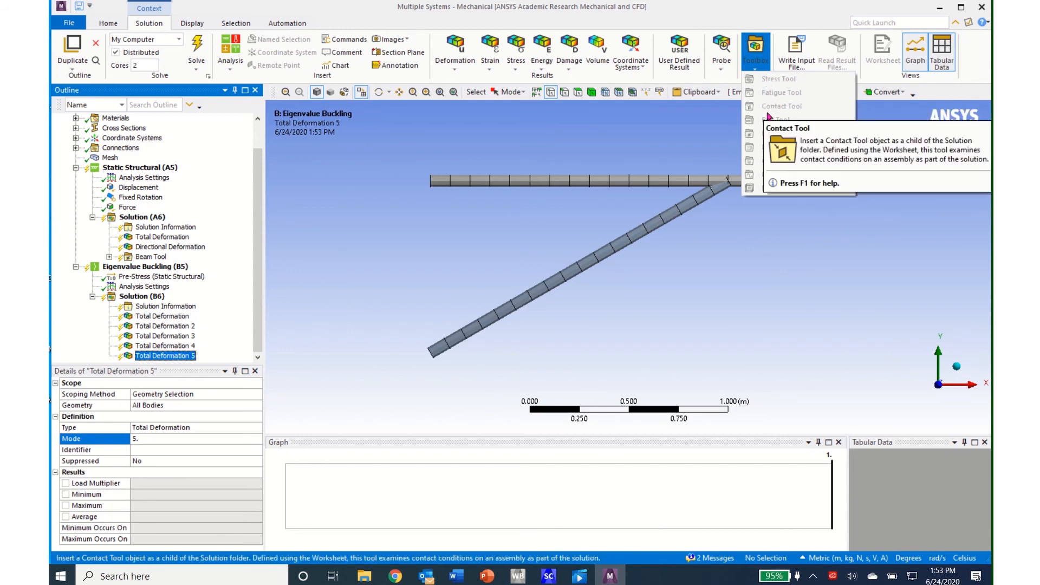
click(139, 259)
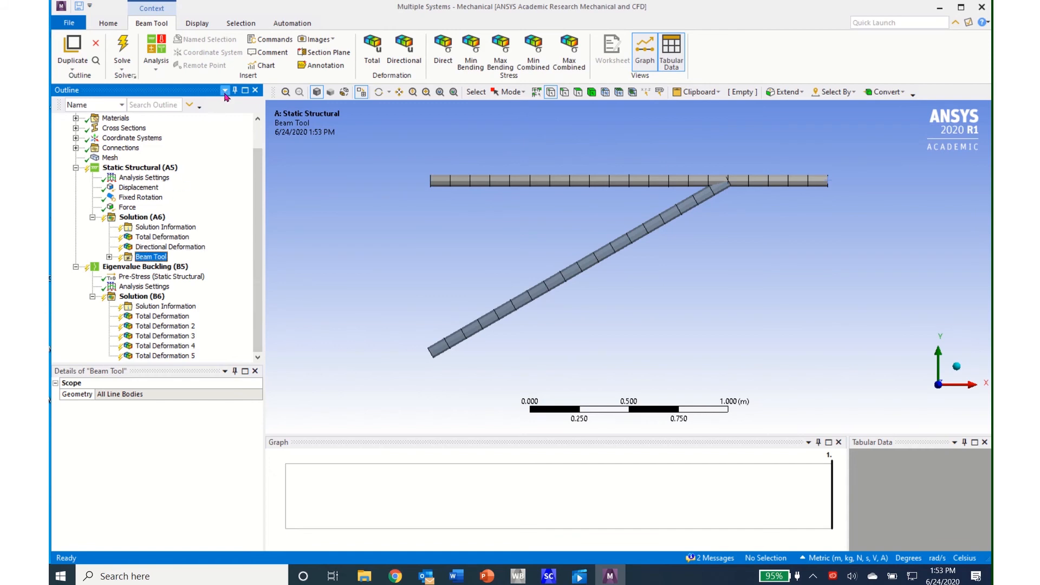
click(123, 50)
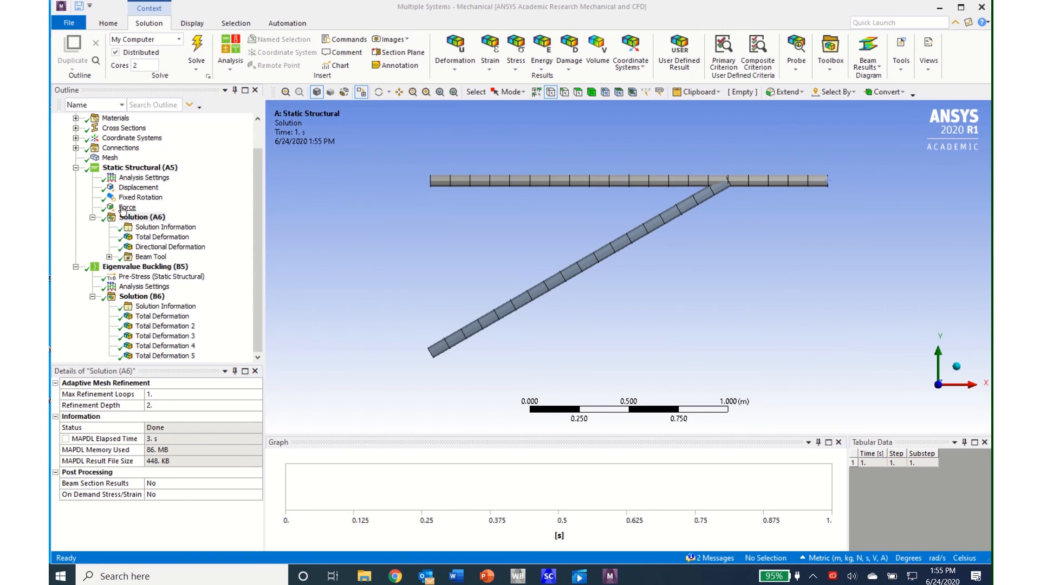
- Review the buckling load multipliers and the total deformation shapes of modes 1 through 4, viewing the frame in 3D
click(128, 297)
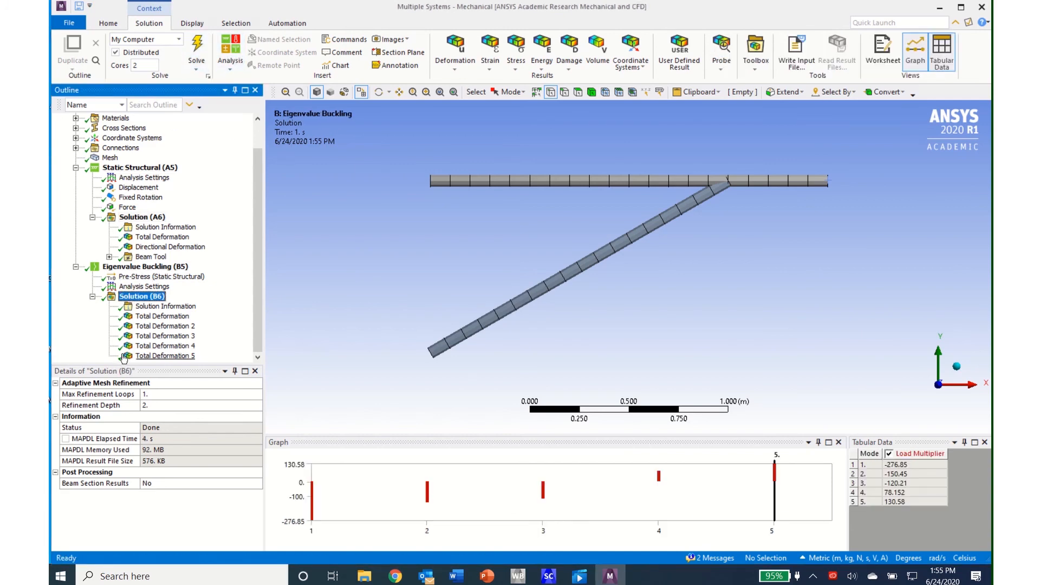
click(179, 319)
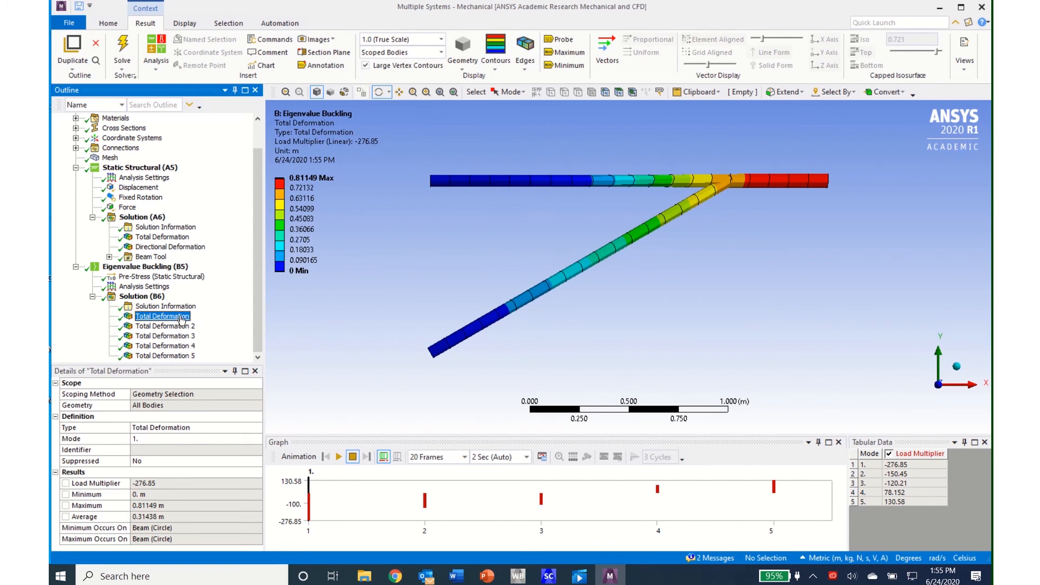
drag(824, 279, 771, 243)
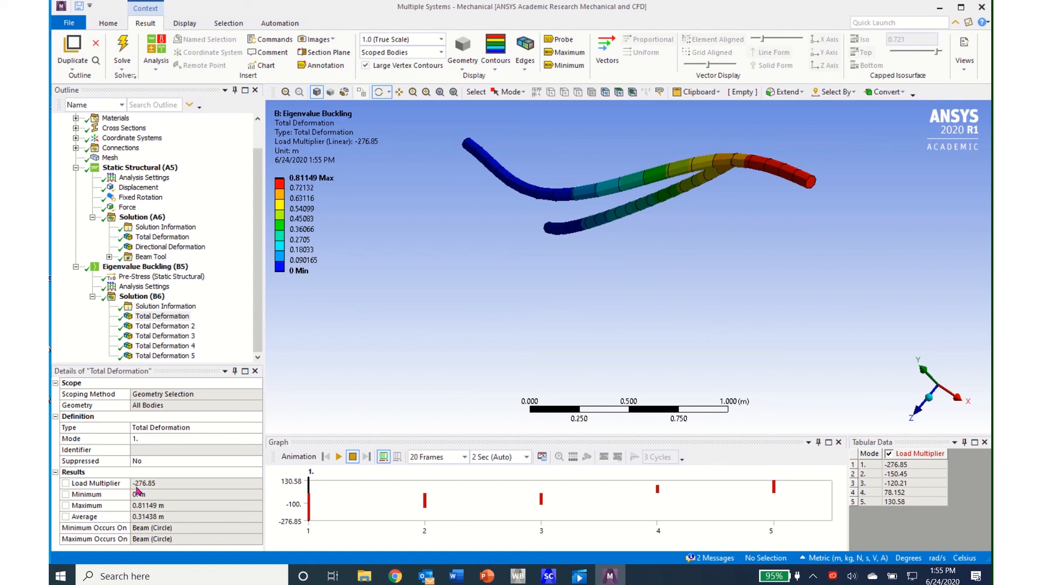
click(177, 328)
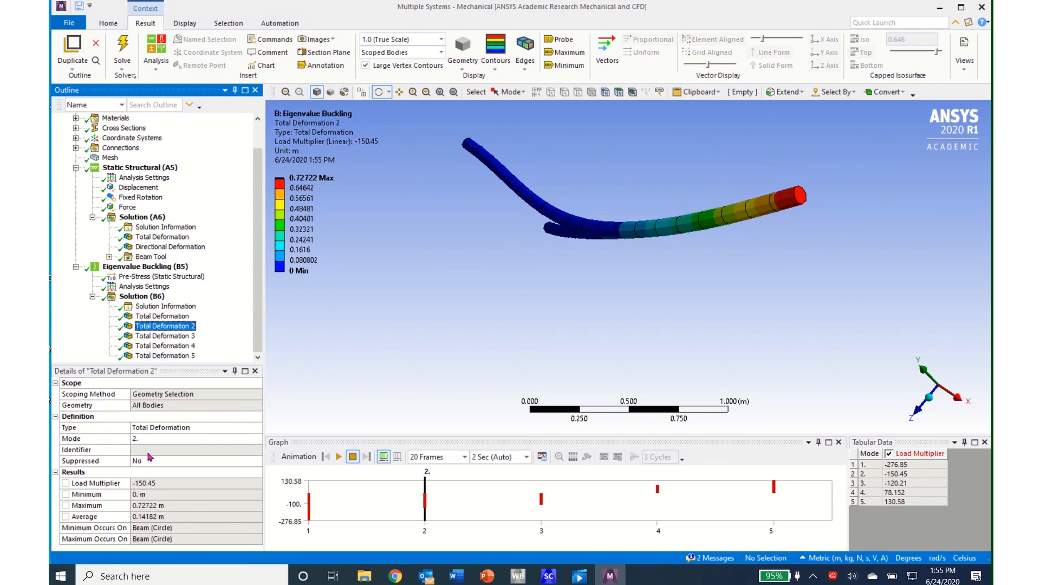
click(166, 336)
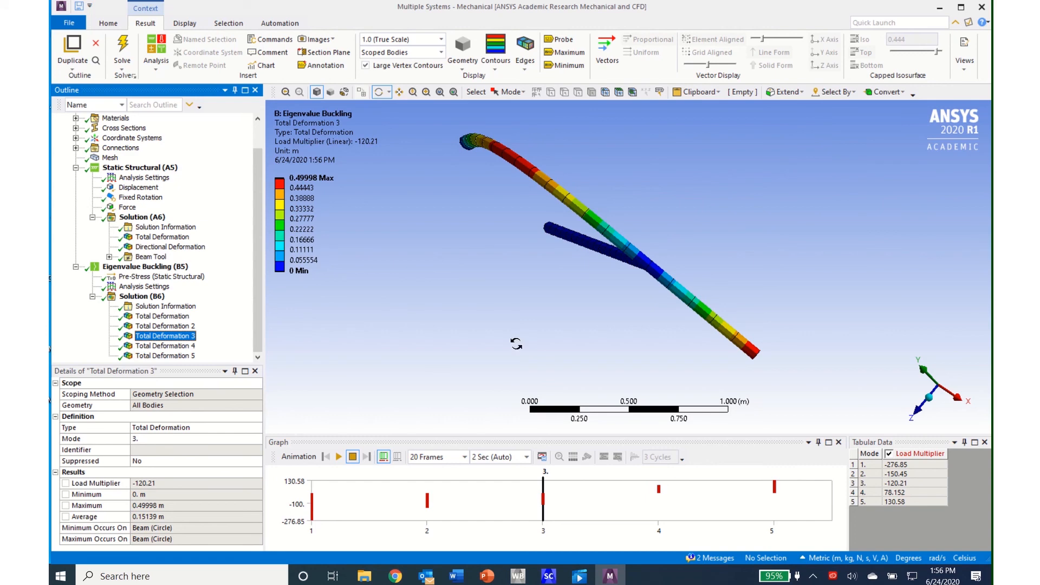
drag(590, 322, 700, 289)
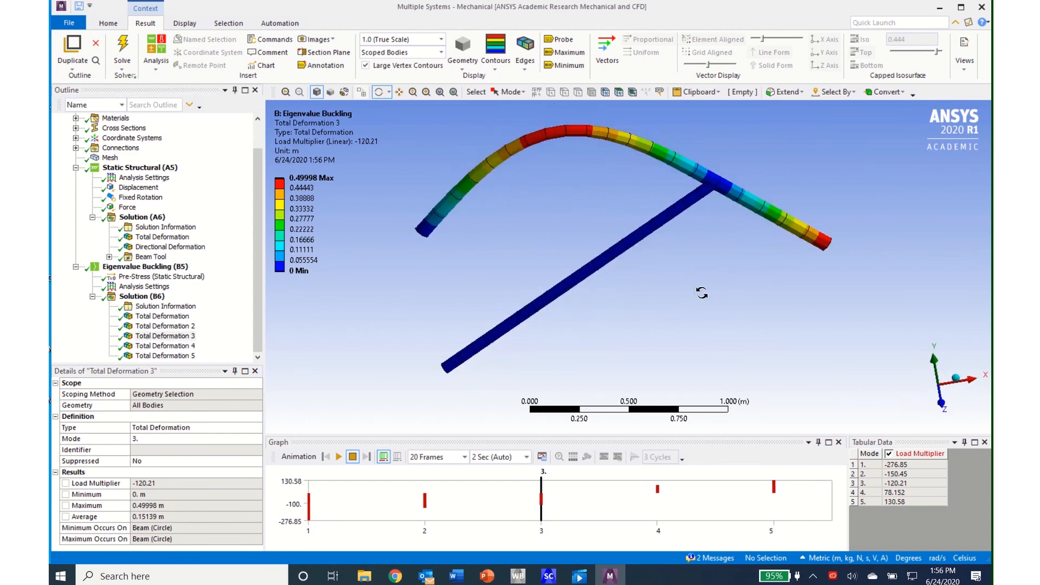
click(188, 348)
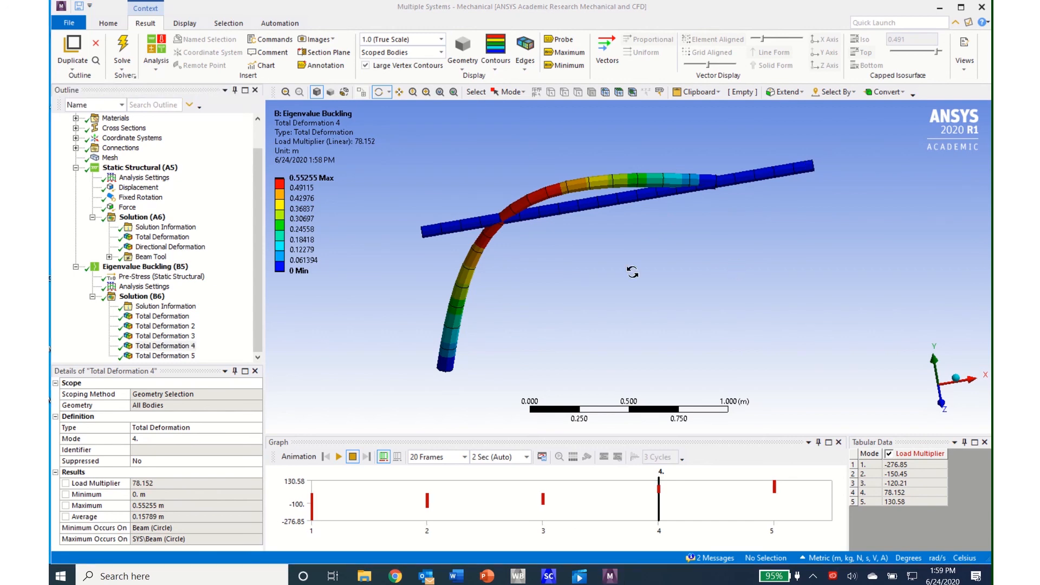
- Examine the Beam Tool's Direct Stress in the static solution and compare it with the mode 4 buckling deformation
click(108, 256)
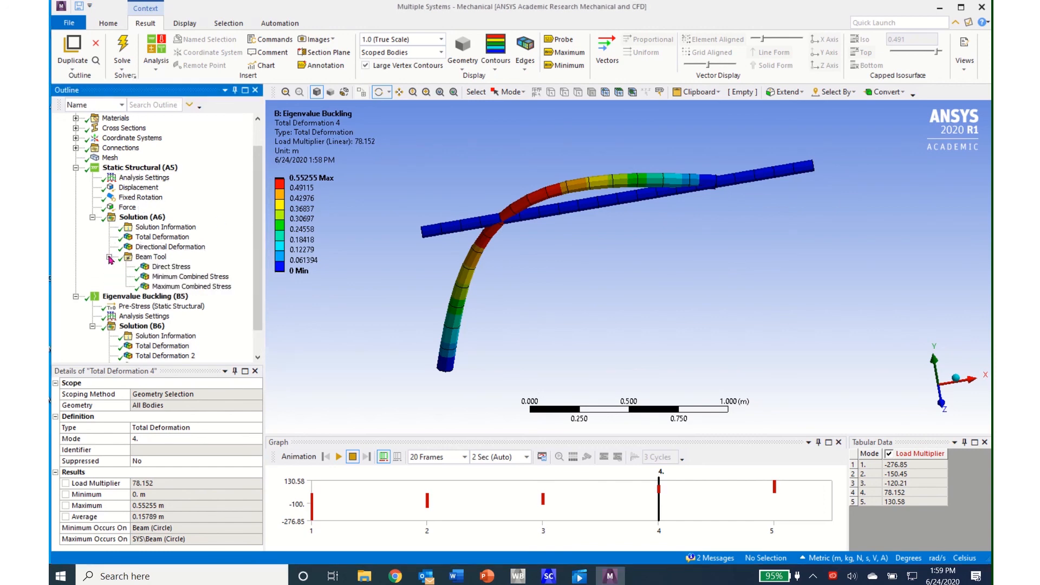
click(167, 268)
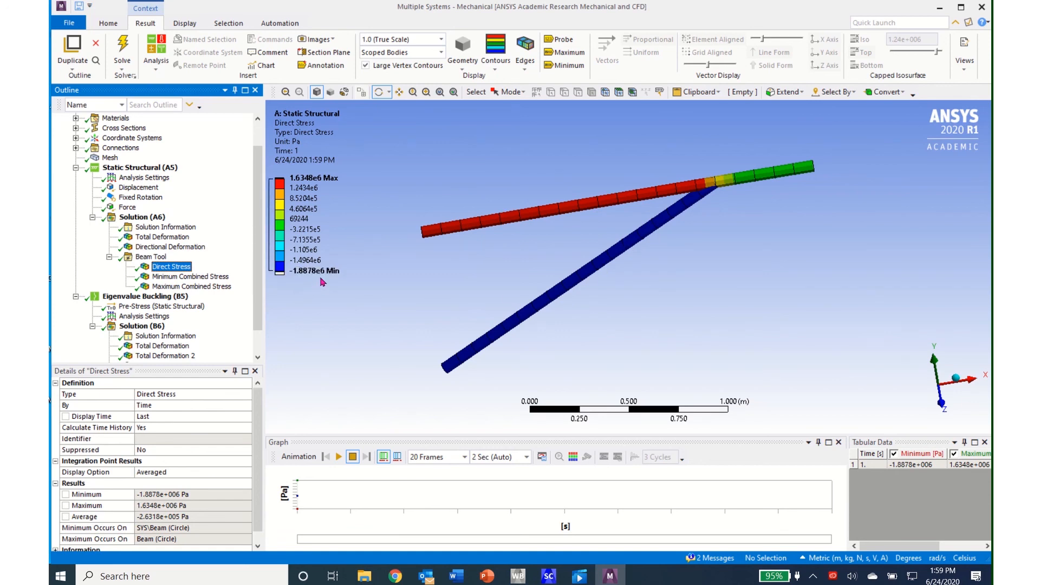
click(294, 277)
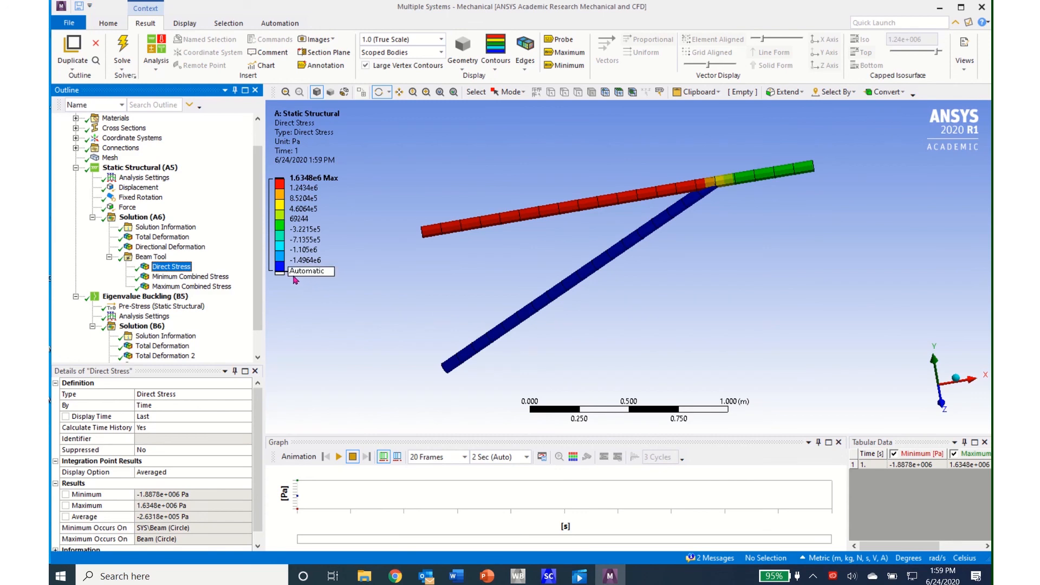
click(297, 284)
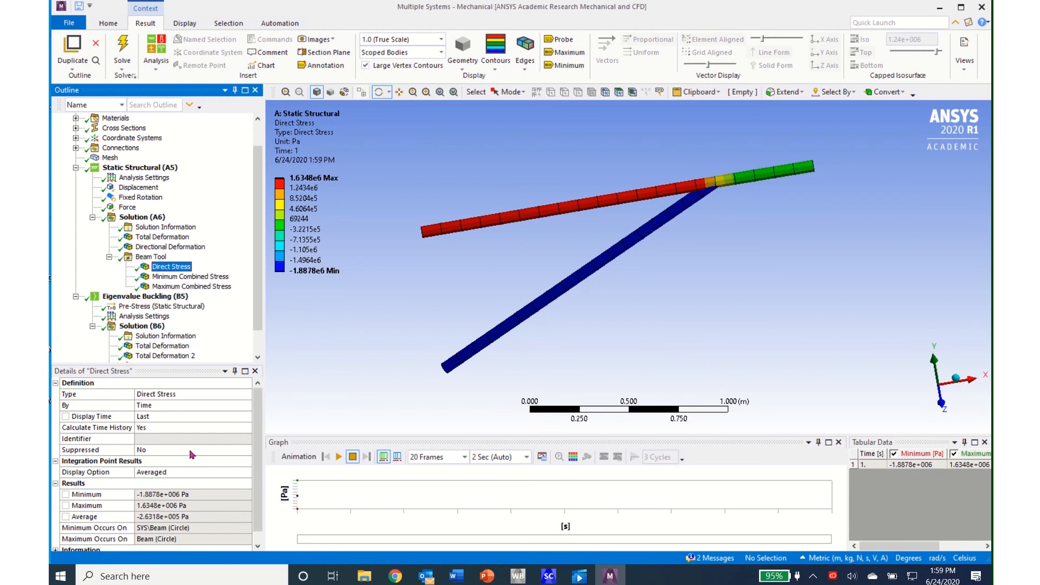
scroll(153, 352, down, 1)
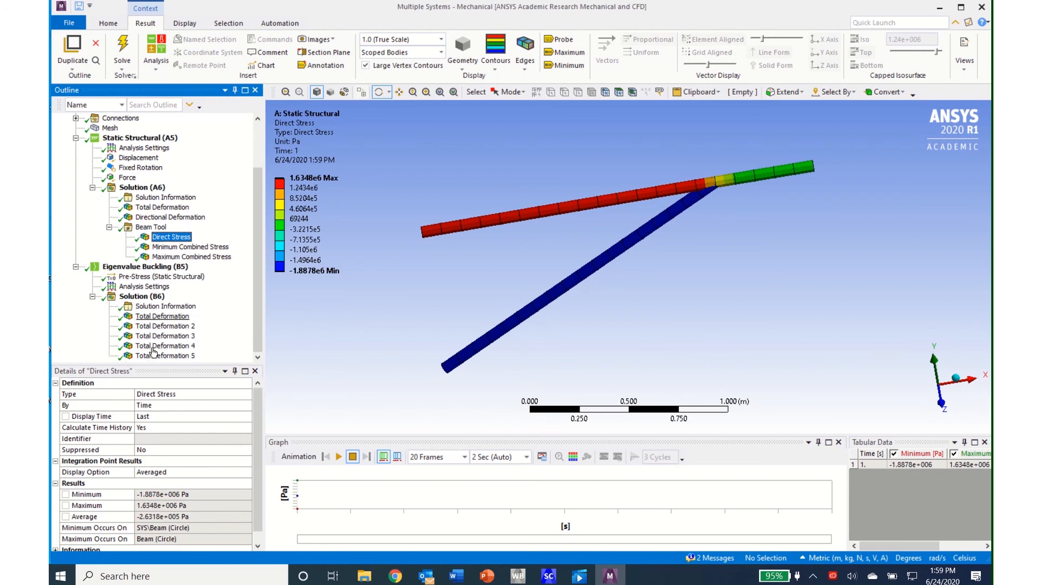
click(154, 347)
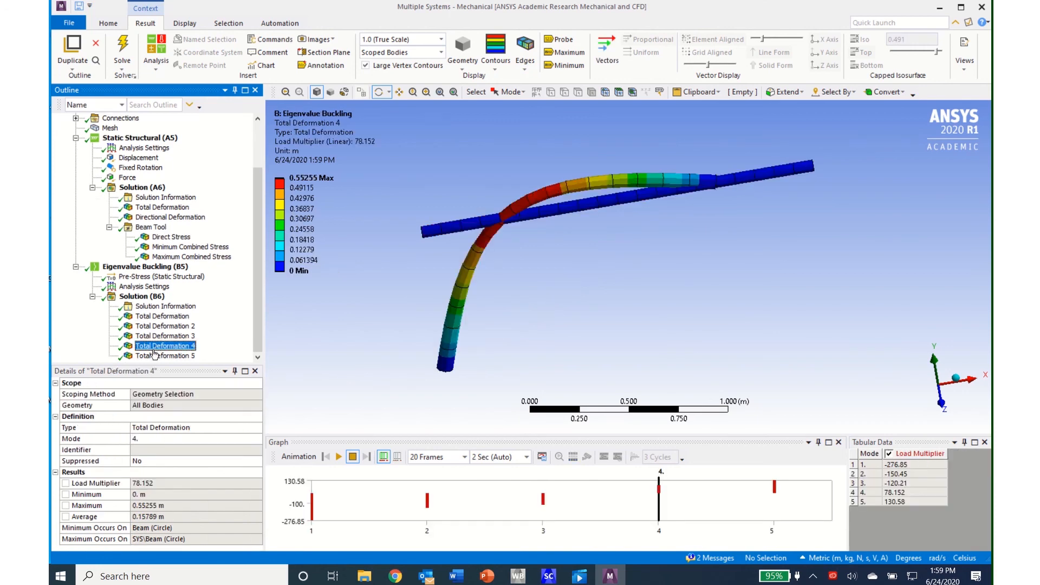